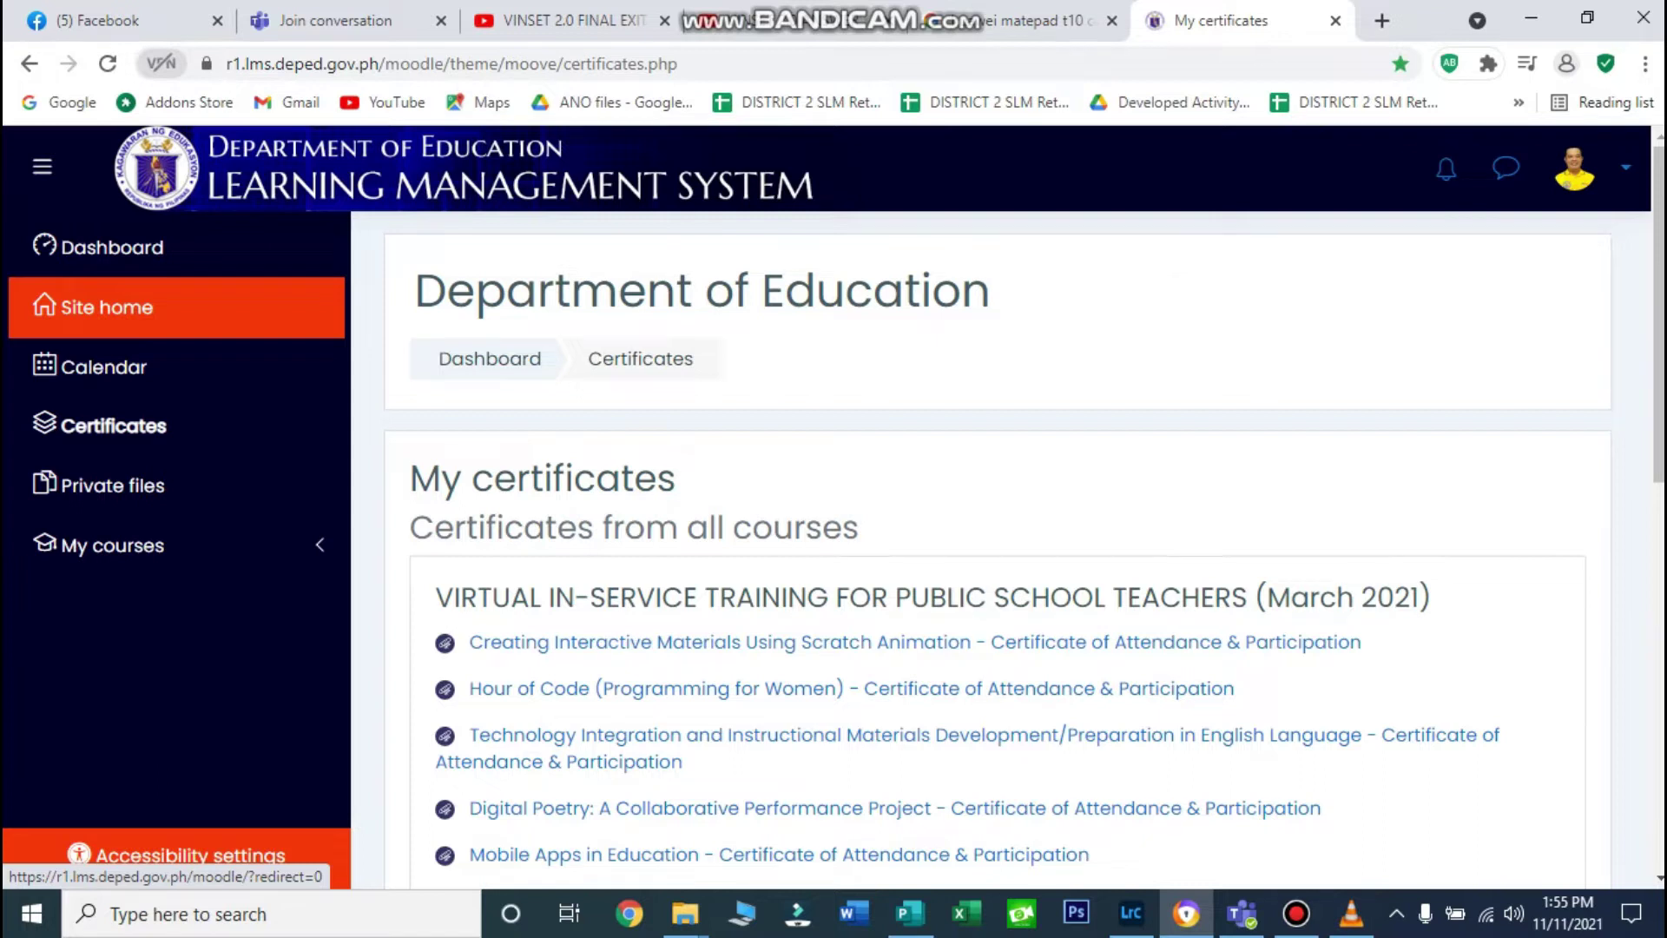
Go to Site home and scroll past Ready to Print Self-Learning Modules and Frontlearners Grade 01–05
left_click(104, 307)
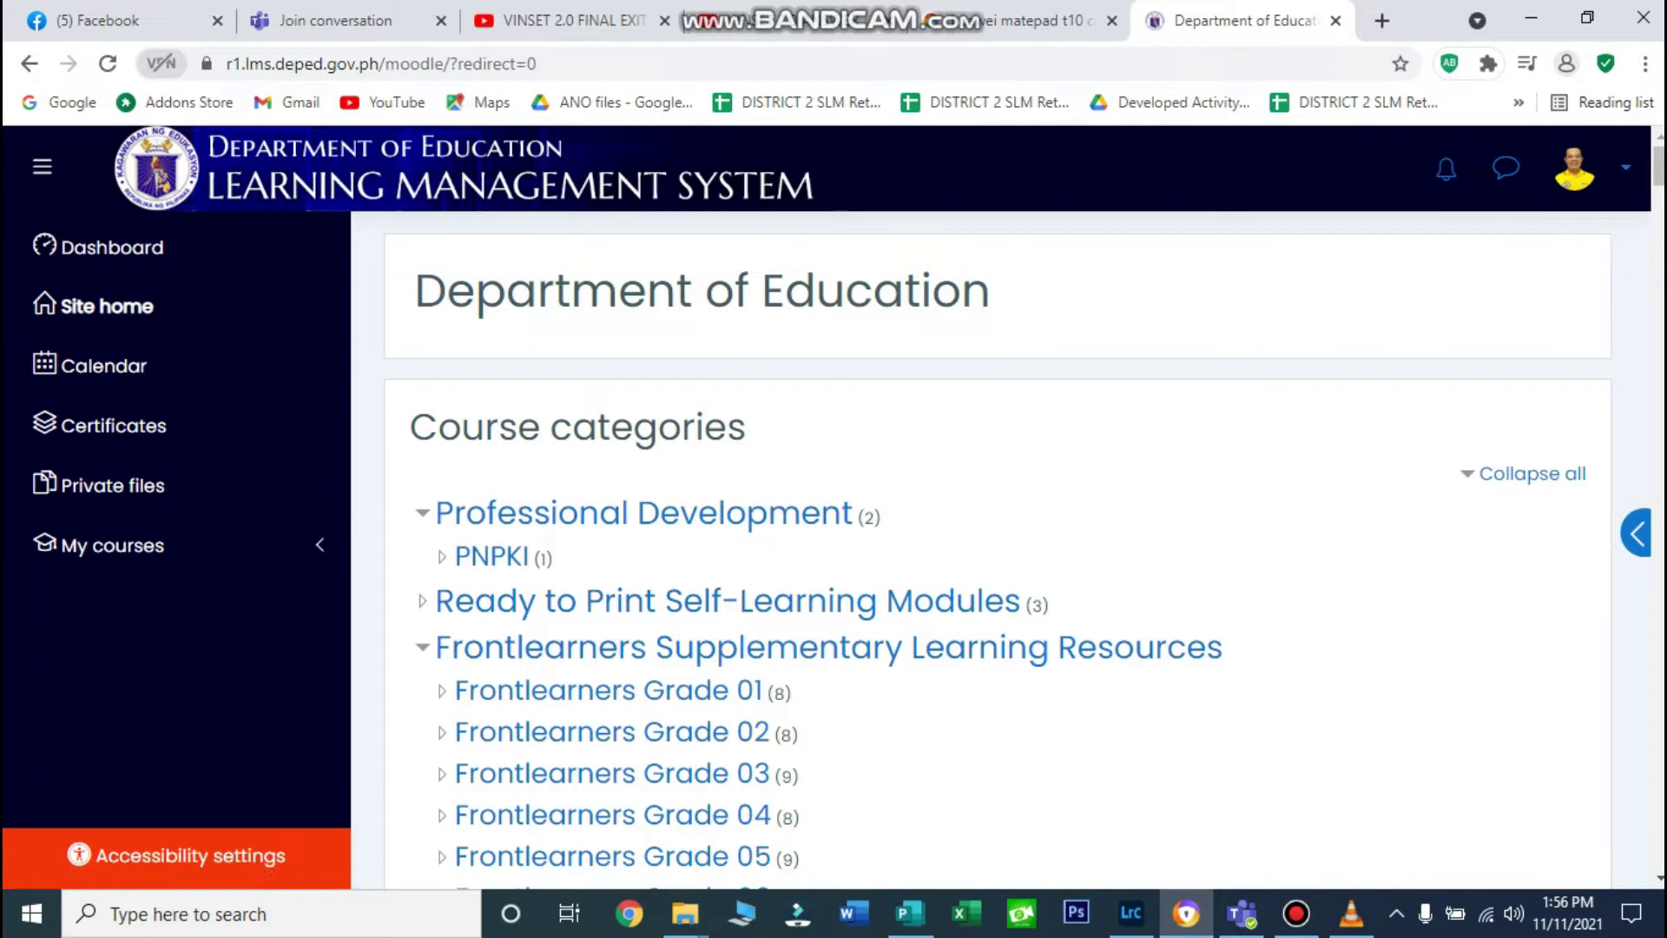
scroll(996, 547, "down", 5)
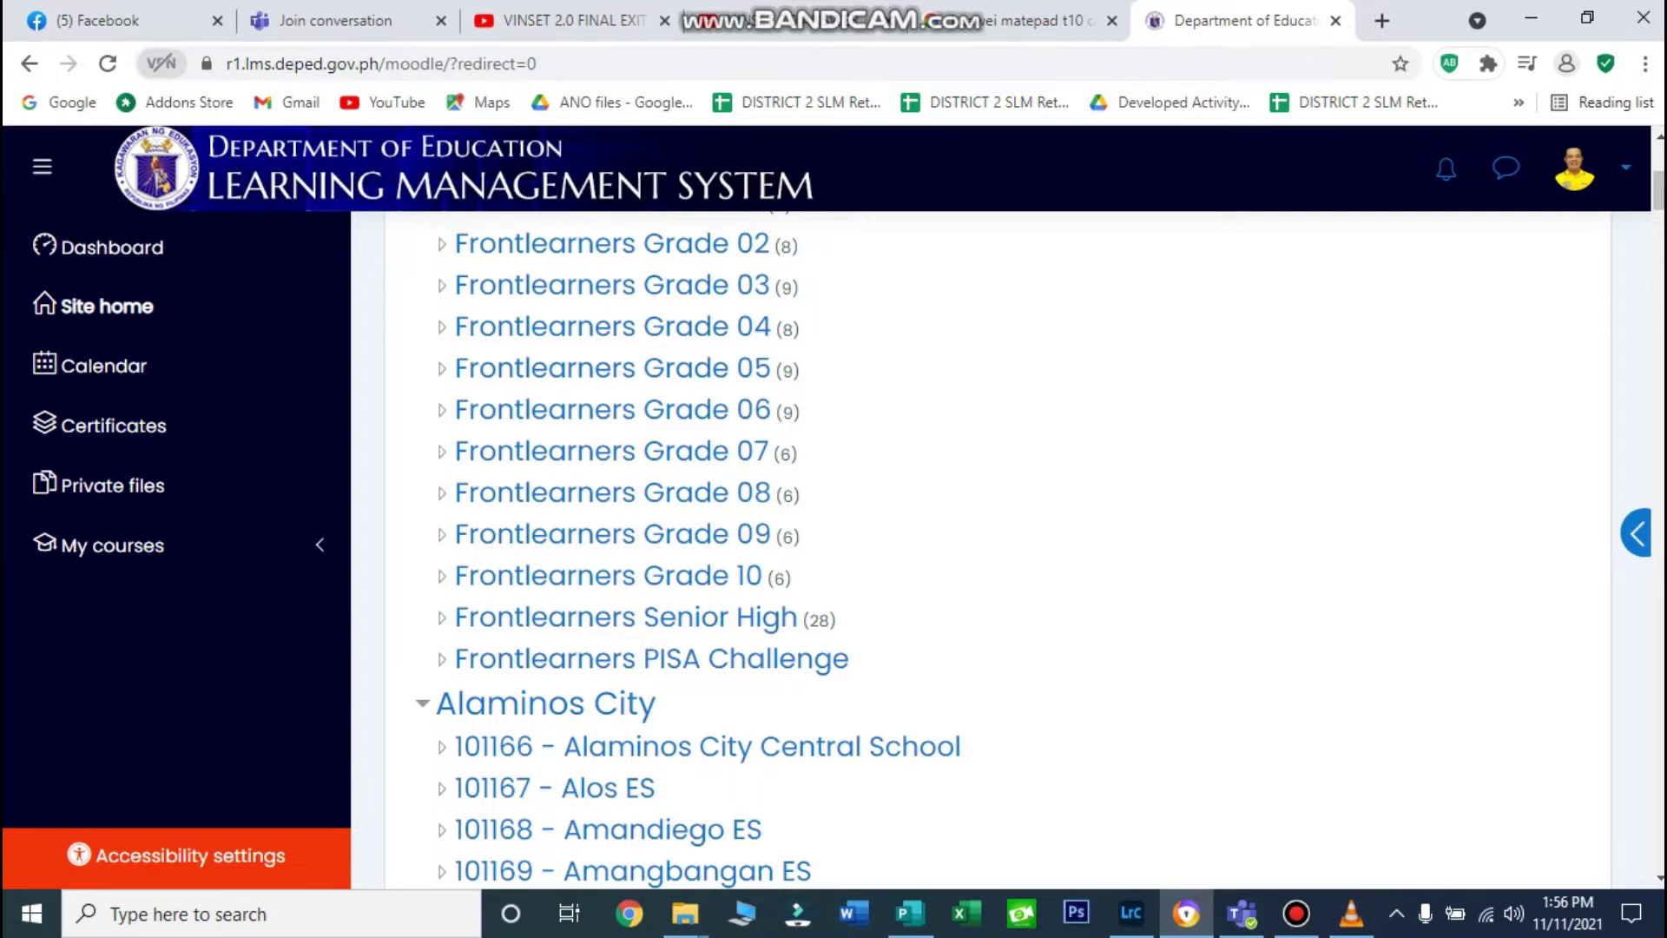
scroll(998, 547, "down", 20)
scroll(999, 548, "down", 20)
scroll(738, 590, "down", 12)
scroll(738, 589, "down", 20)
scroll(1000, 548, "down", 8)
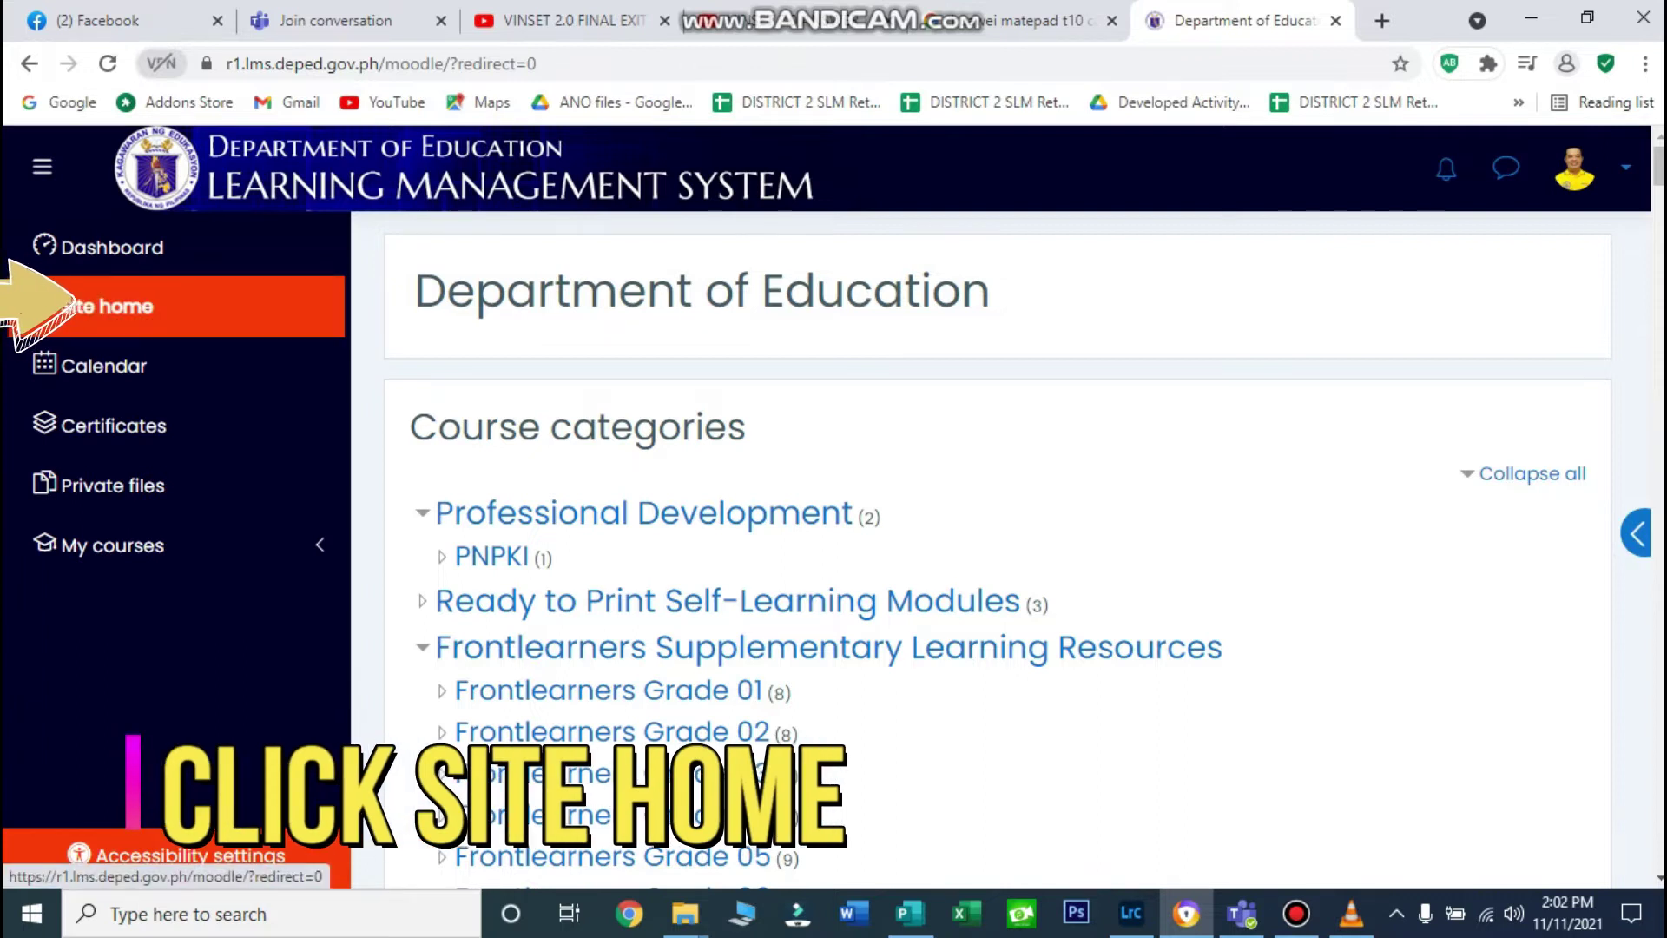
Return to Site home, scroll down to San Carlos City, and show all its schools
left_click(114, 306)
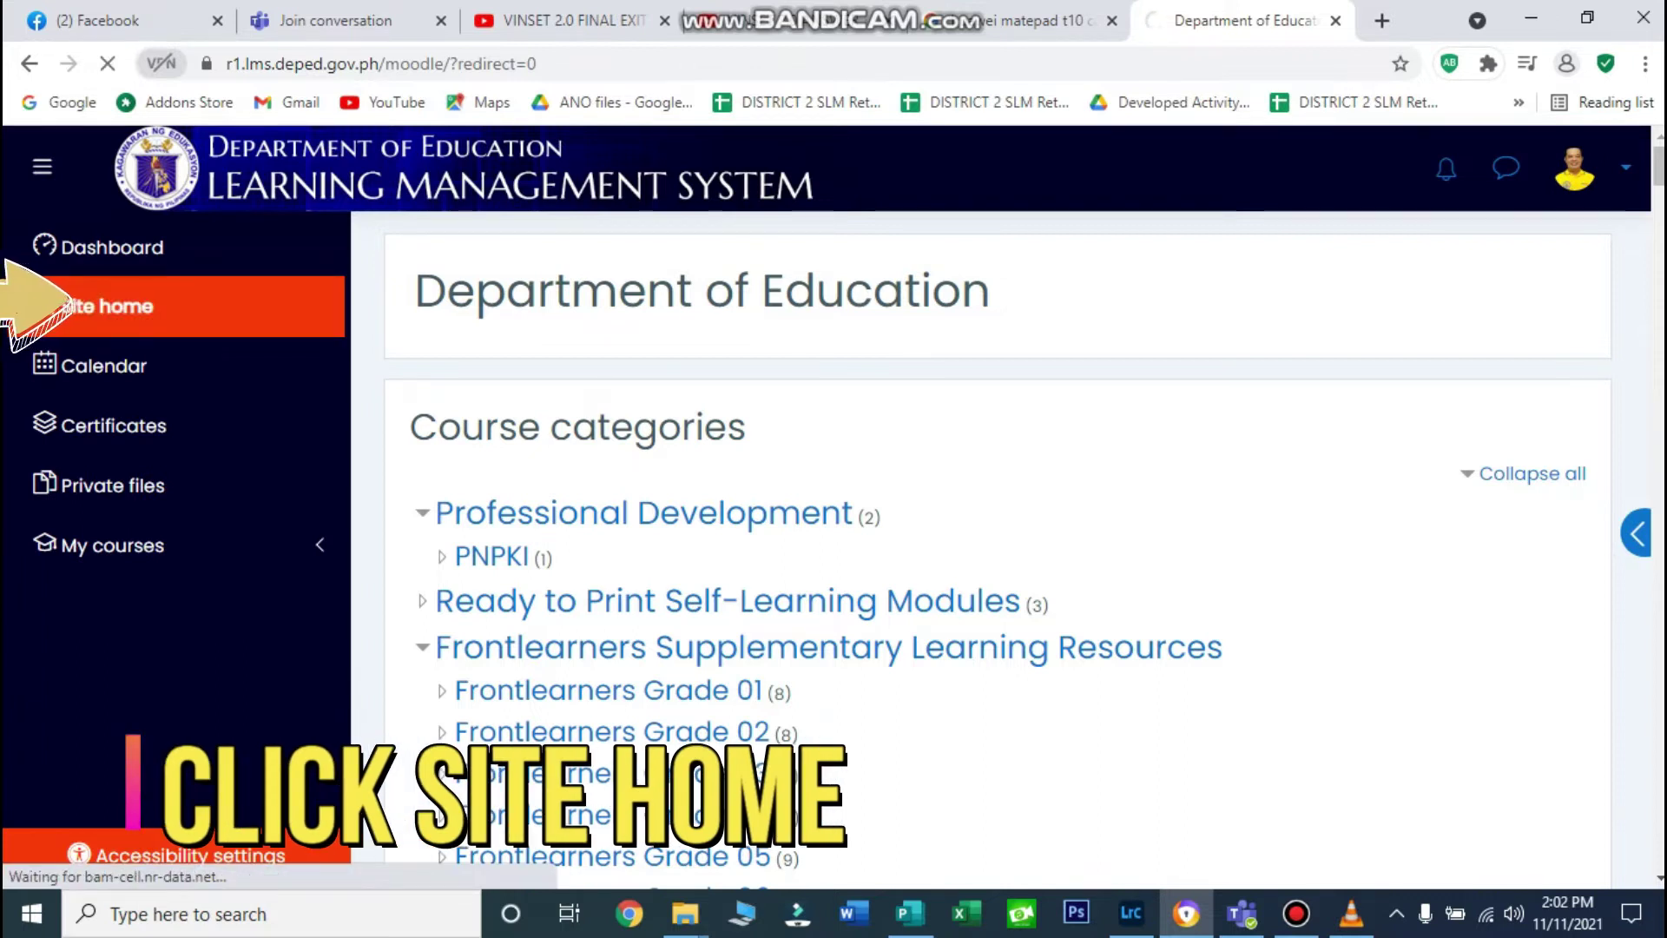
scroll(999, 548, "down", 5)
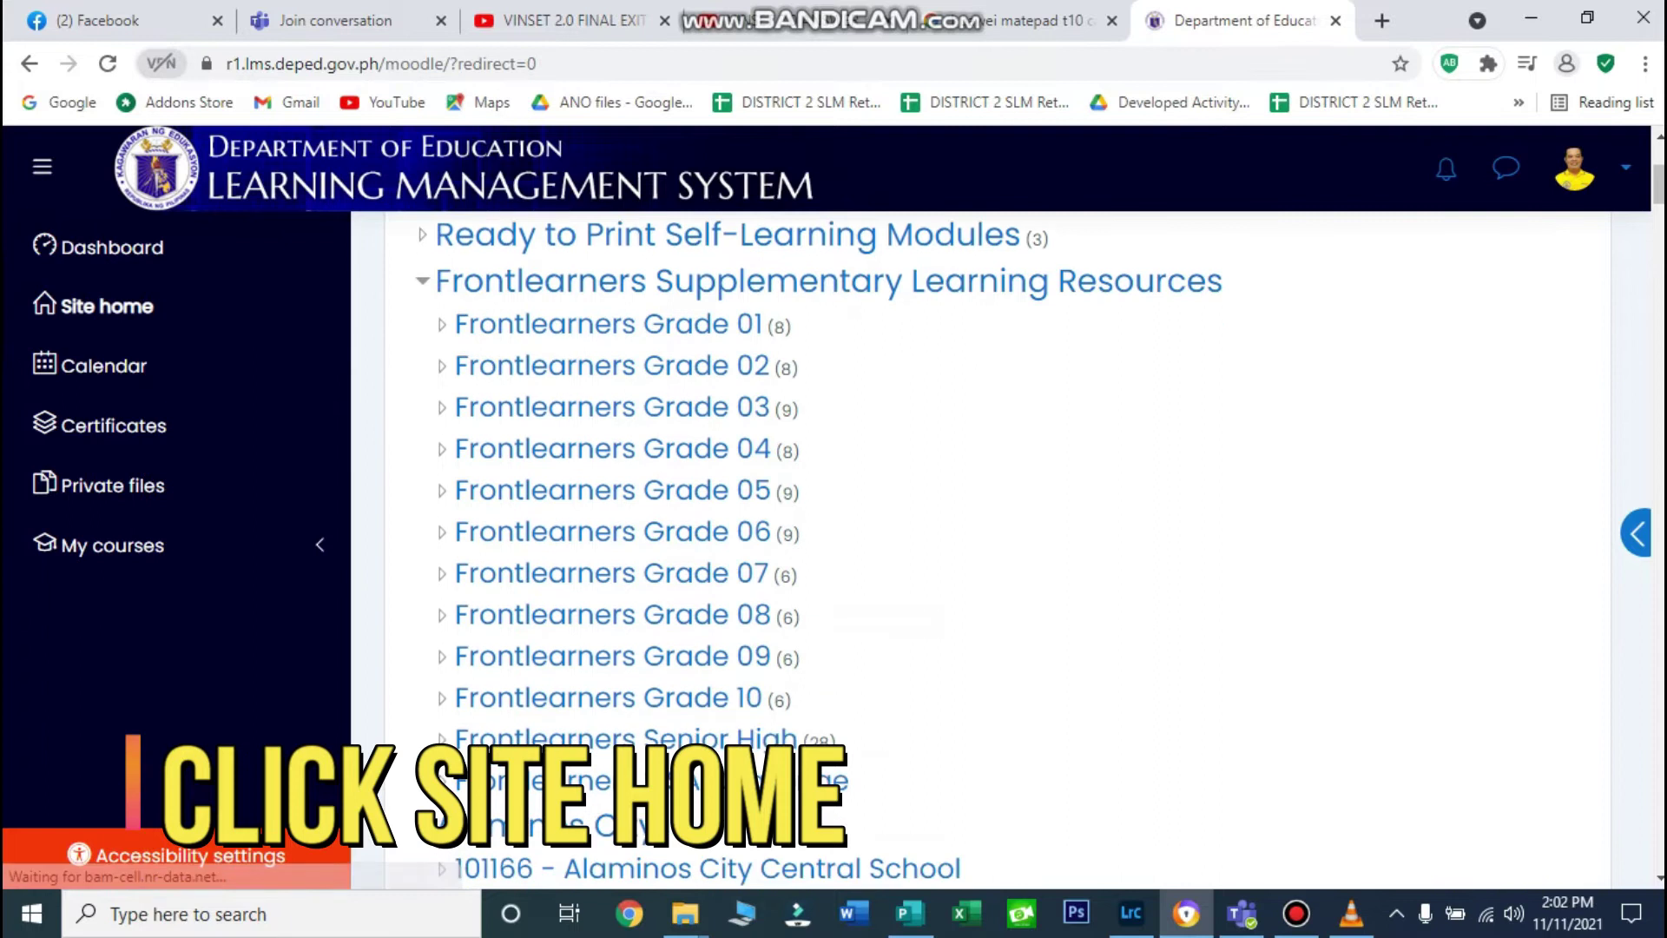
scroll(998, 548, "down", 5)
scroll(1000, 548, "down", 10)
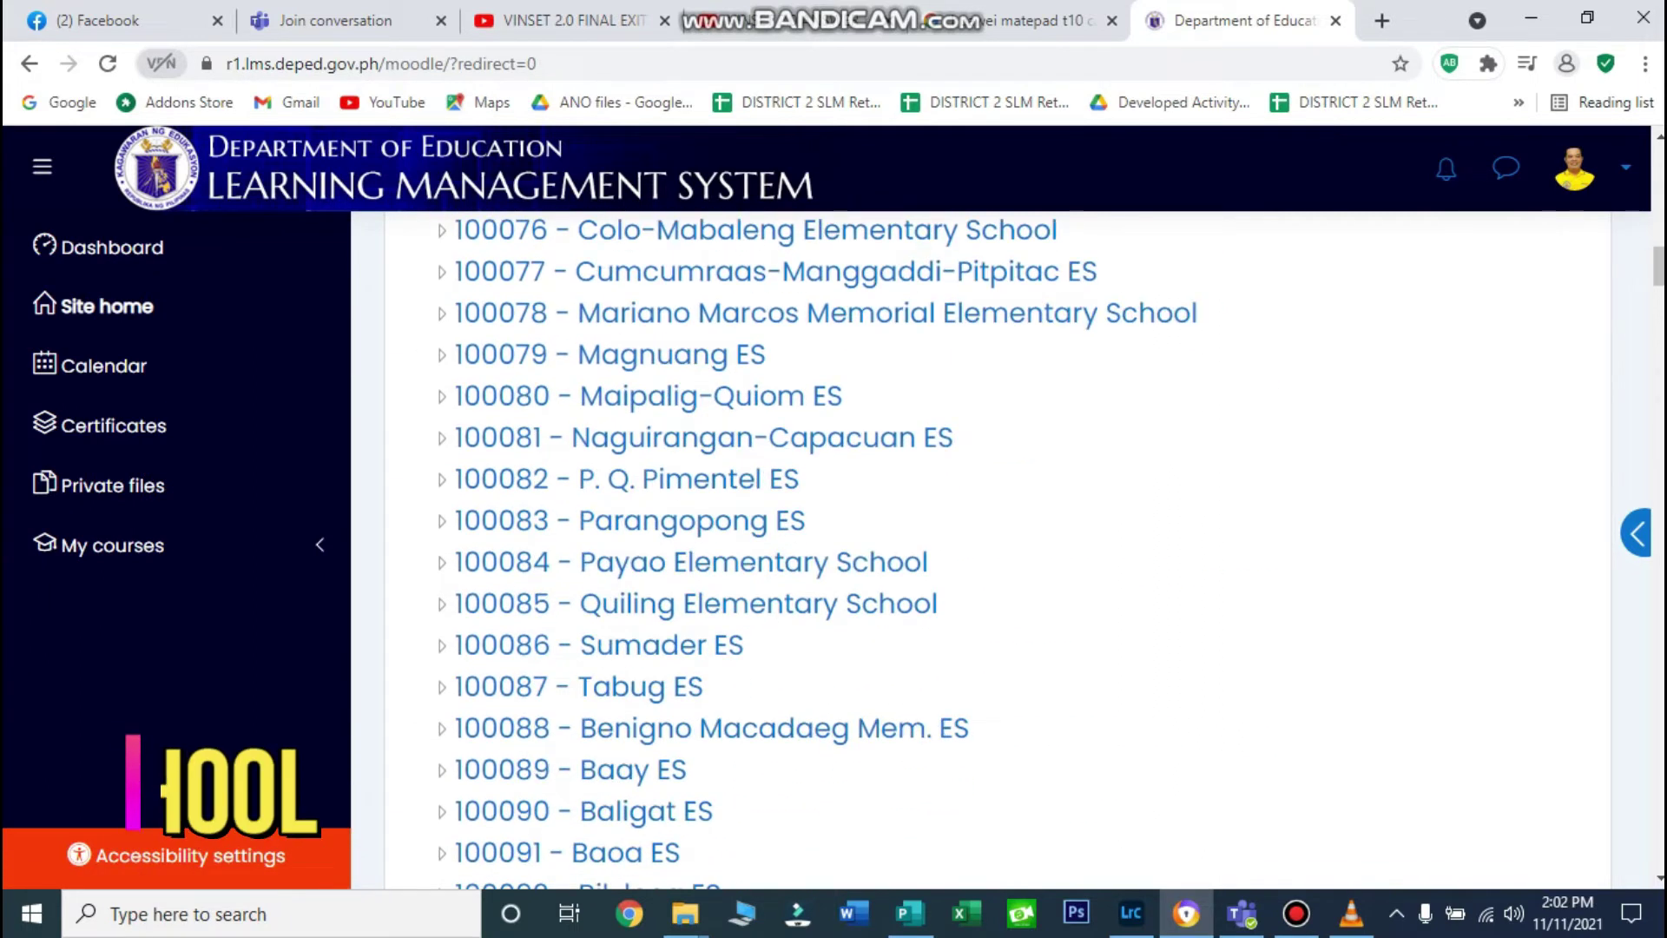
scroll(999, 547, "down", 15)
scroll(998, 547, "down", 15)
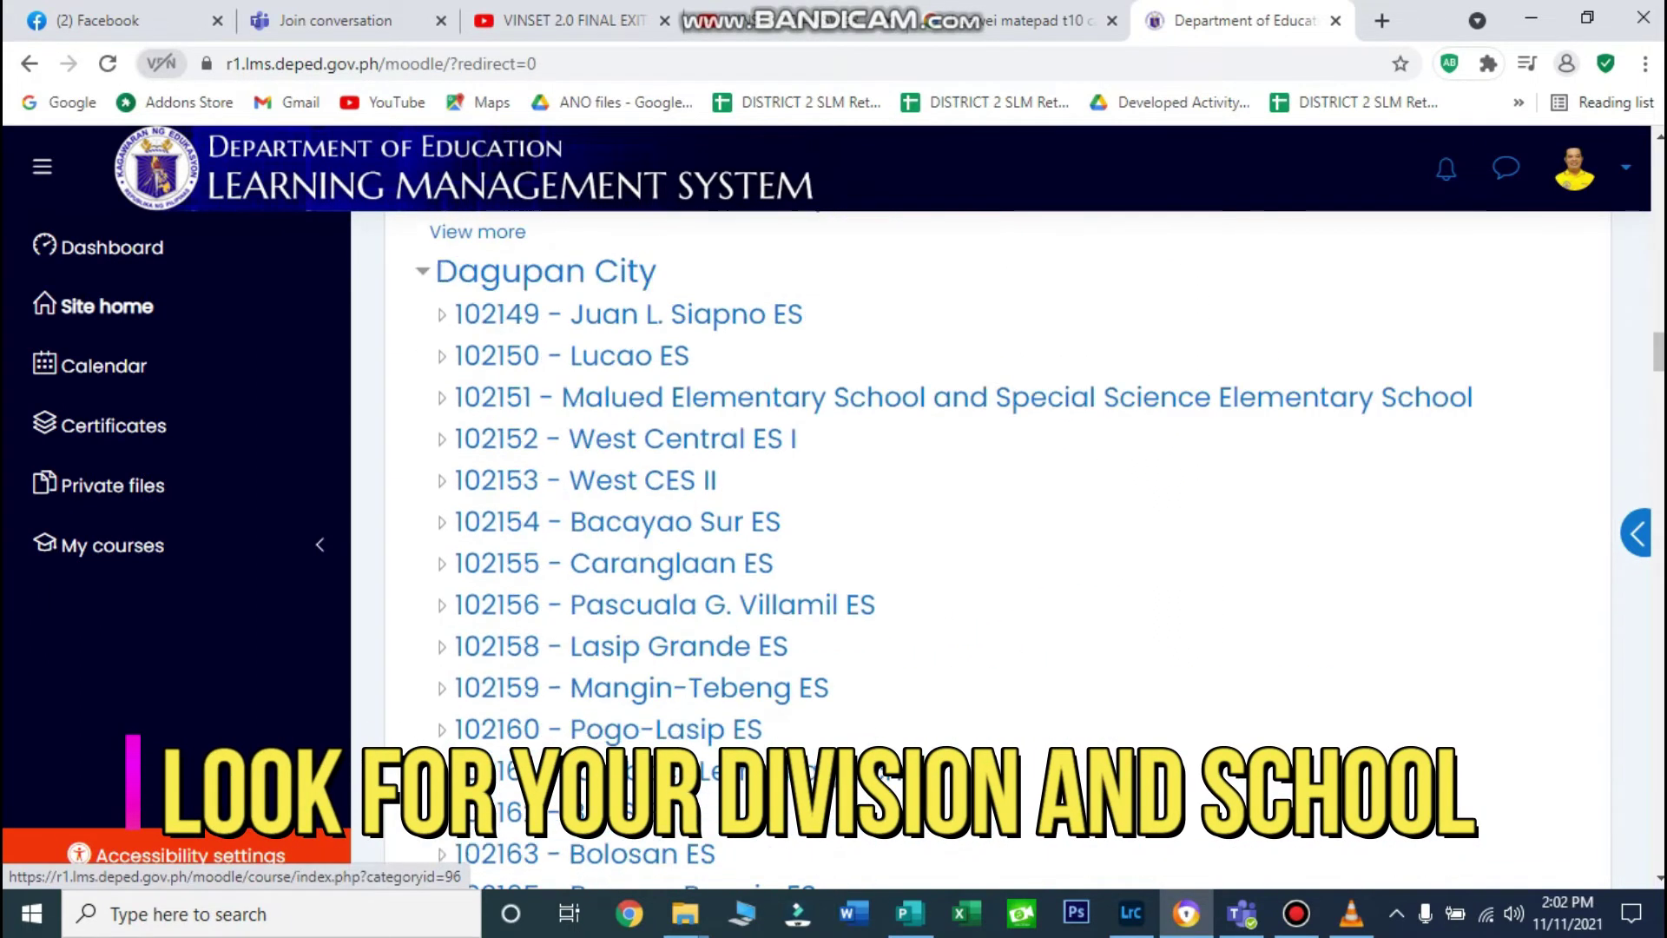
scroll(721, 502, "down", 12)
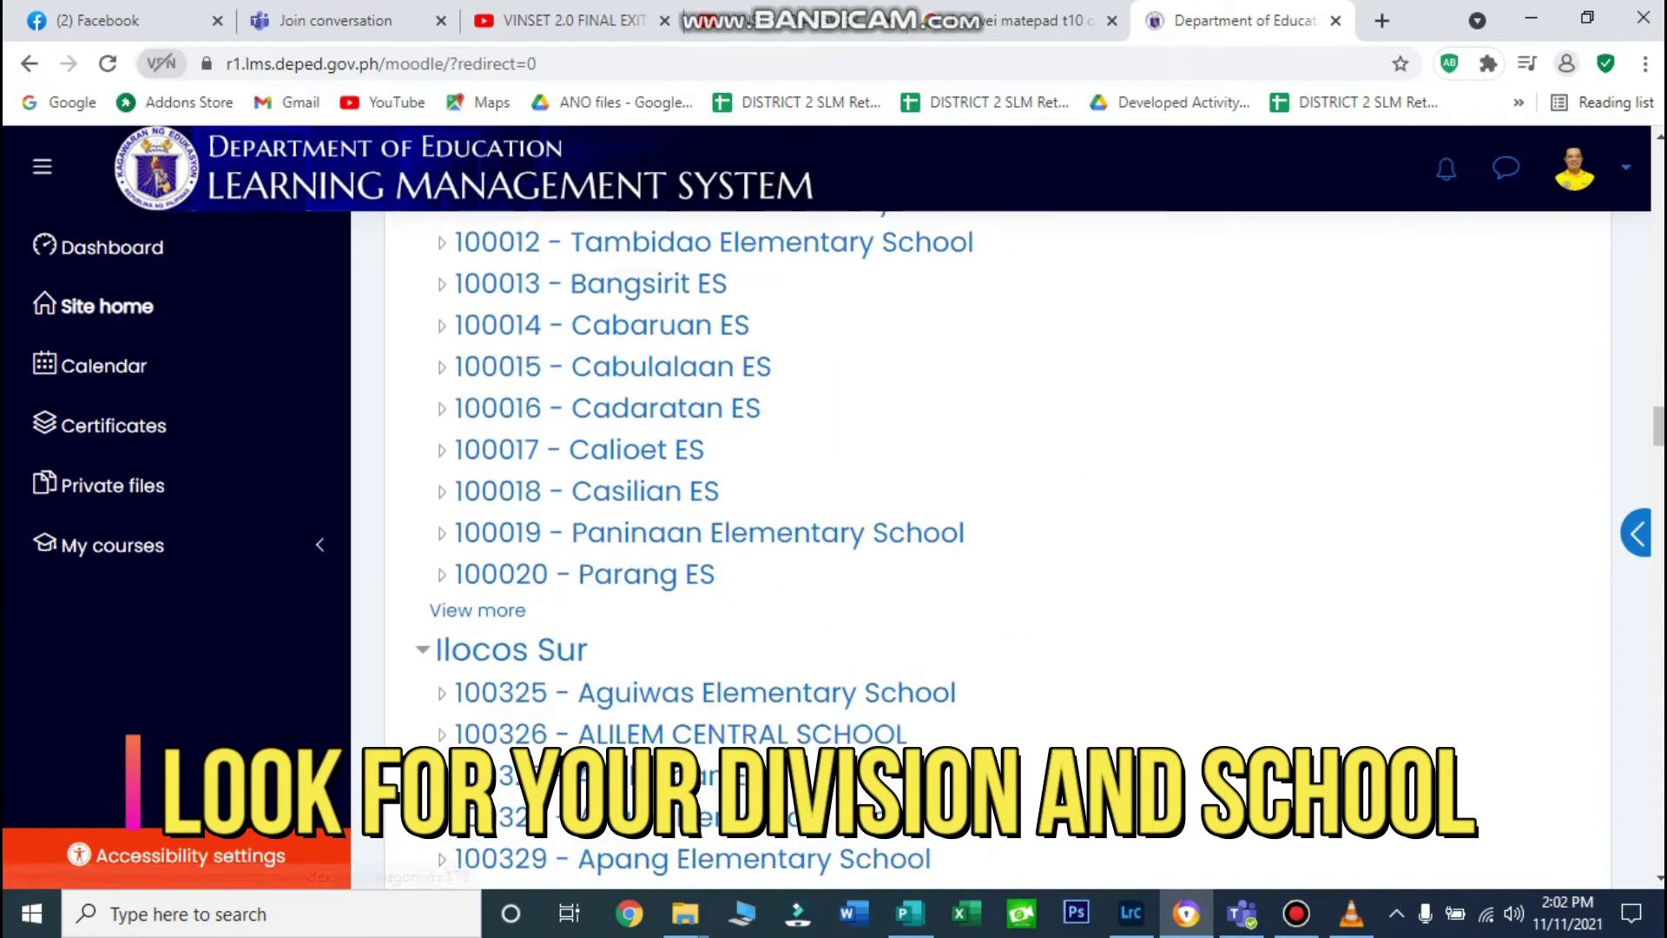
scroll(720, 502, "down", 14)
scroll(1000, 548, "down", 18)
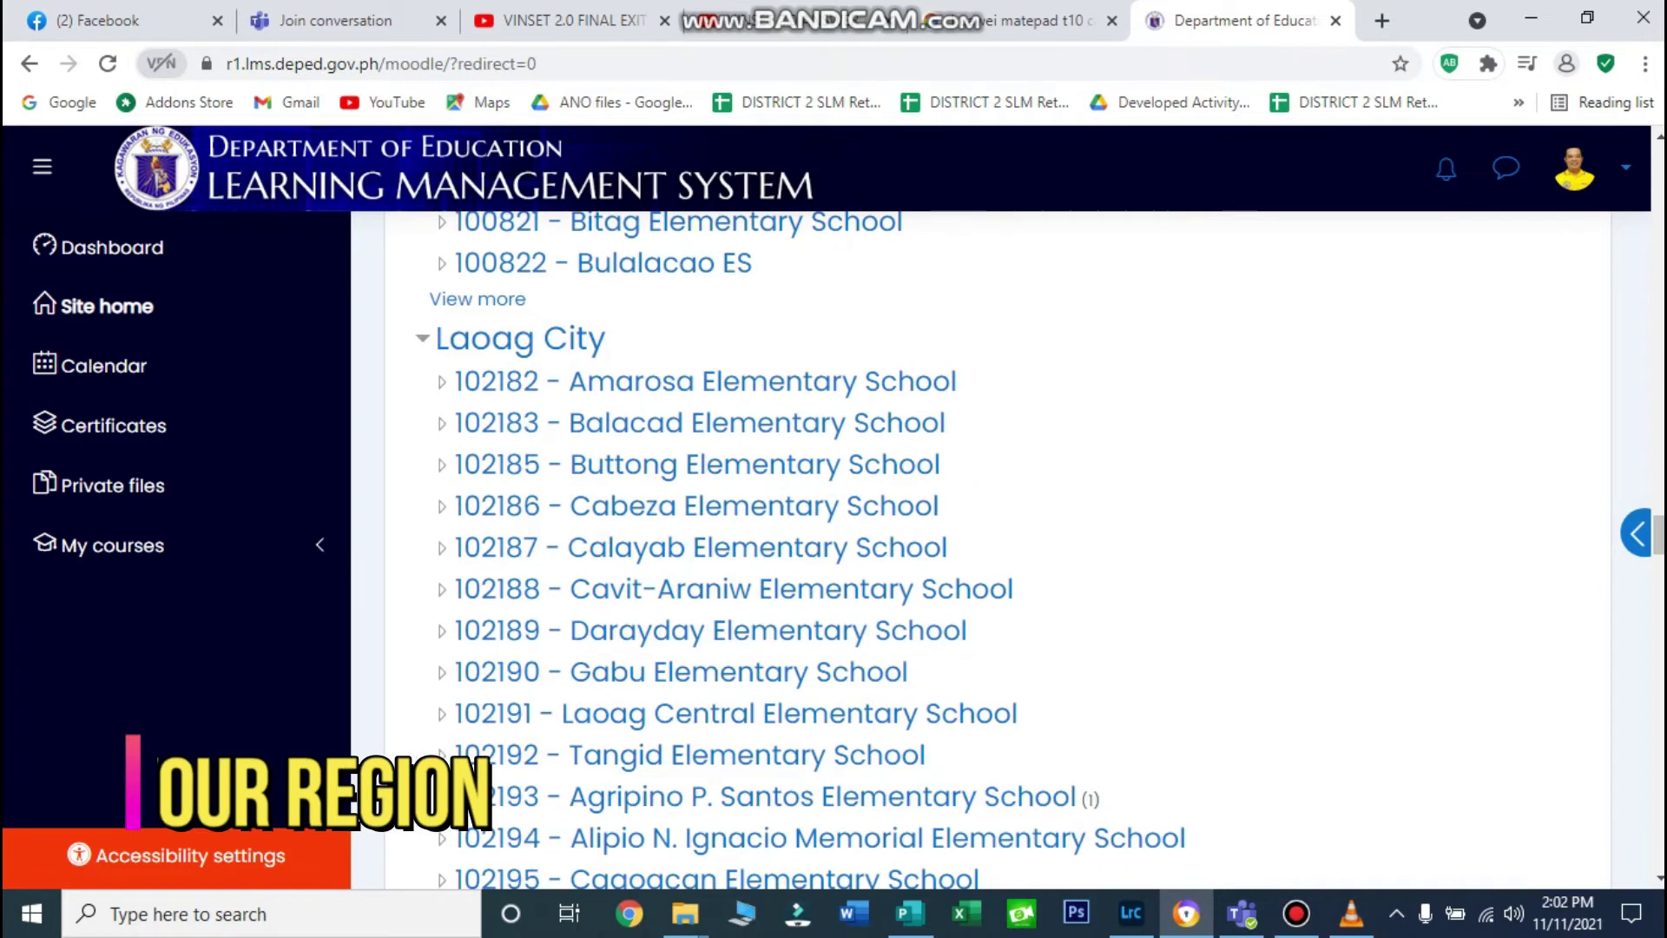
scroll(782, 627, "down", 15)
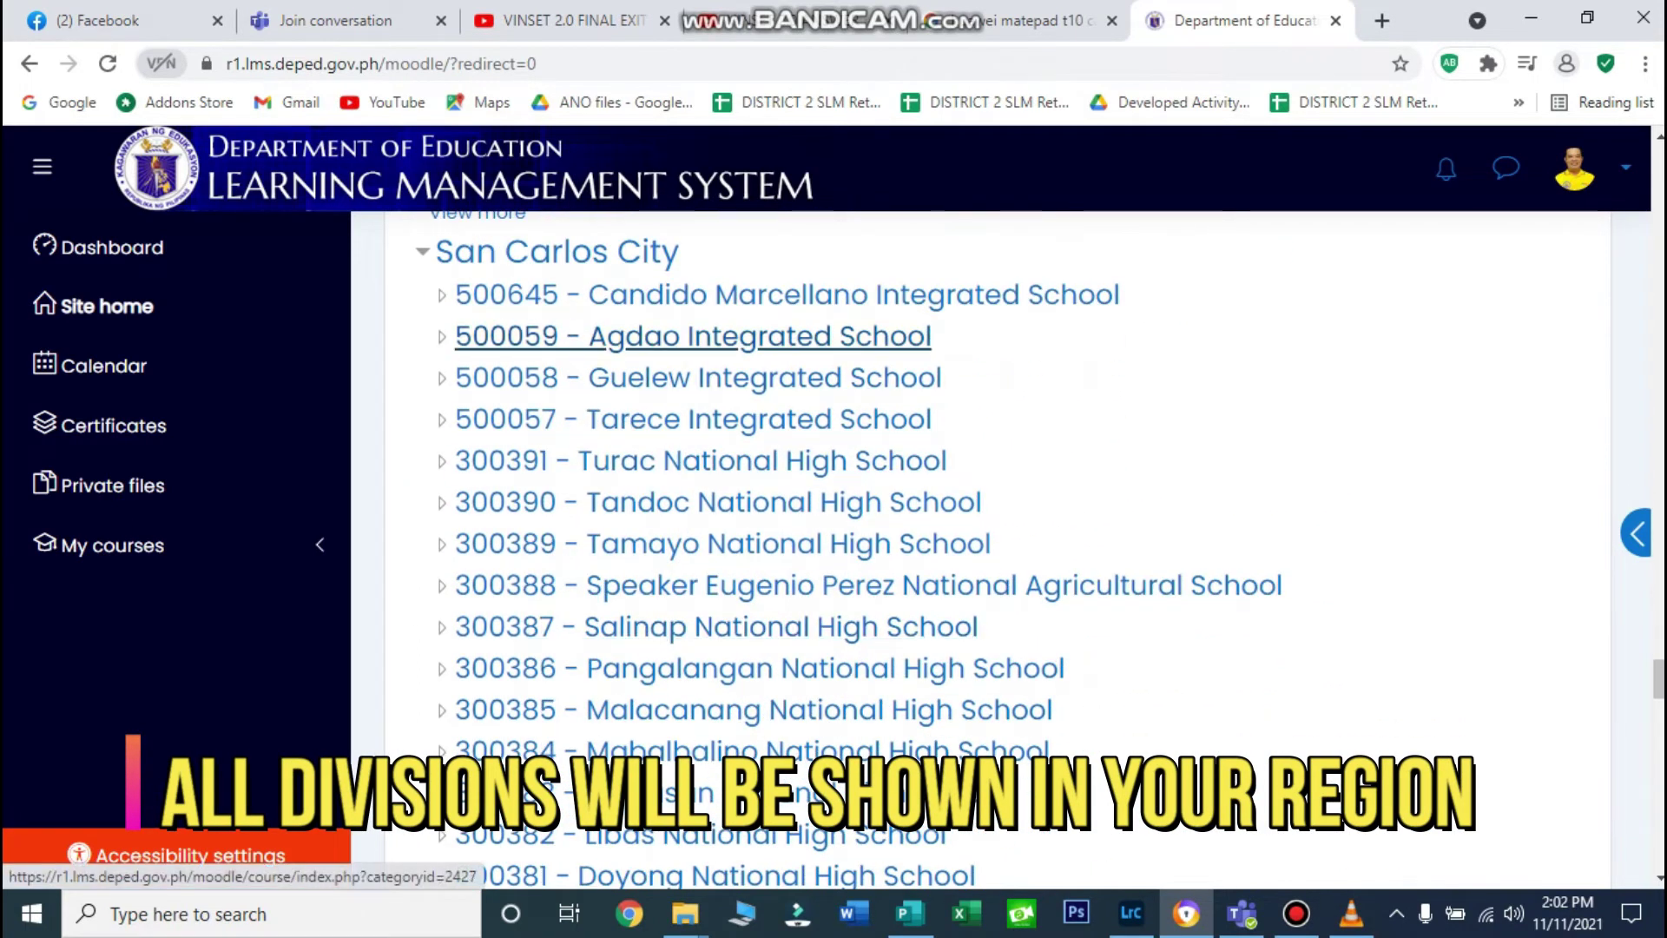
scroll(608, 686, "down", 5)
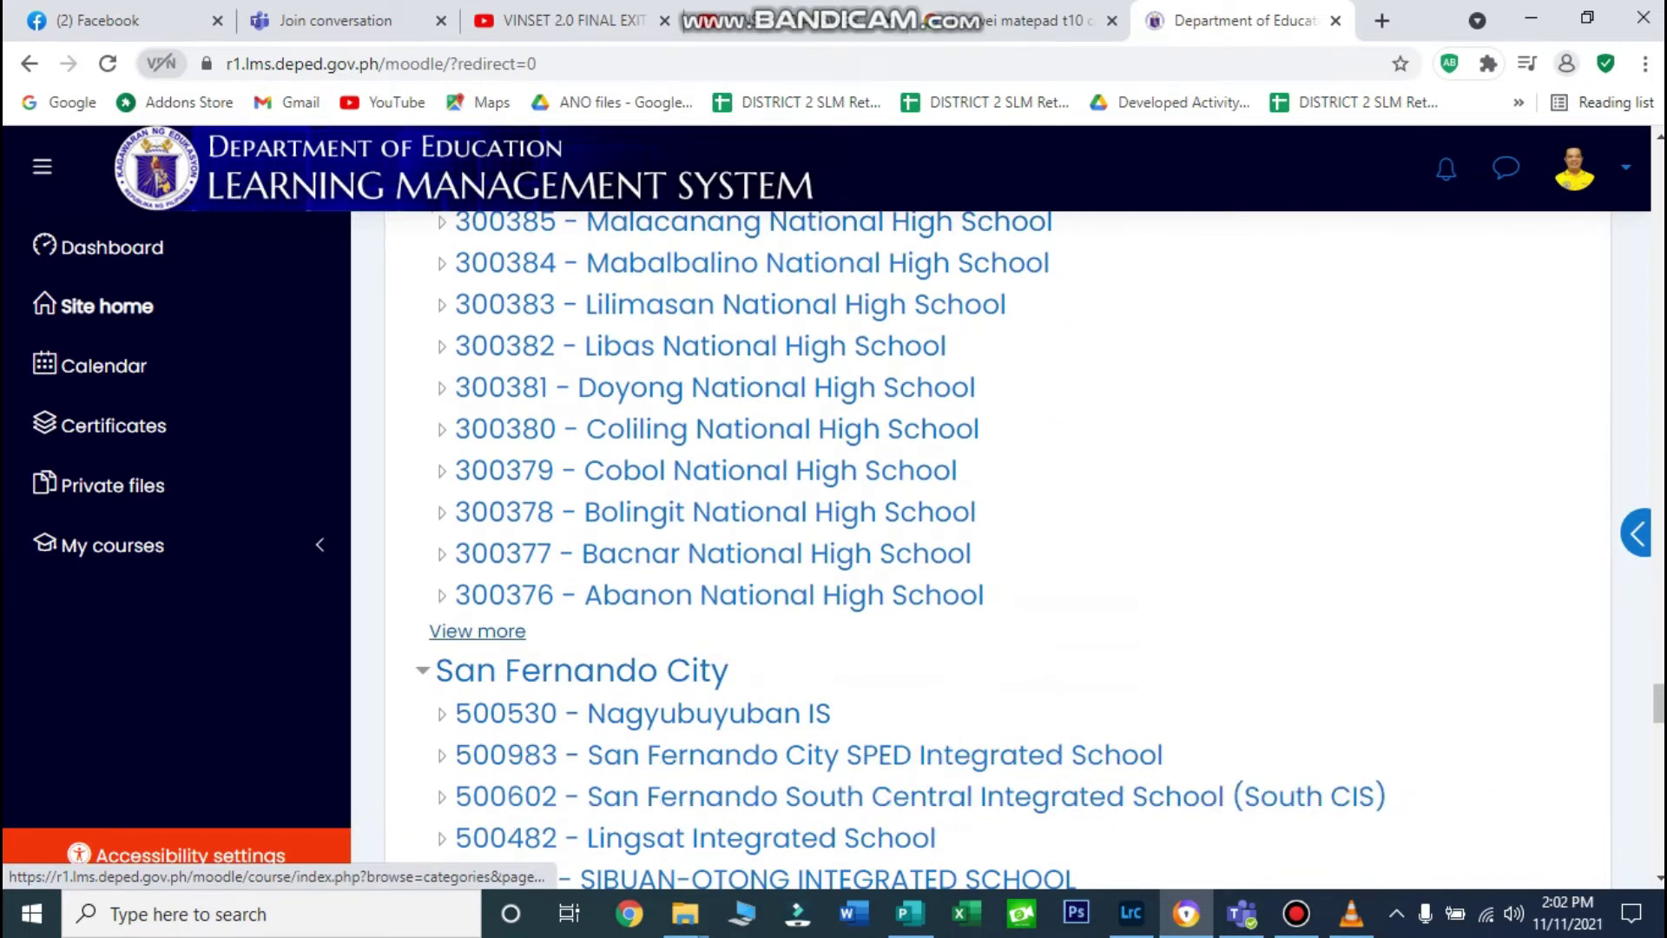
left_click(477, 632)
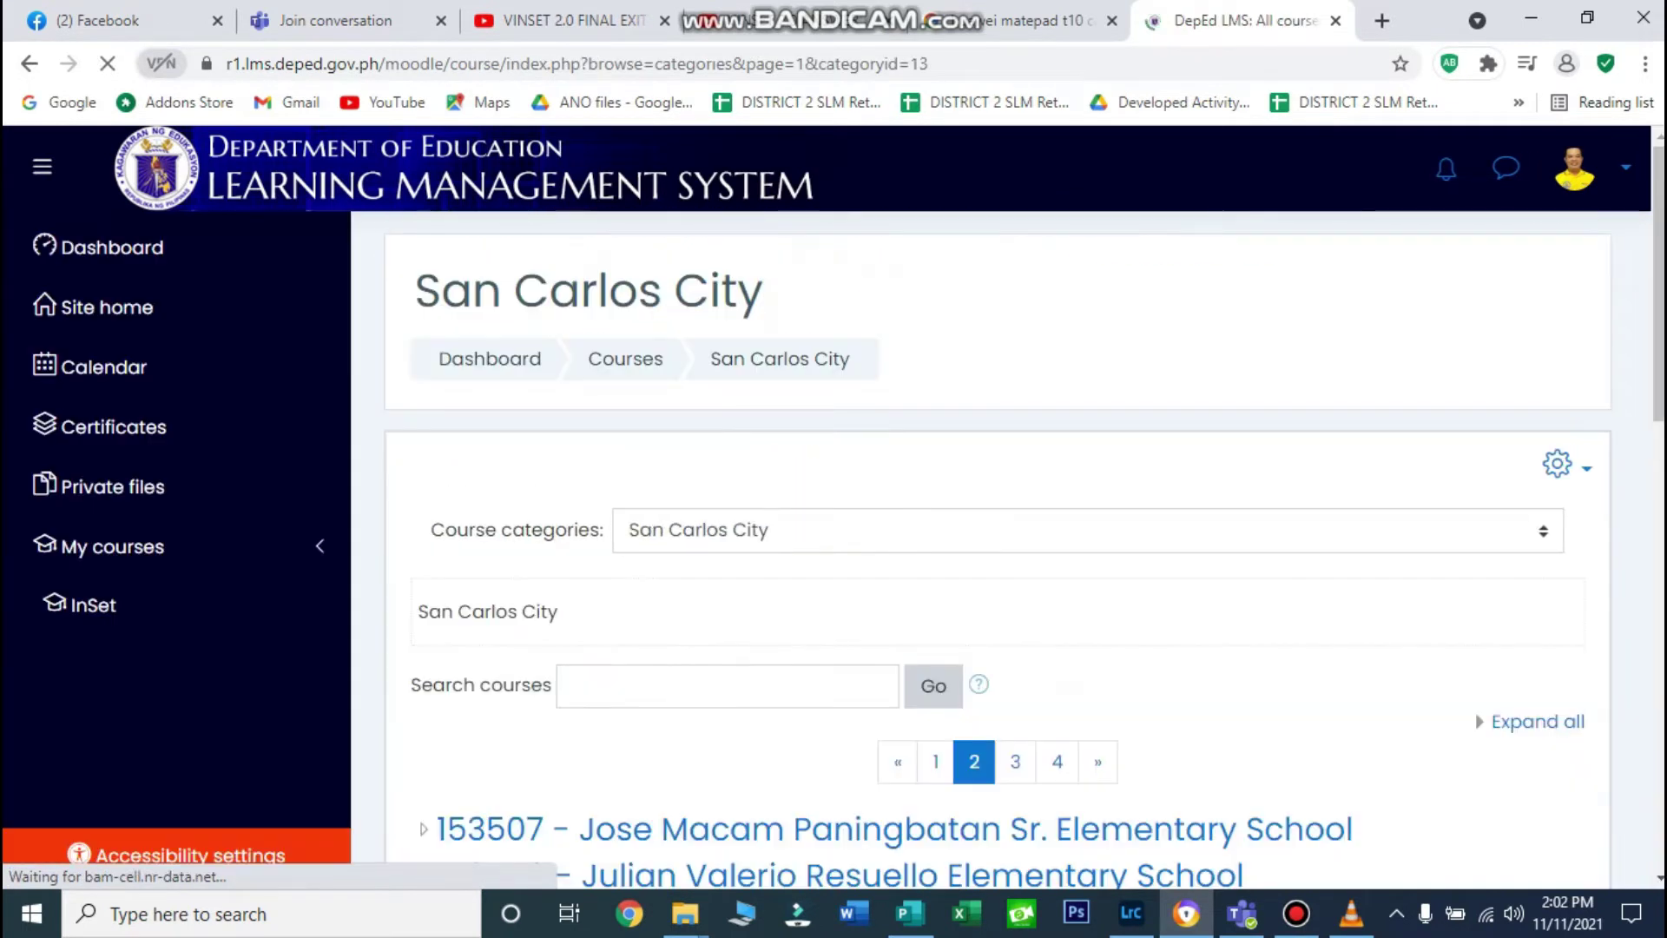
Go to page 4 of San Carlos City schools and open 102227 - Ano Elementary School
scroll(999, 564, "down", 1)
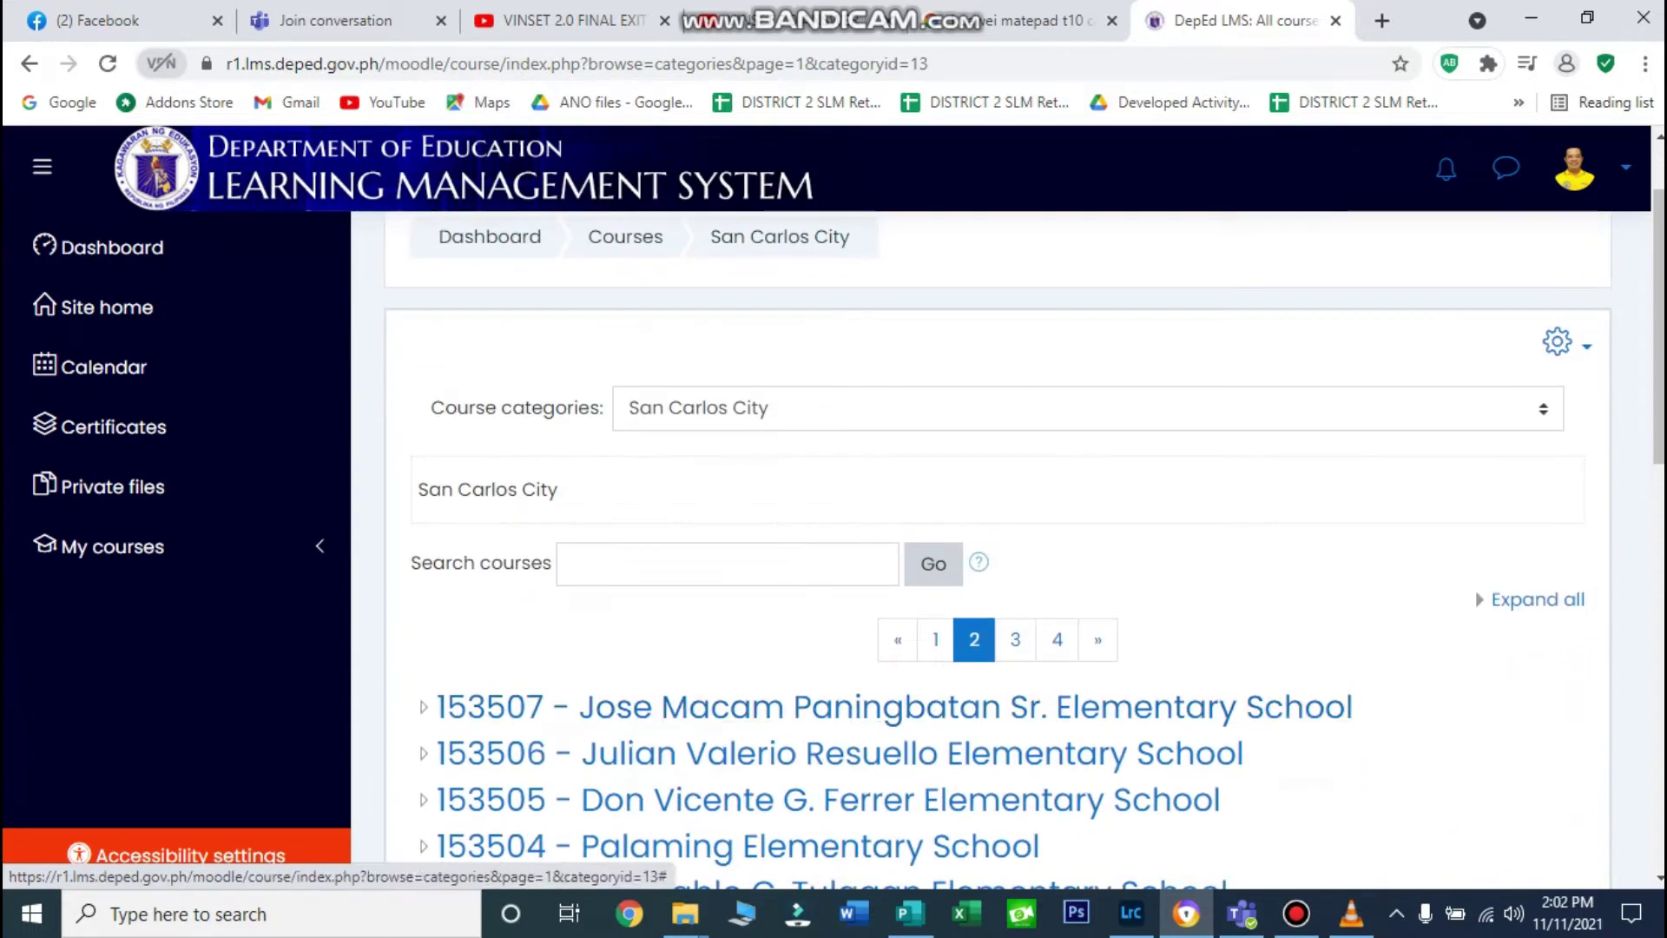
scroll(738, 720, "down", 4)
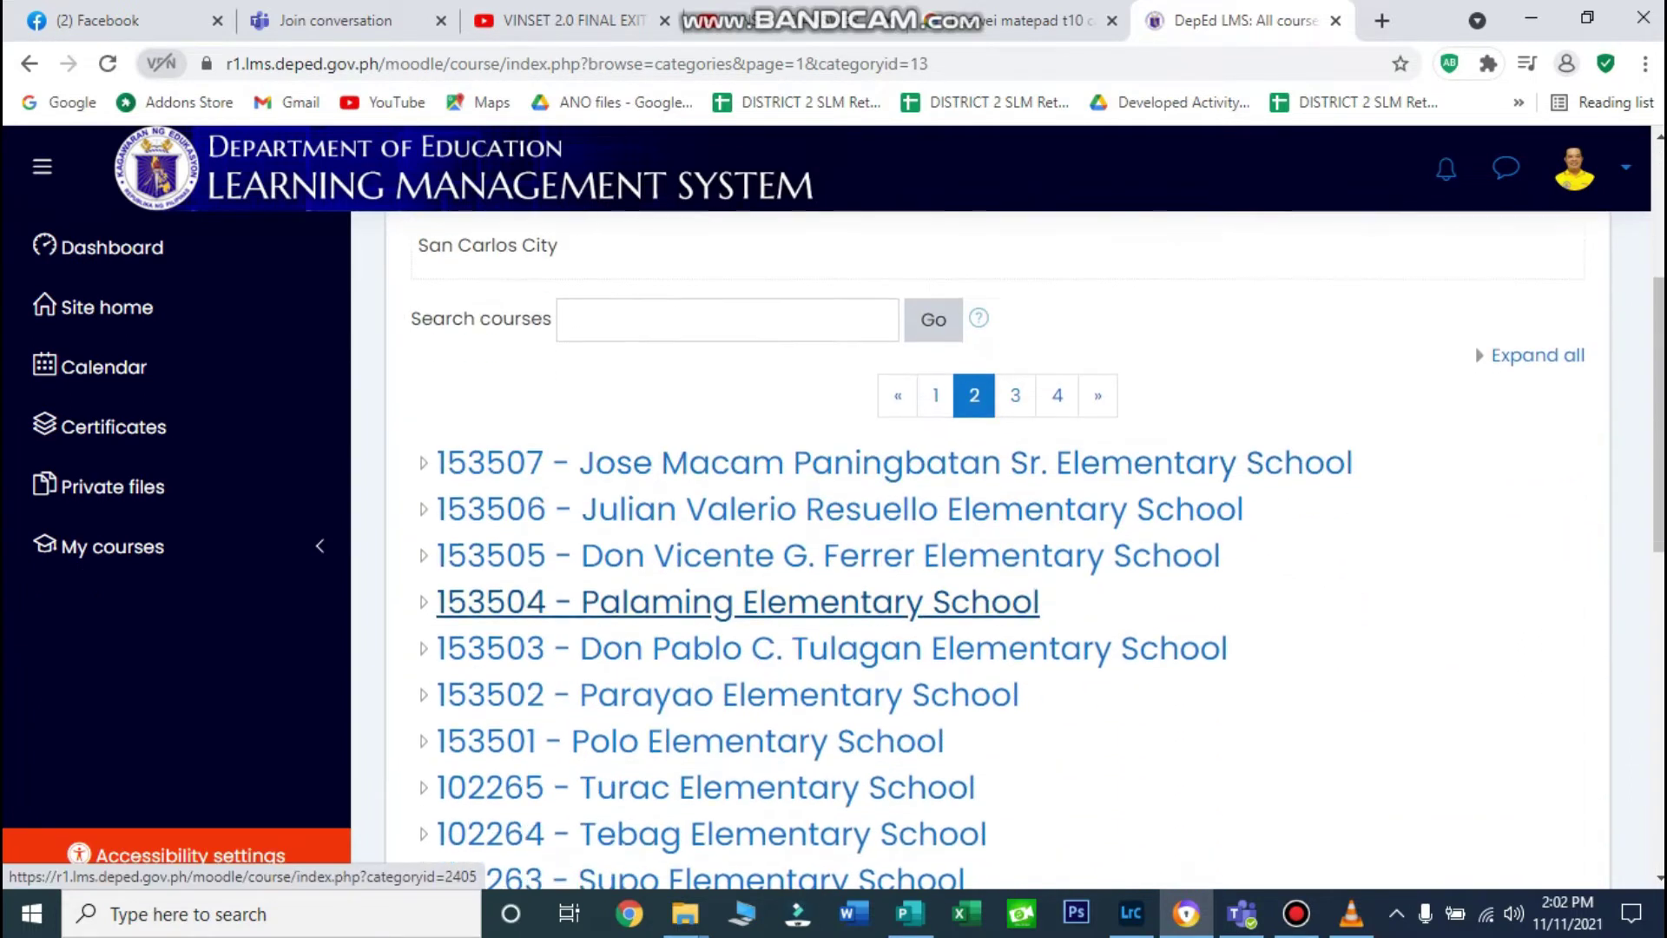
scroll(782, 726, "down", 5)
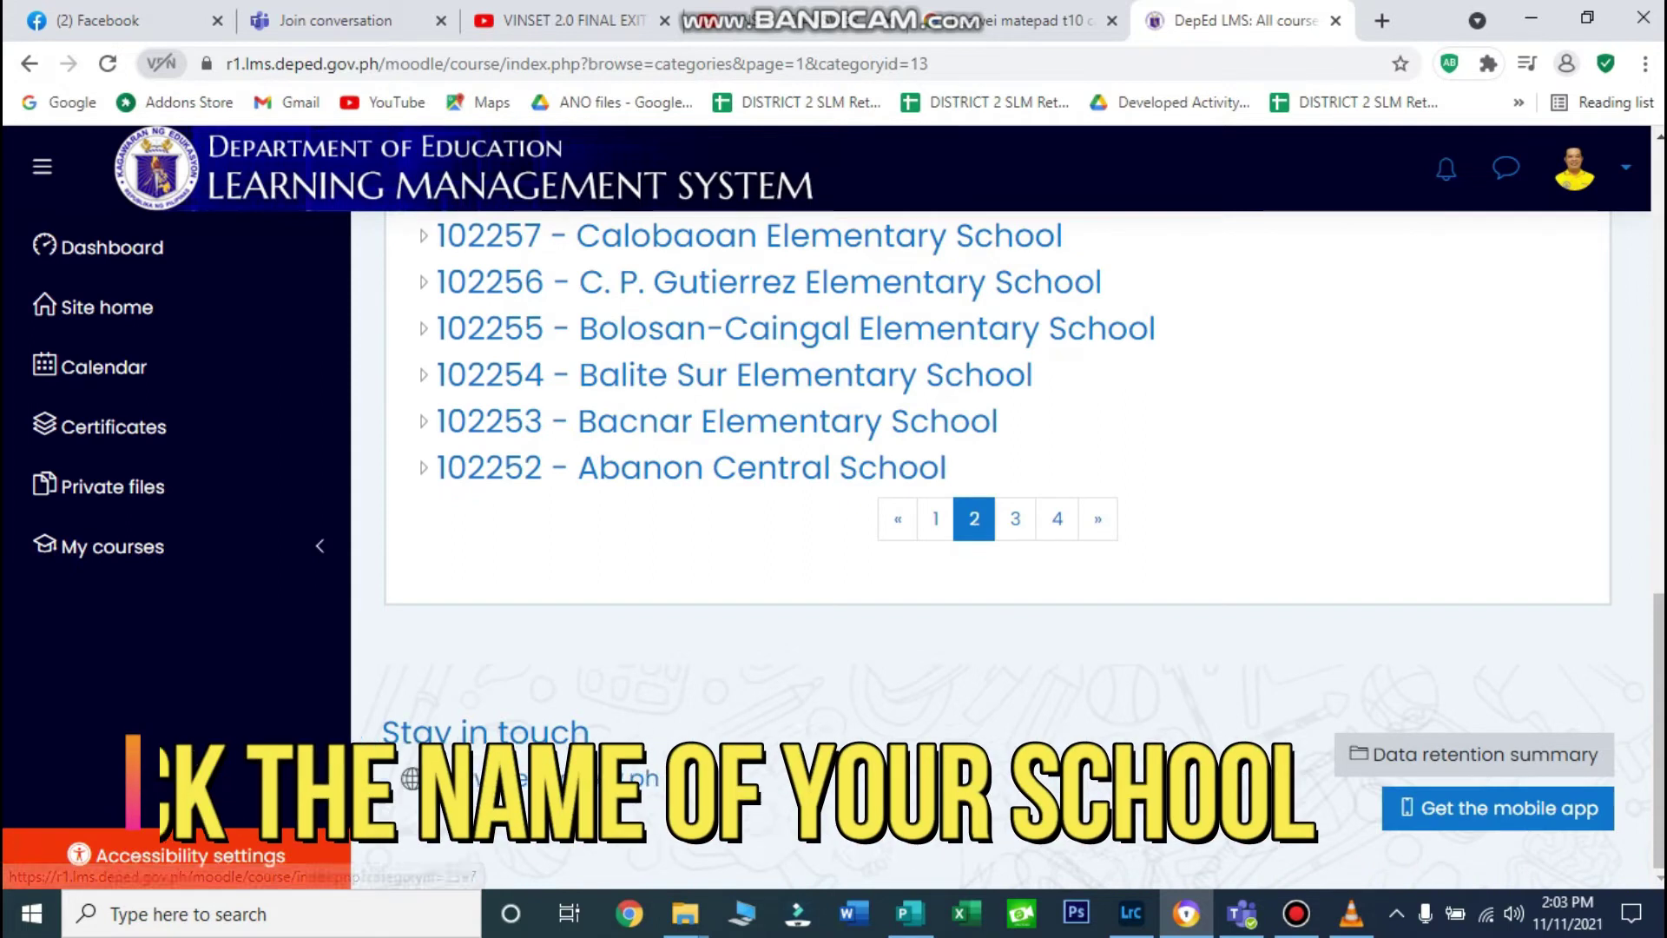
left_click(1056, 518)
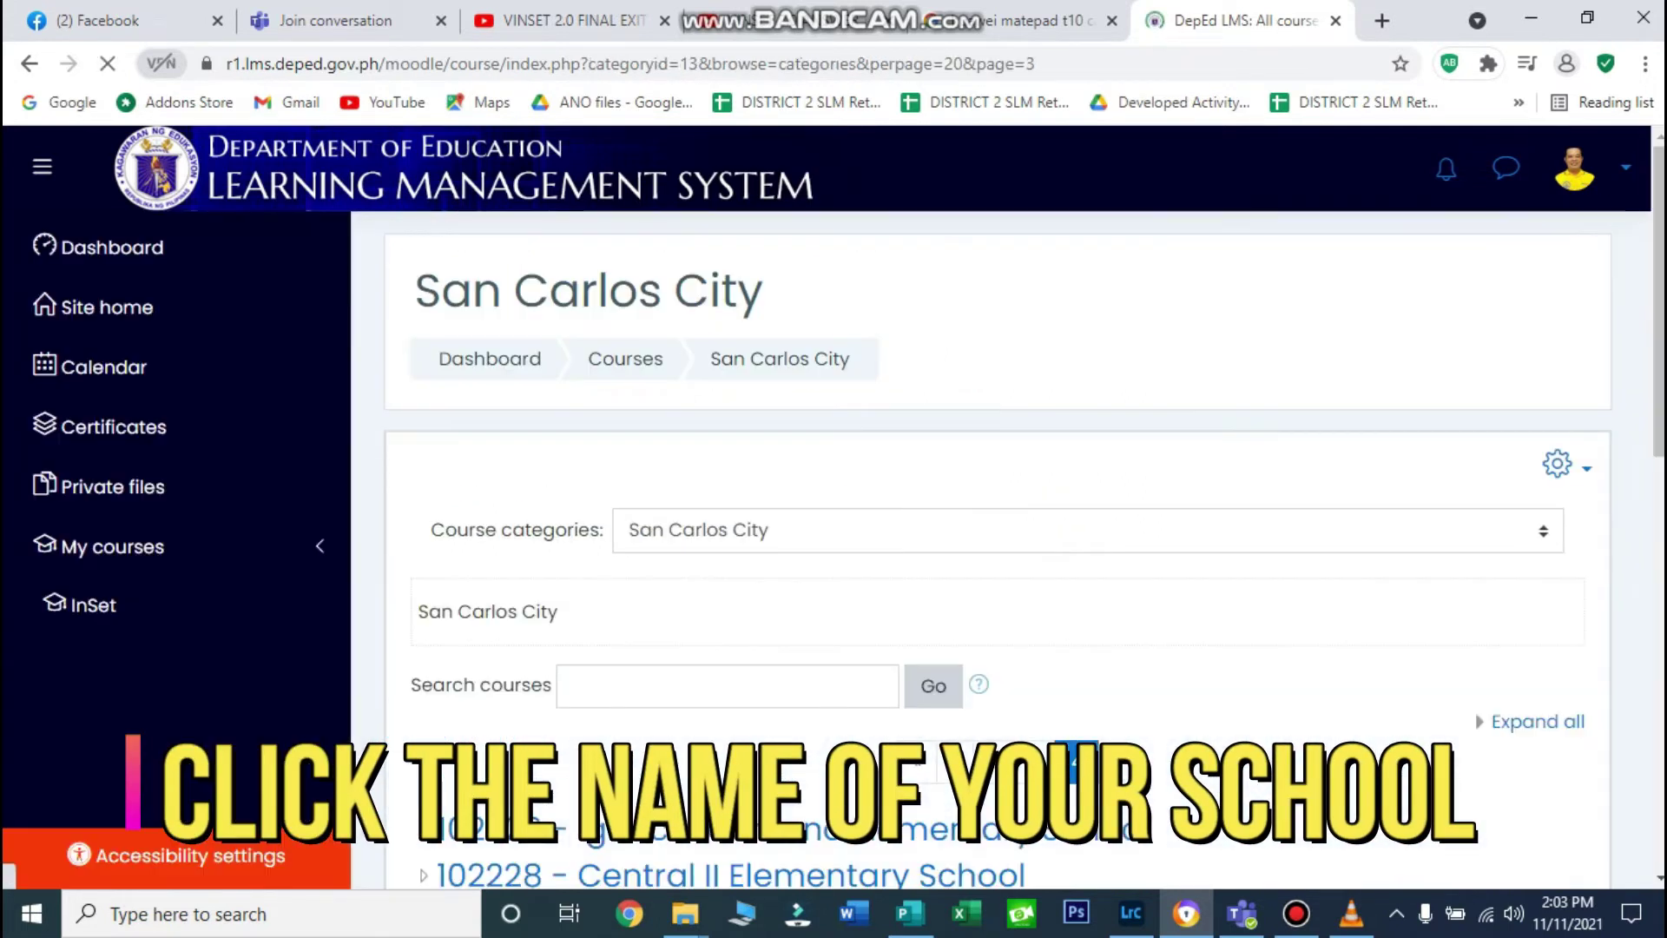
scroll(686, 556, "down", 4)
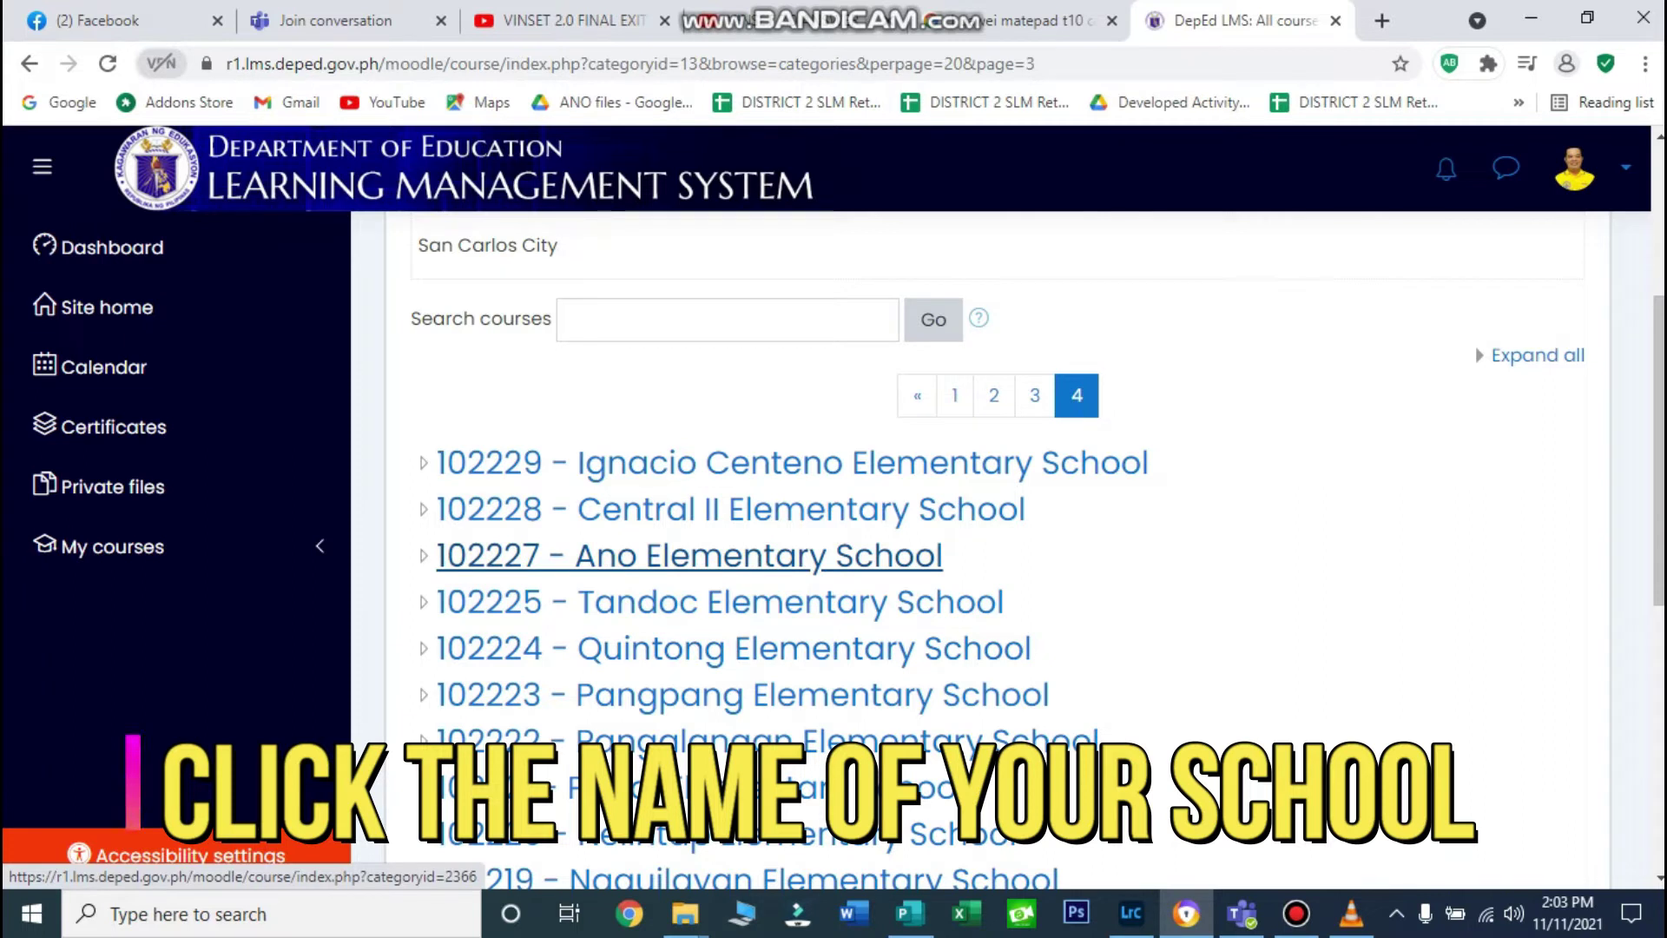
left_click(689, 556)
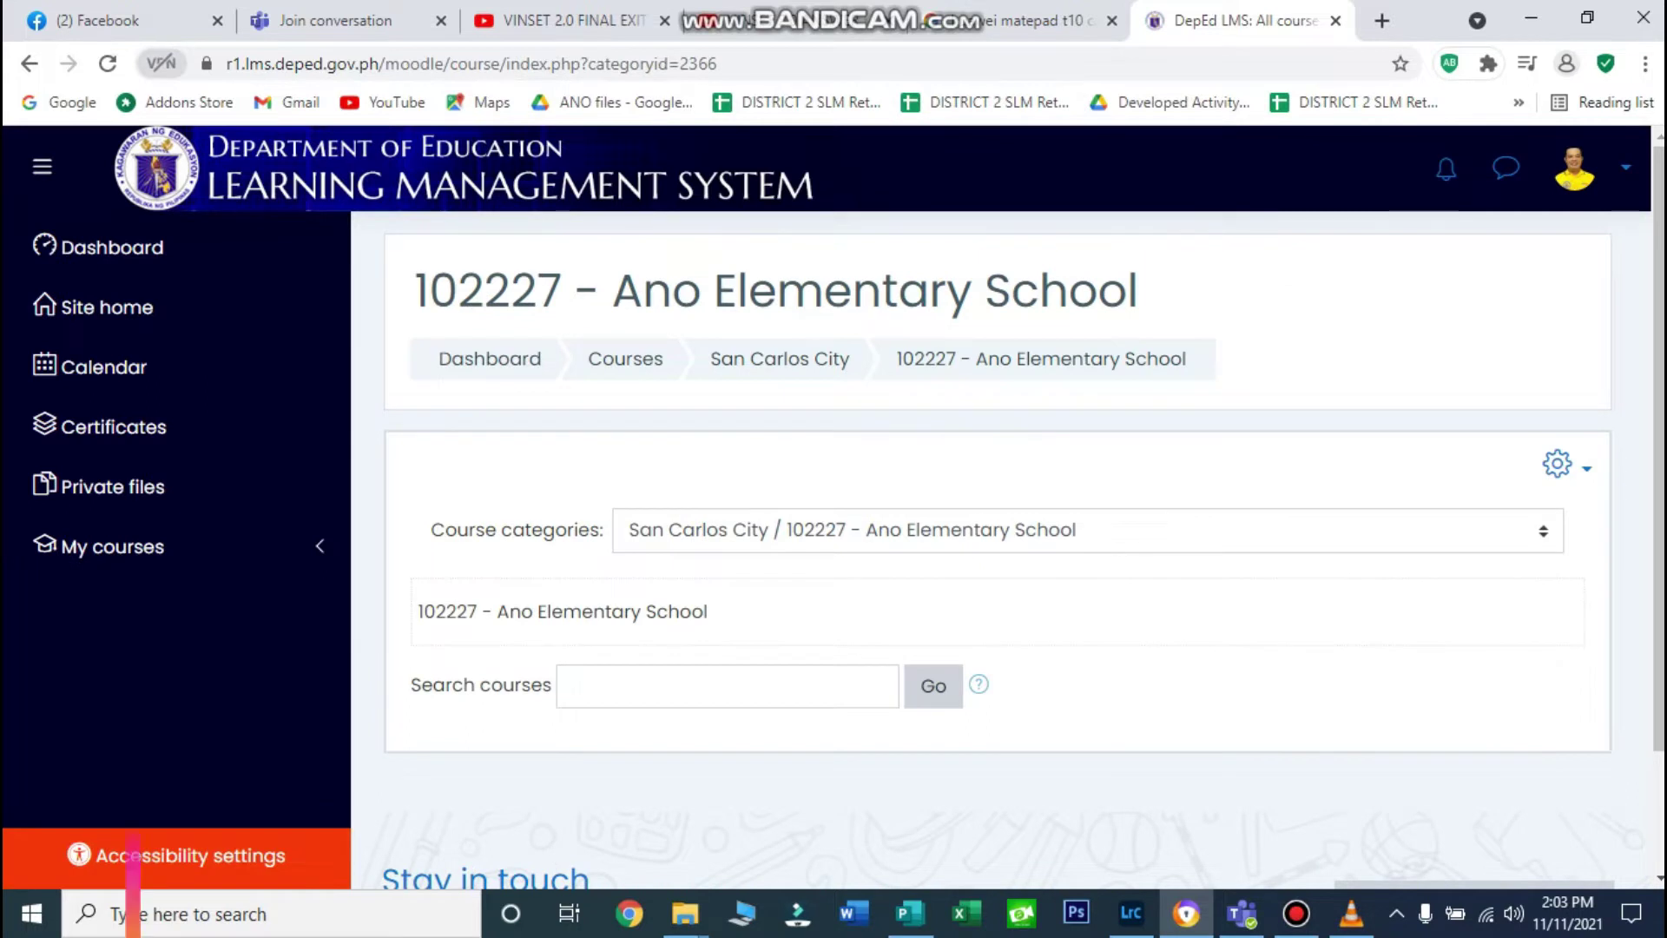
Search this school's courses for 'virtual inset 2.0' using the saved suggestion
left_click(728, 687)
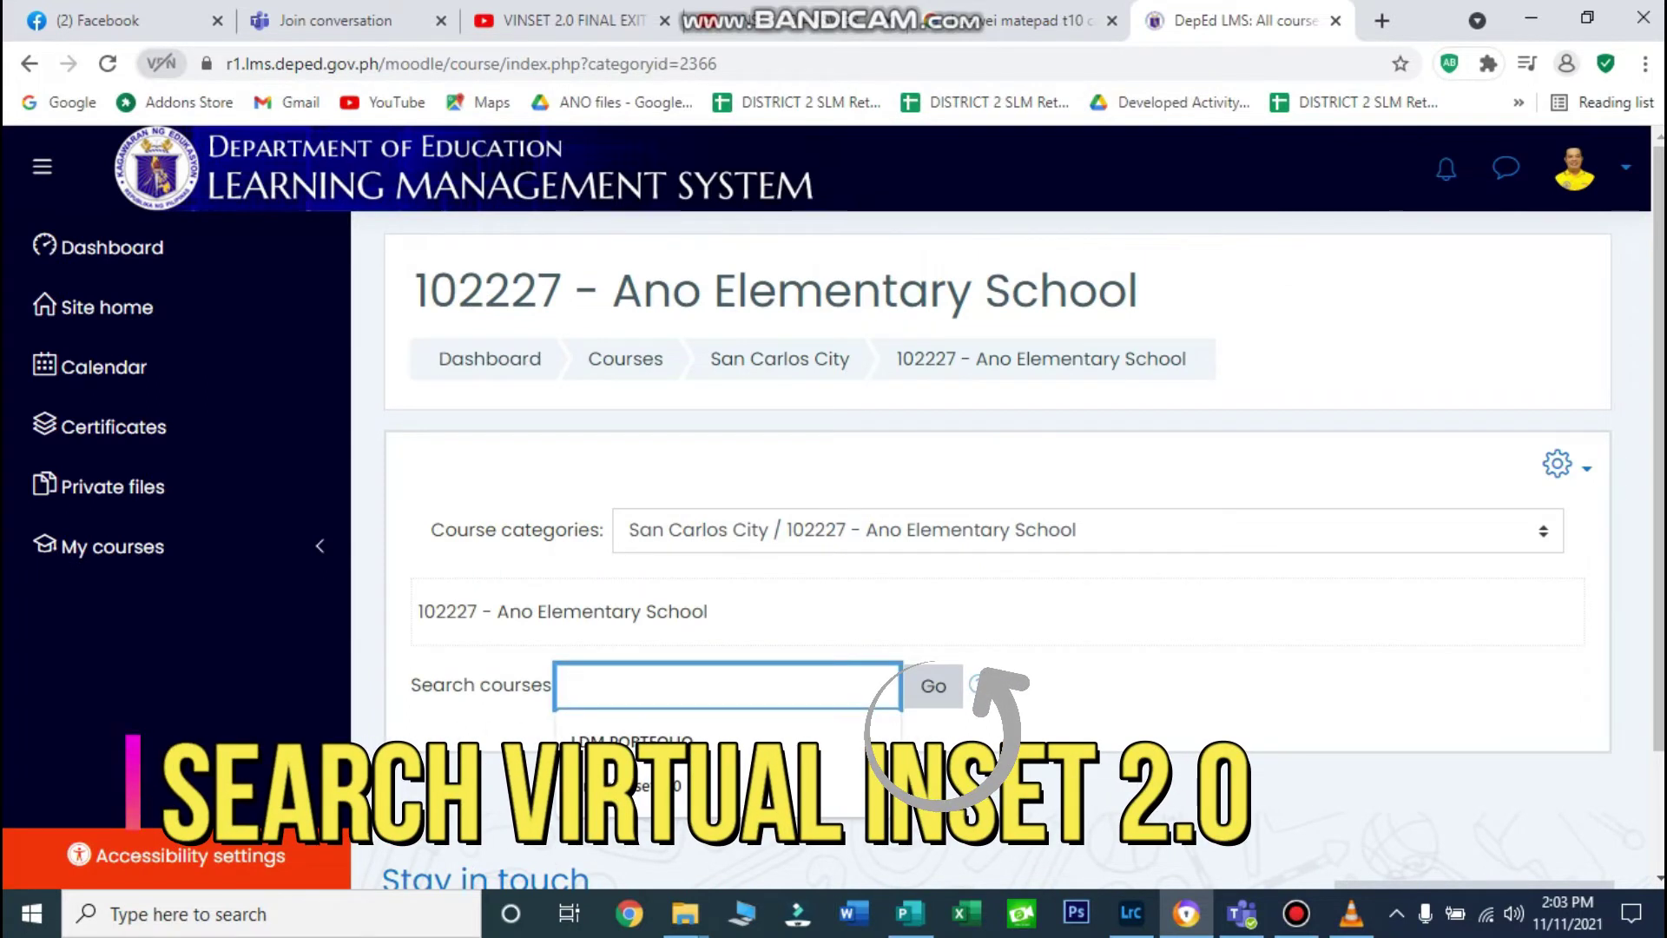
key("Down")
key("Down")
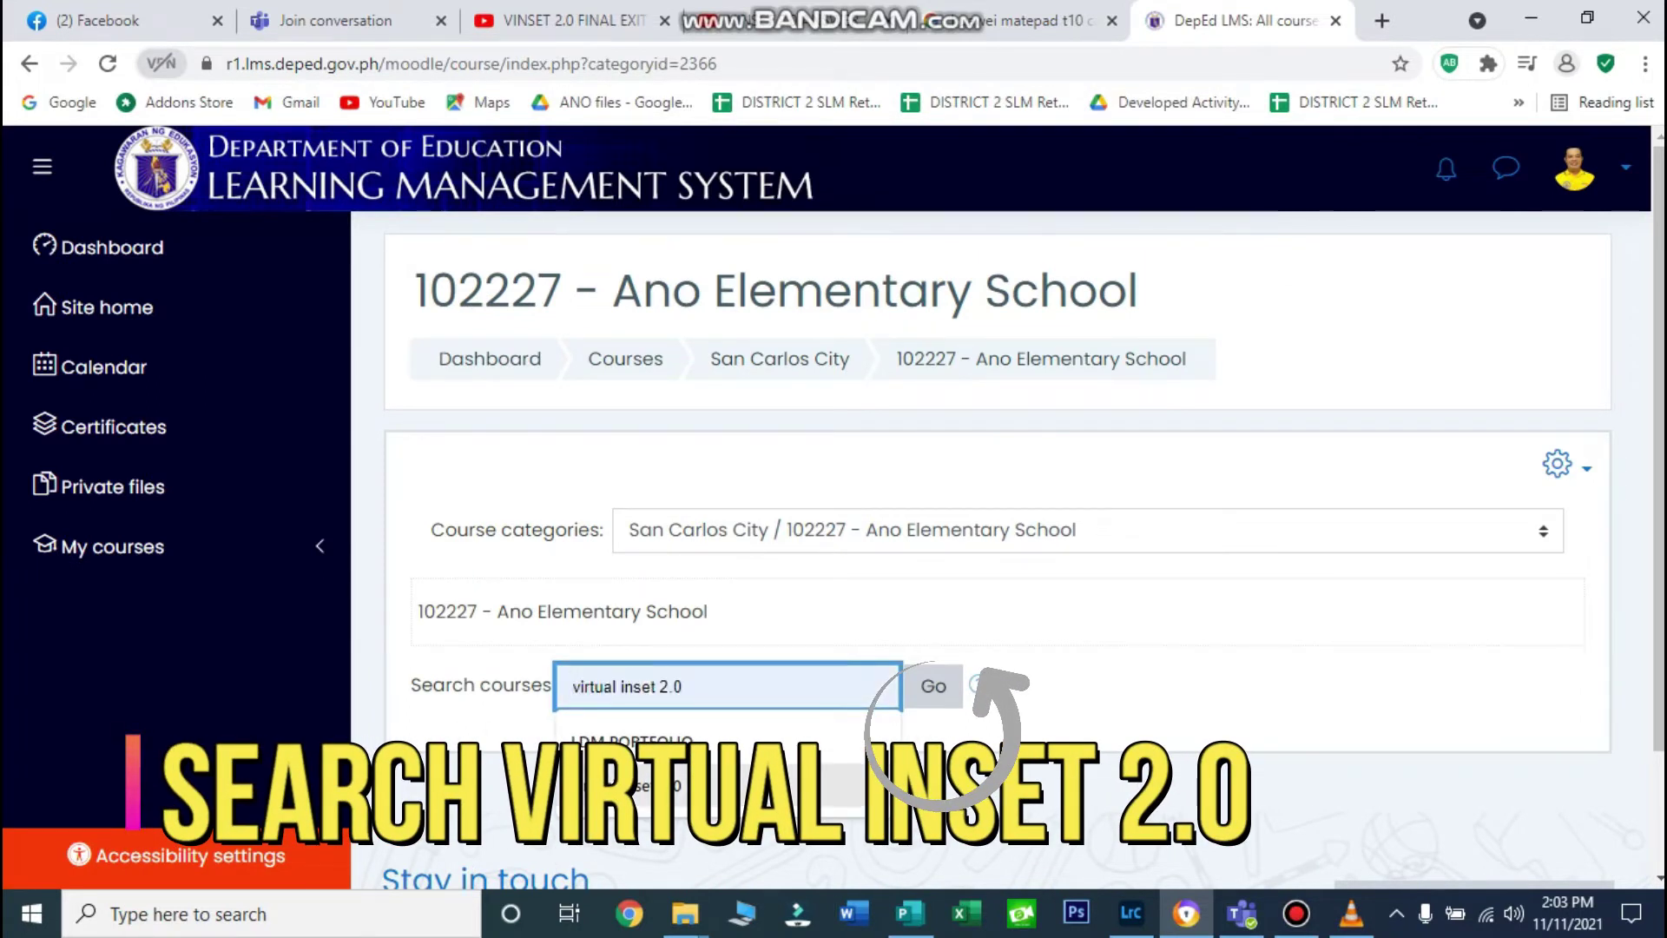
key("Return")
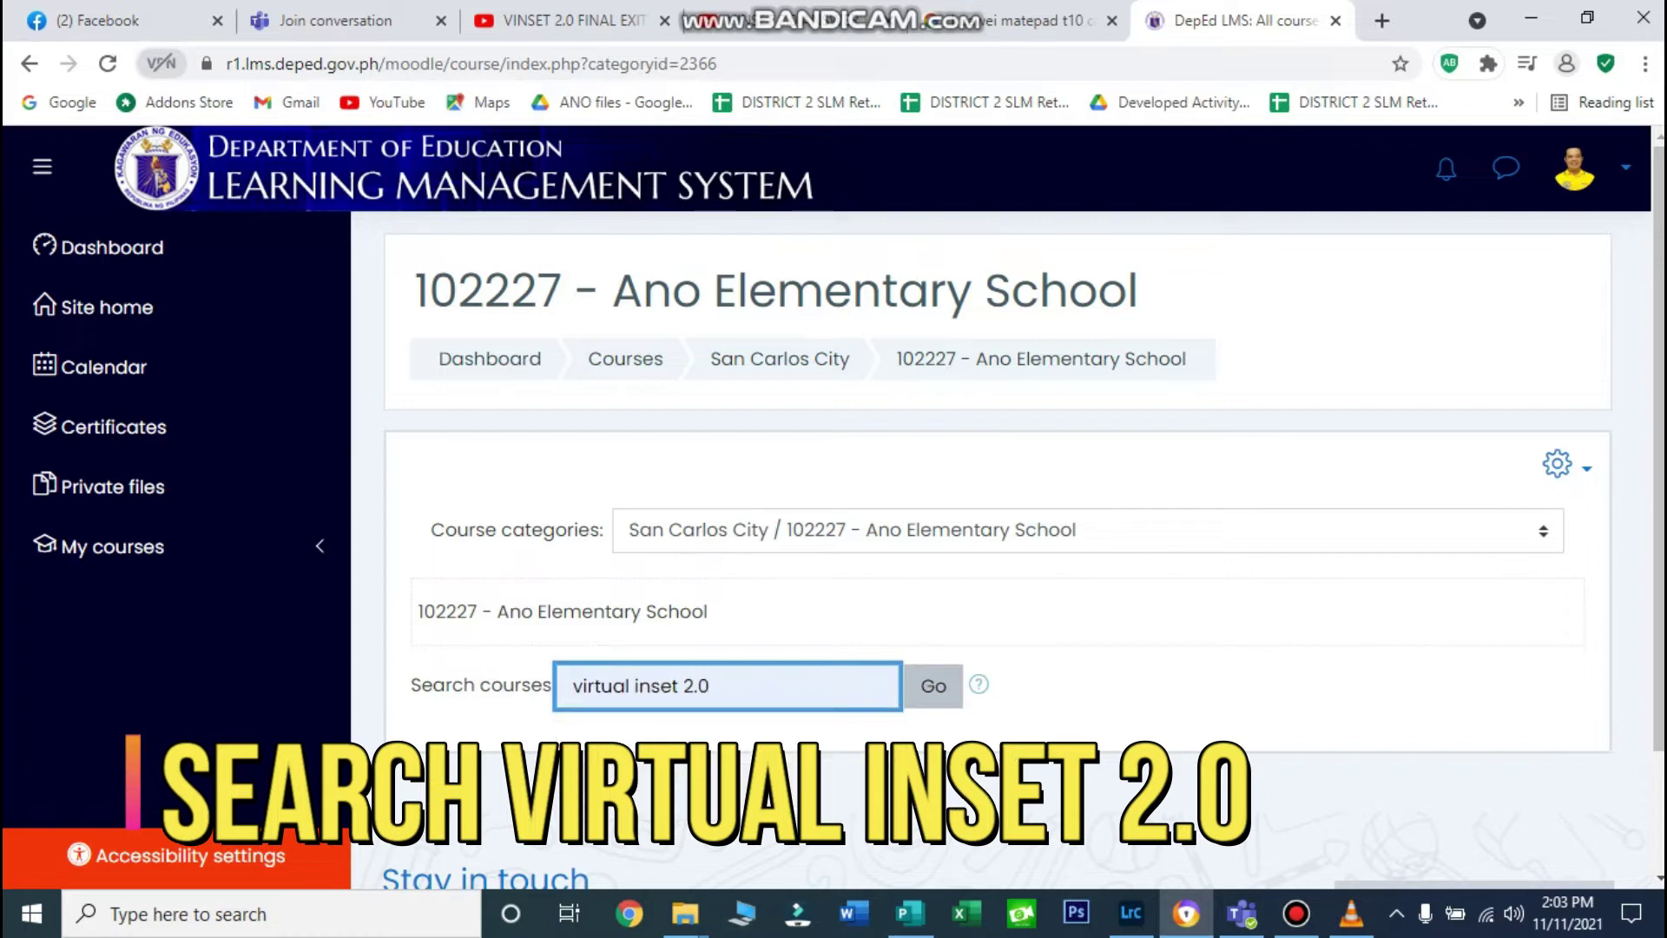
key("Return")
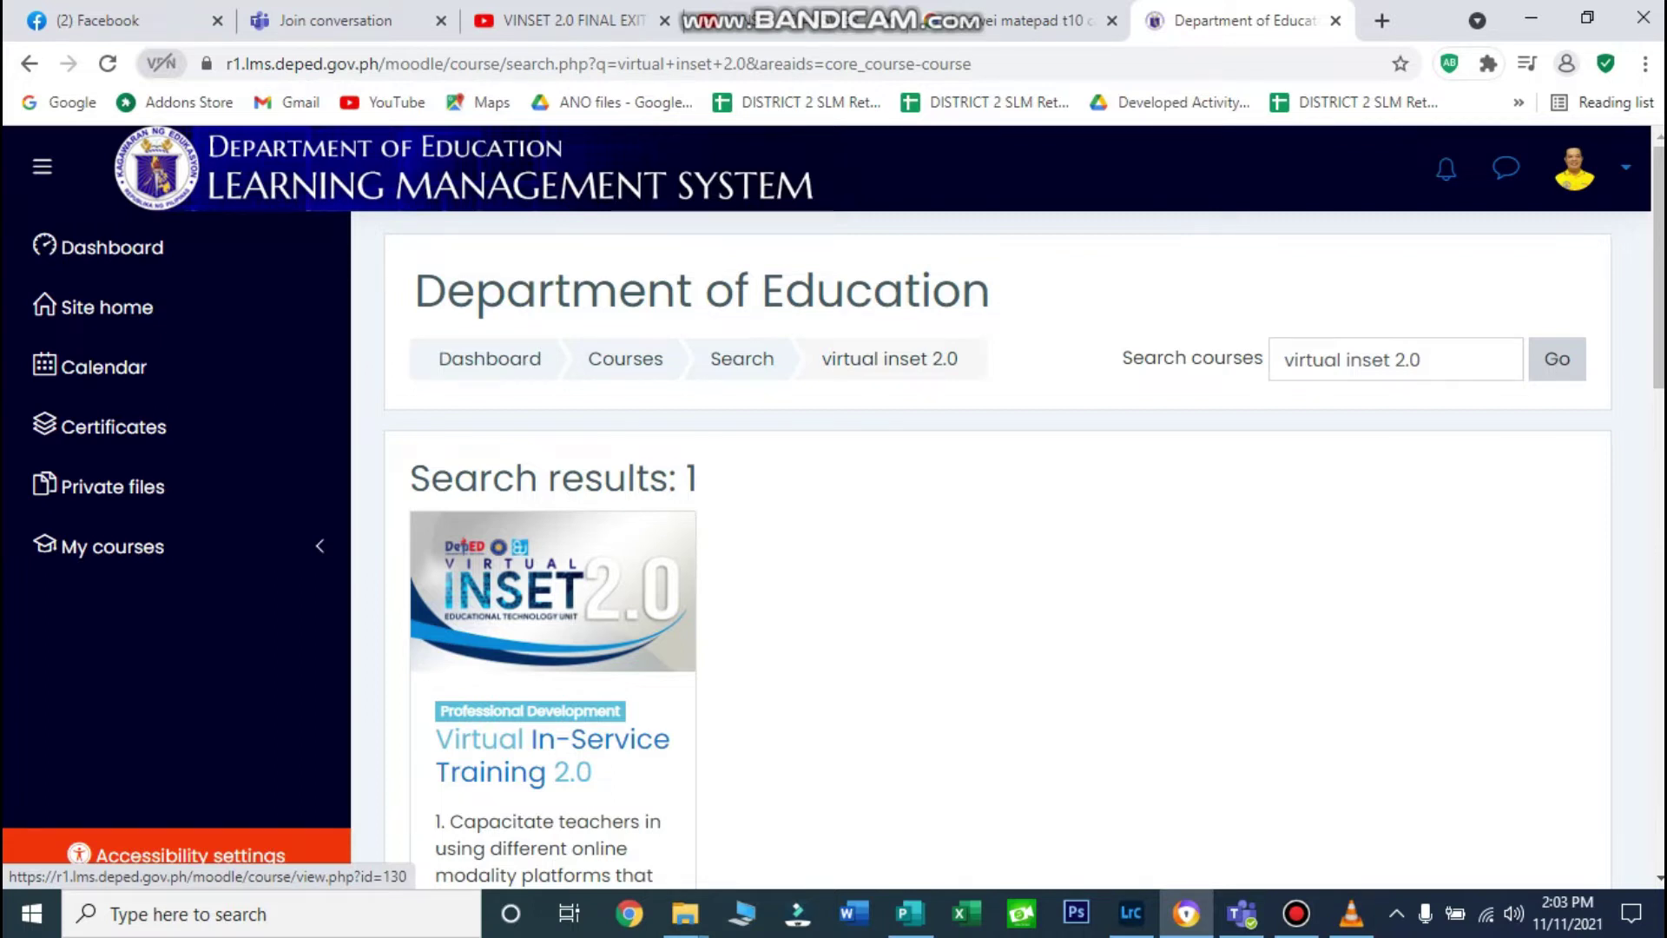
Scroll the search results down to the Virtual In-Service Training 2.0 course listing
scroll(553, 512, "down", 3)
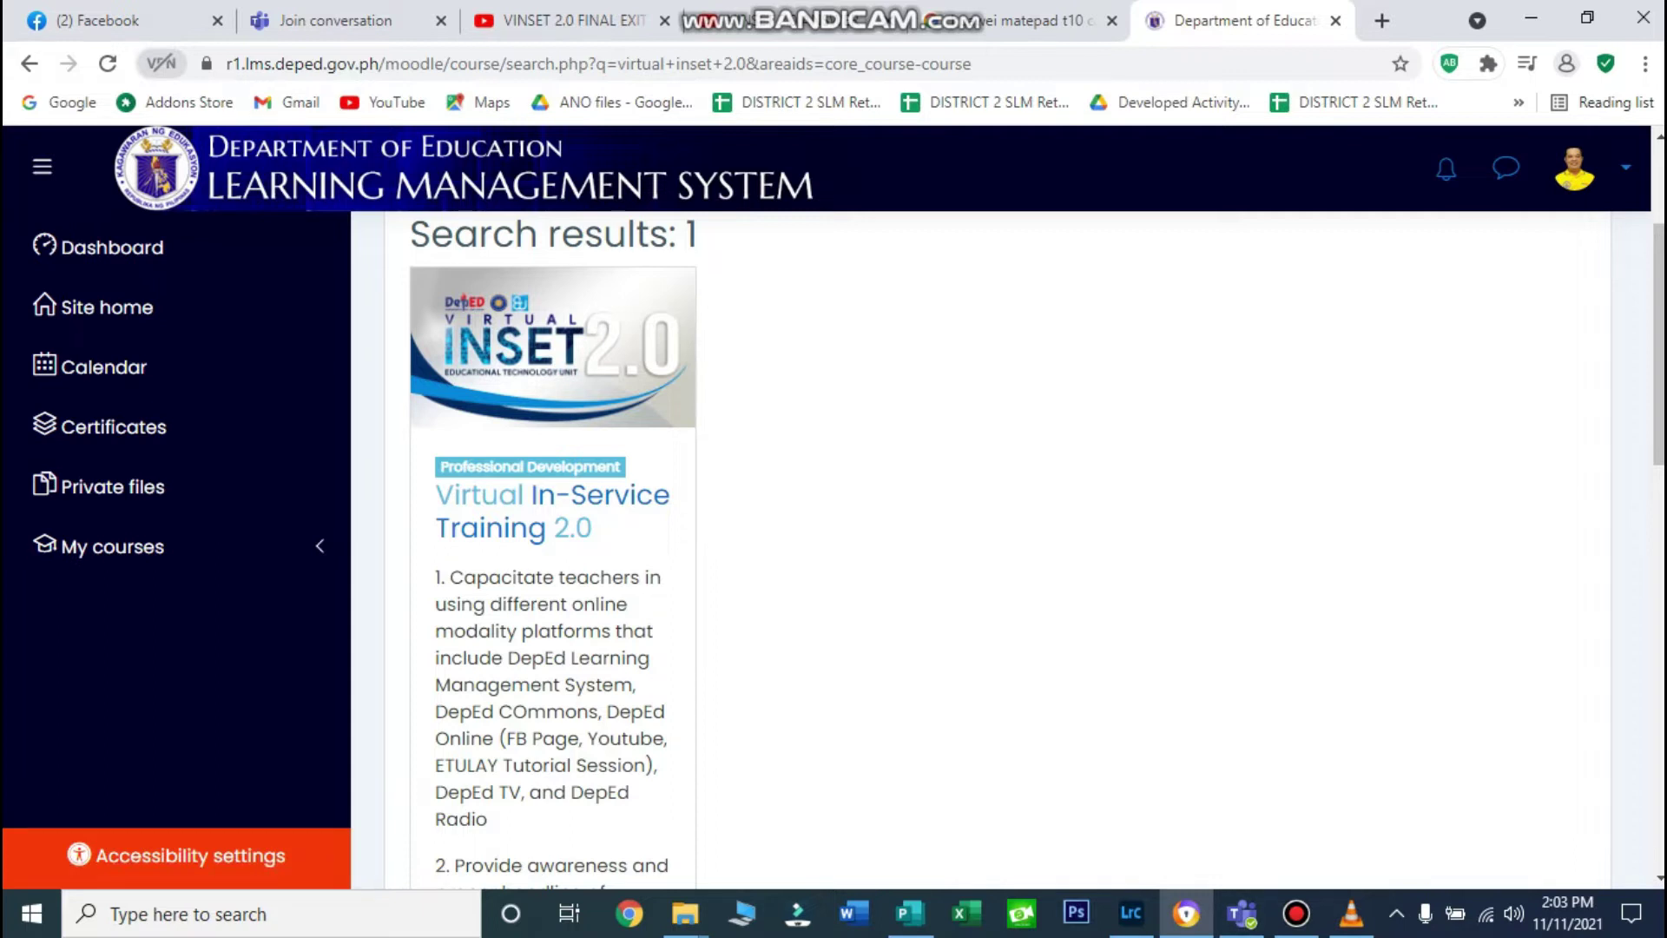
mouse_move(1296, 914)
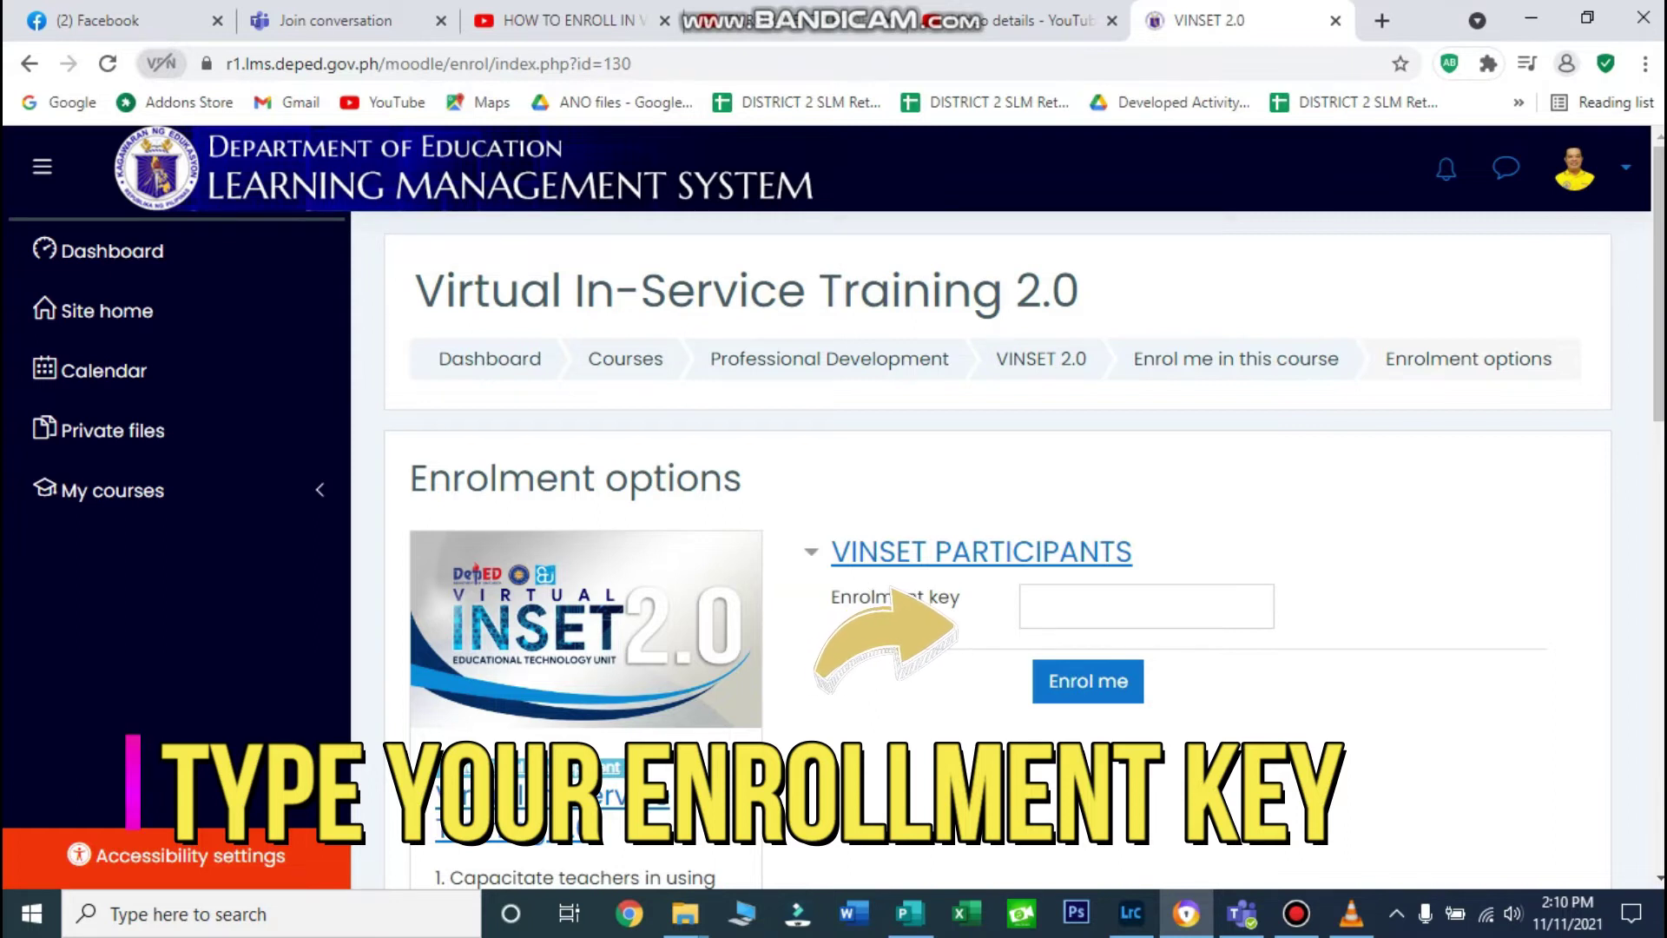
Enter the course enrolment key and enrol in Virtual In-Service Training 2.0
left_click(1146, 605)
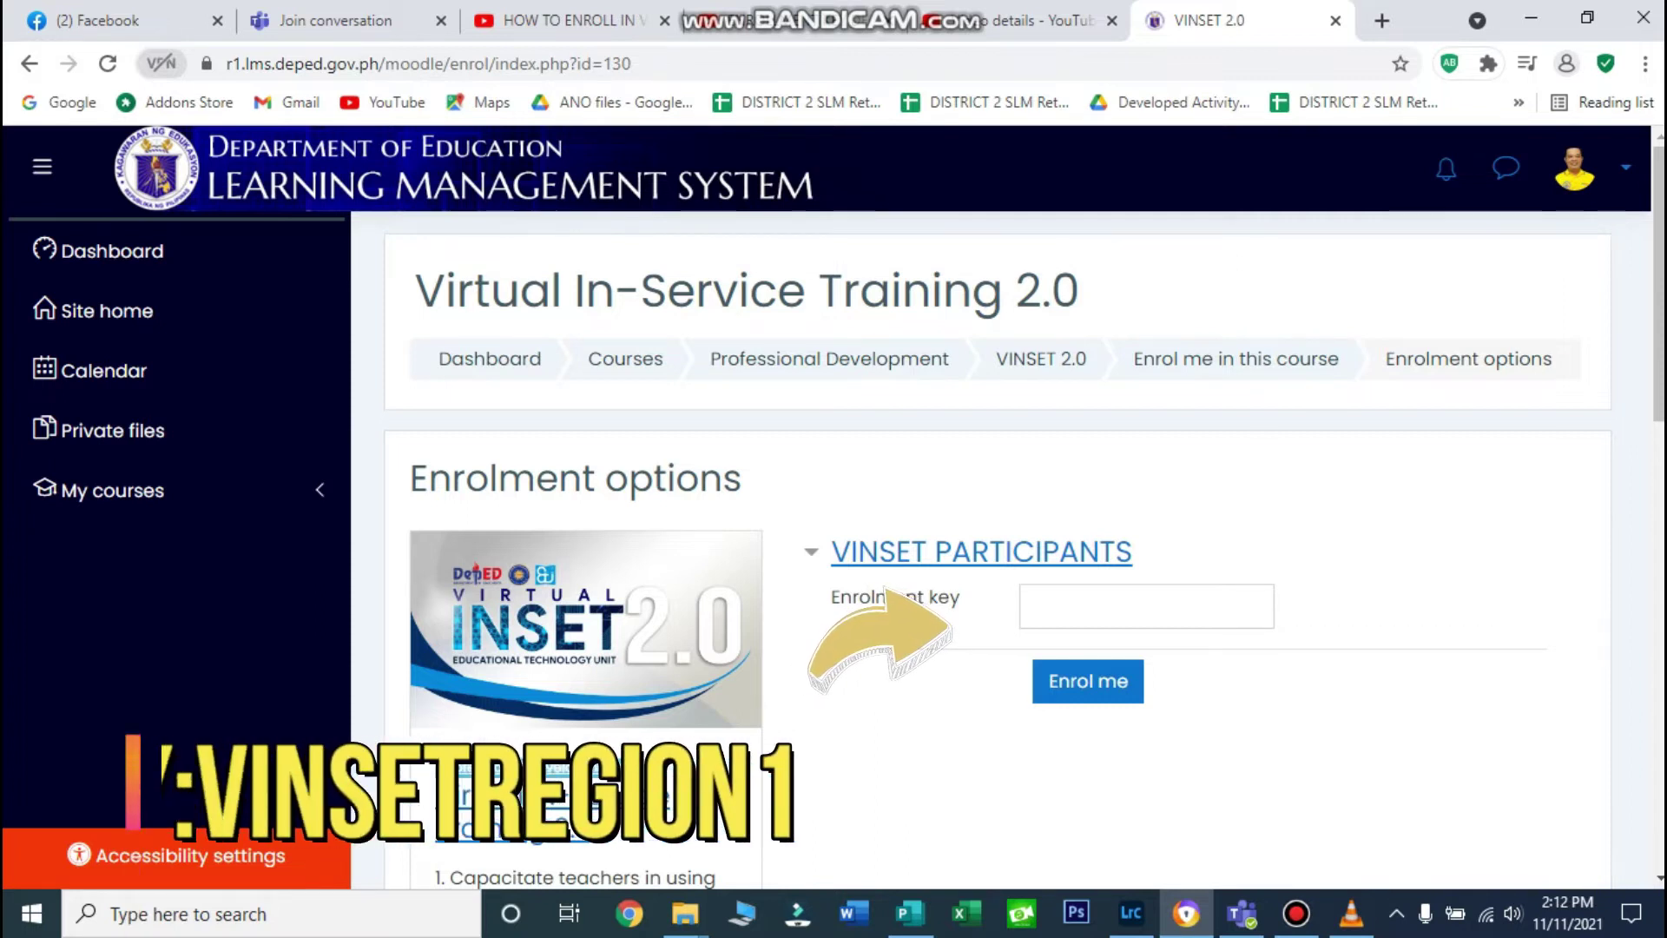
left_click(1147, 606)
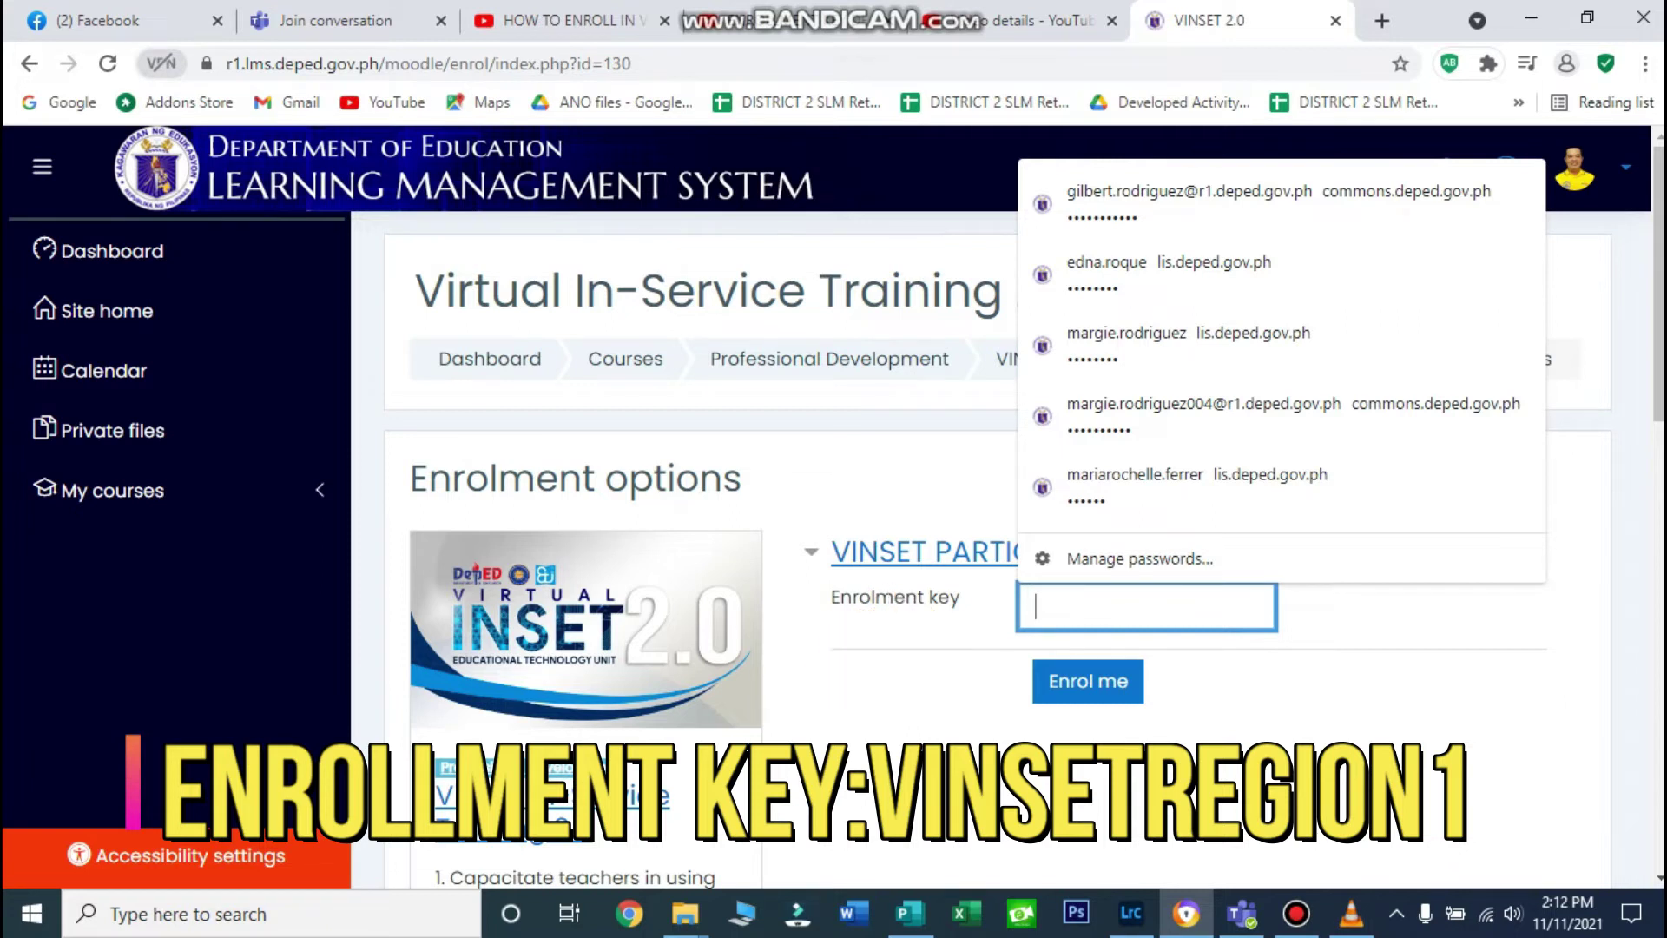
type("V")
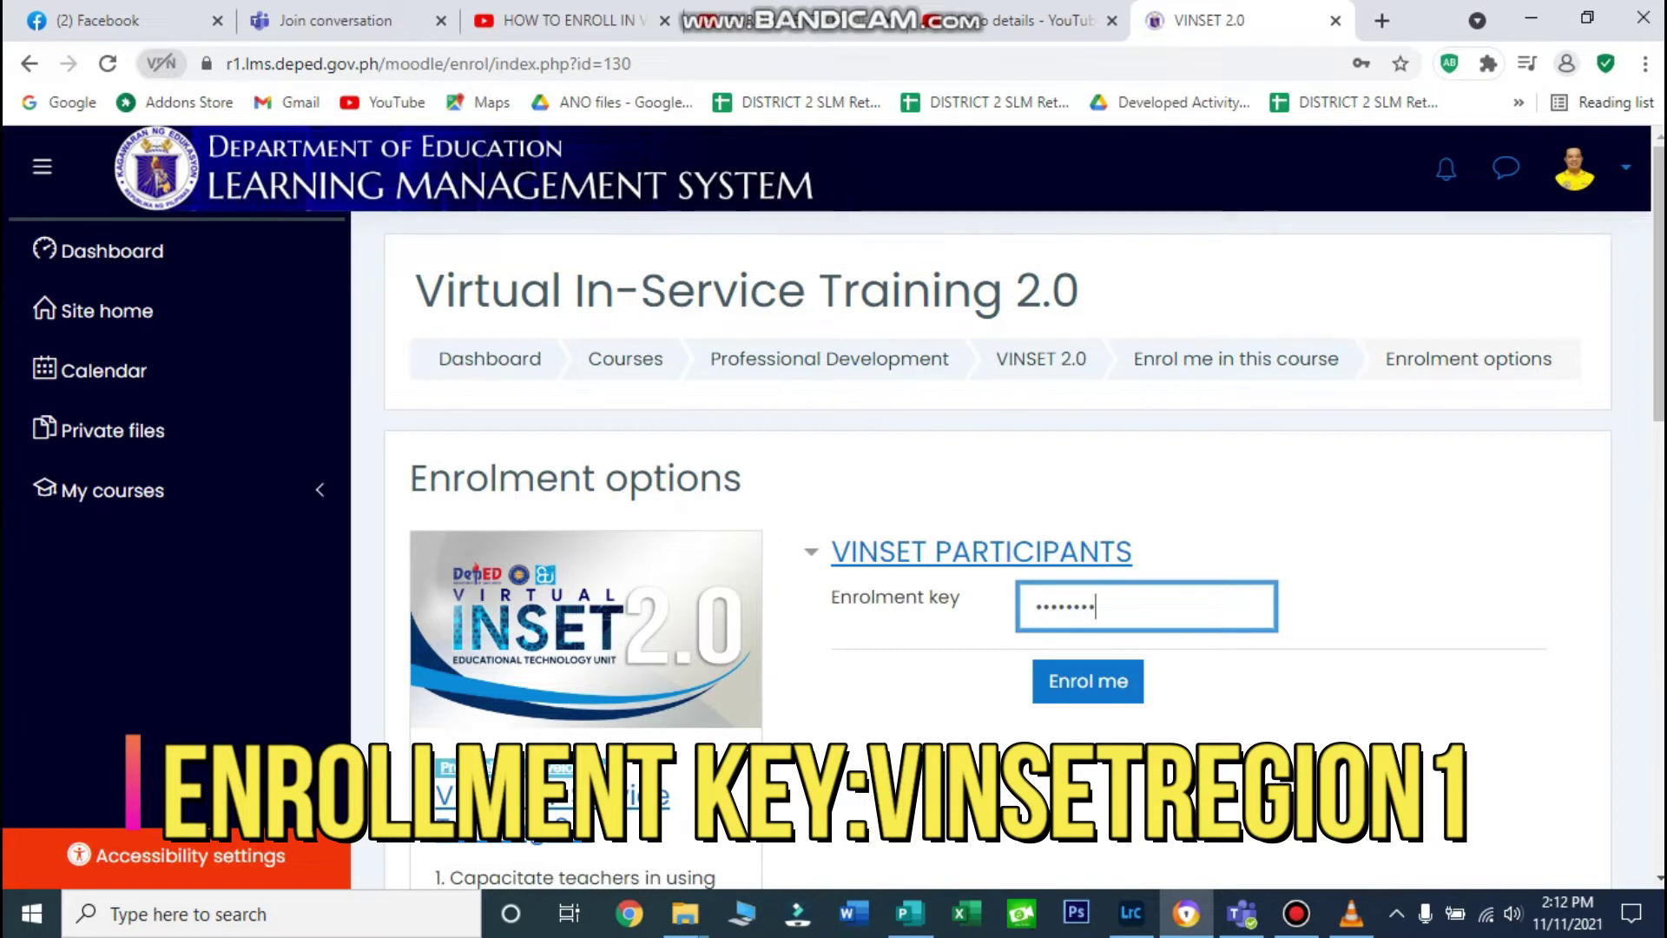
type("G")
type("1")
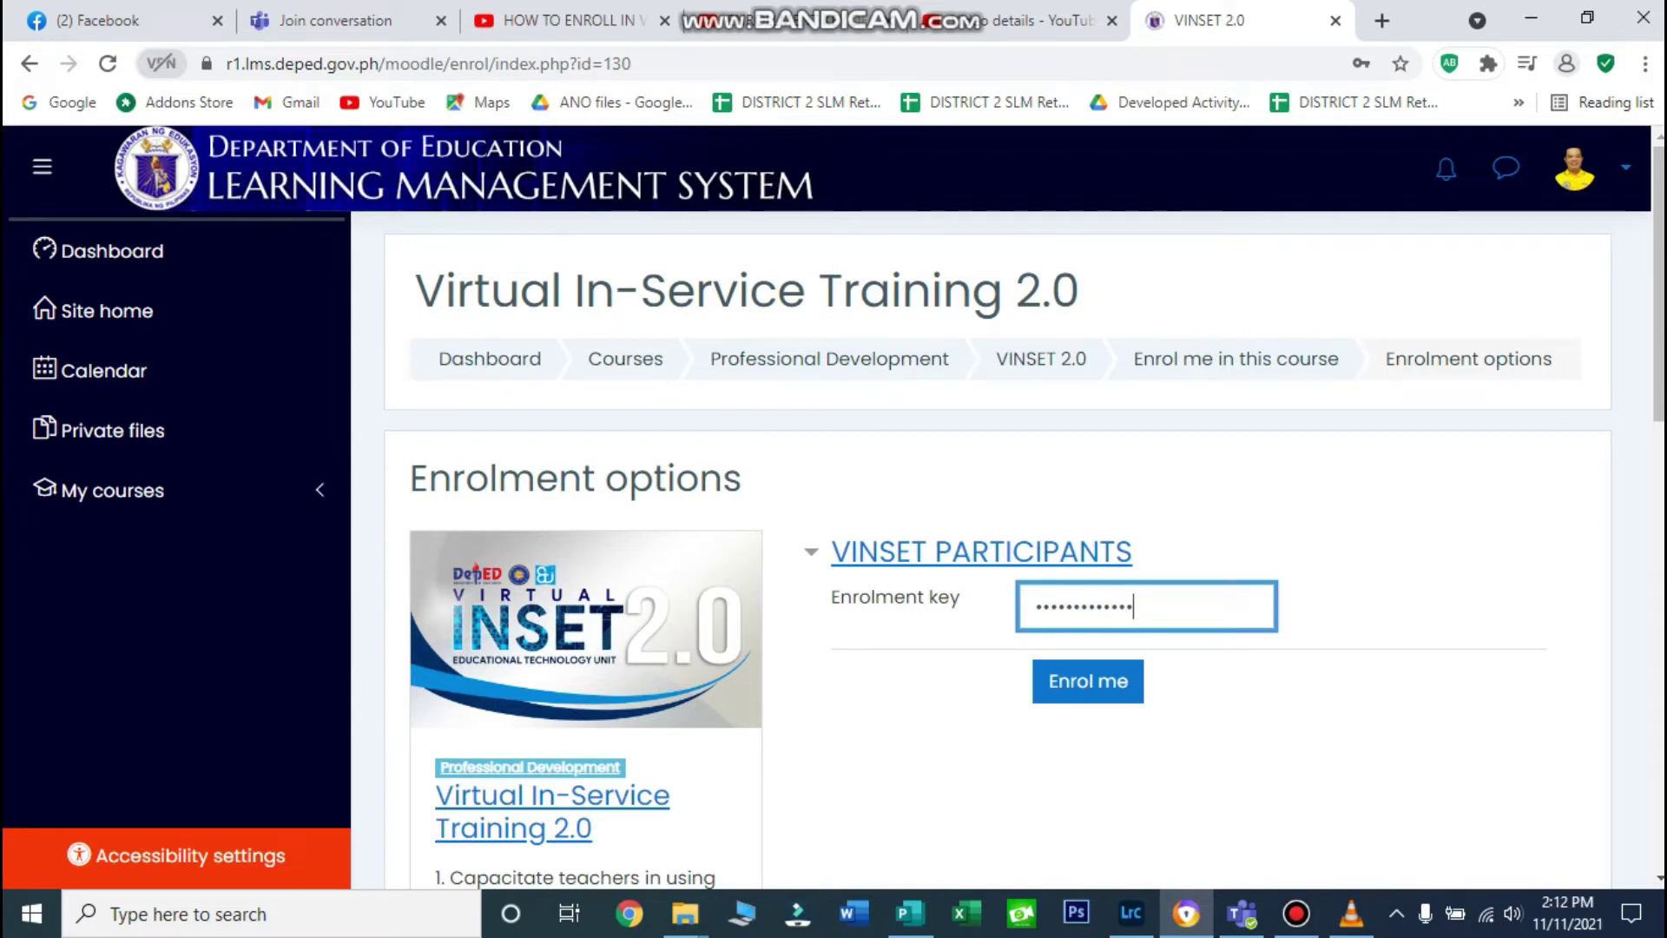
left_click(1088, 682)
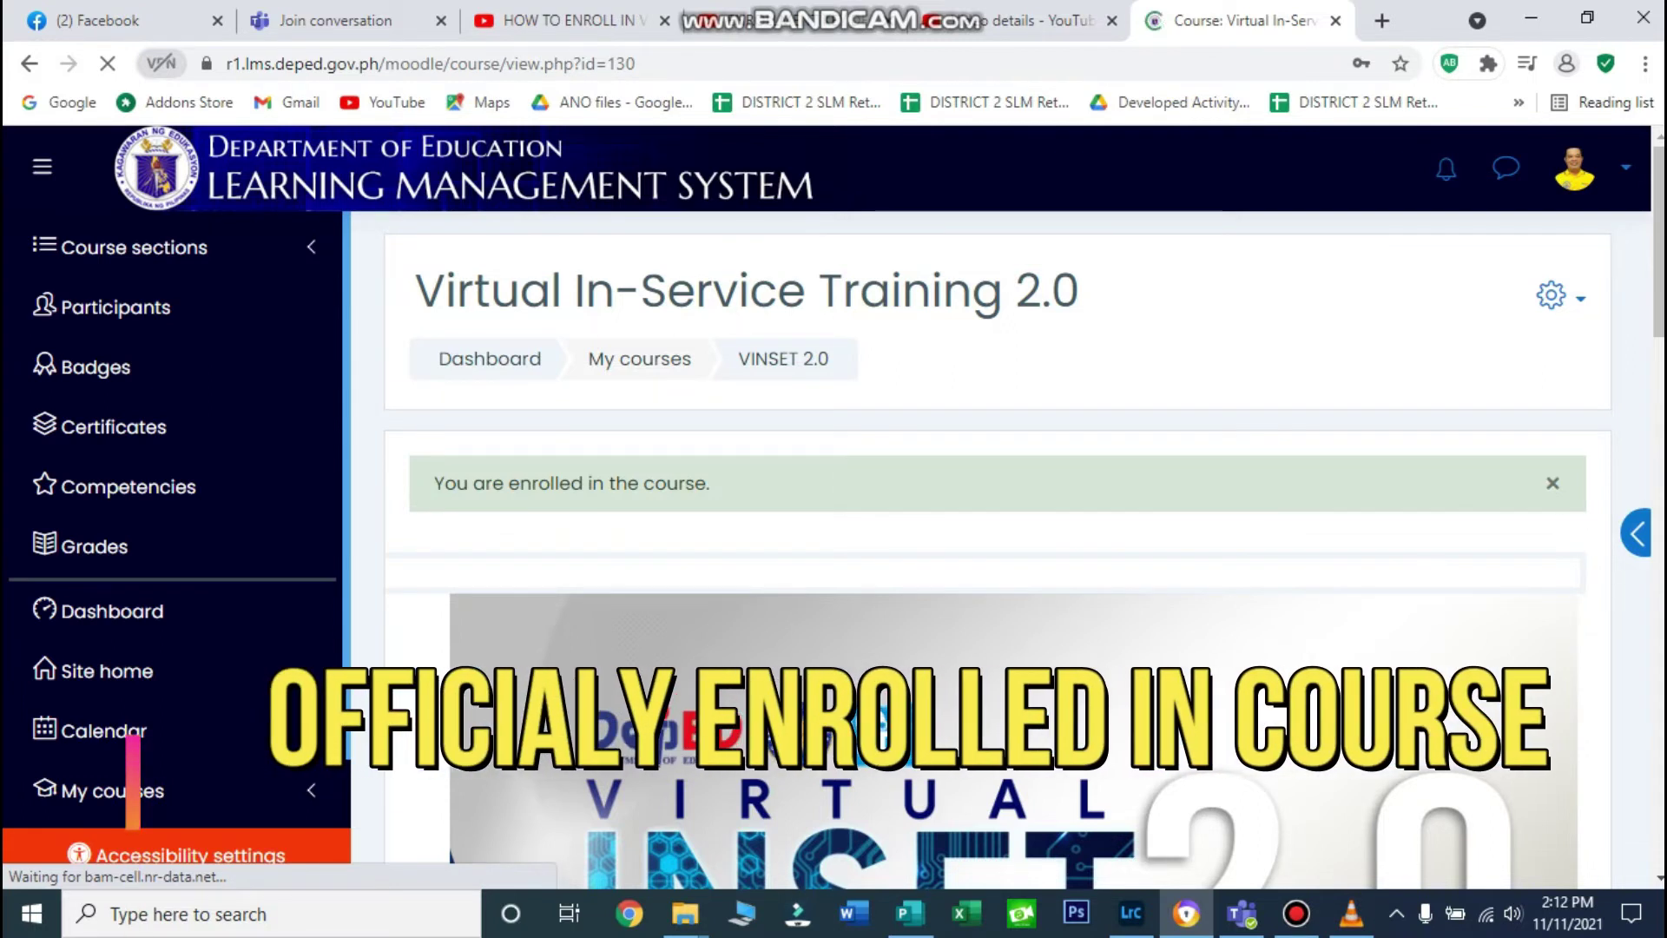
mouse_move(1296, 912)
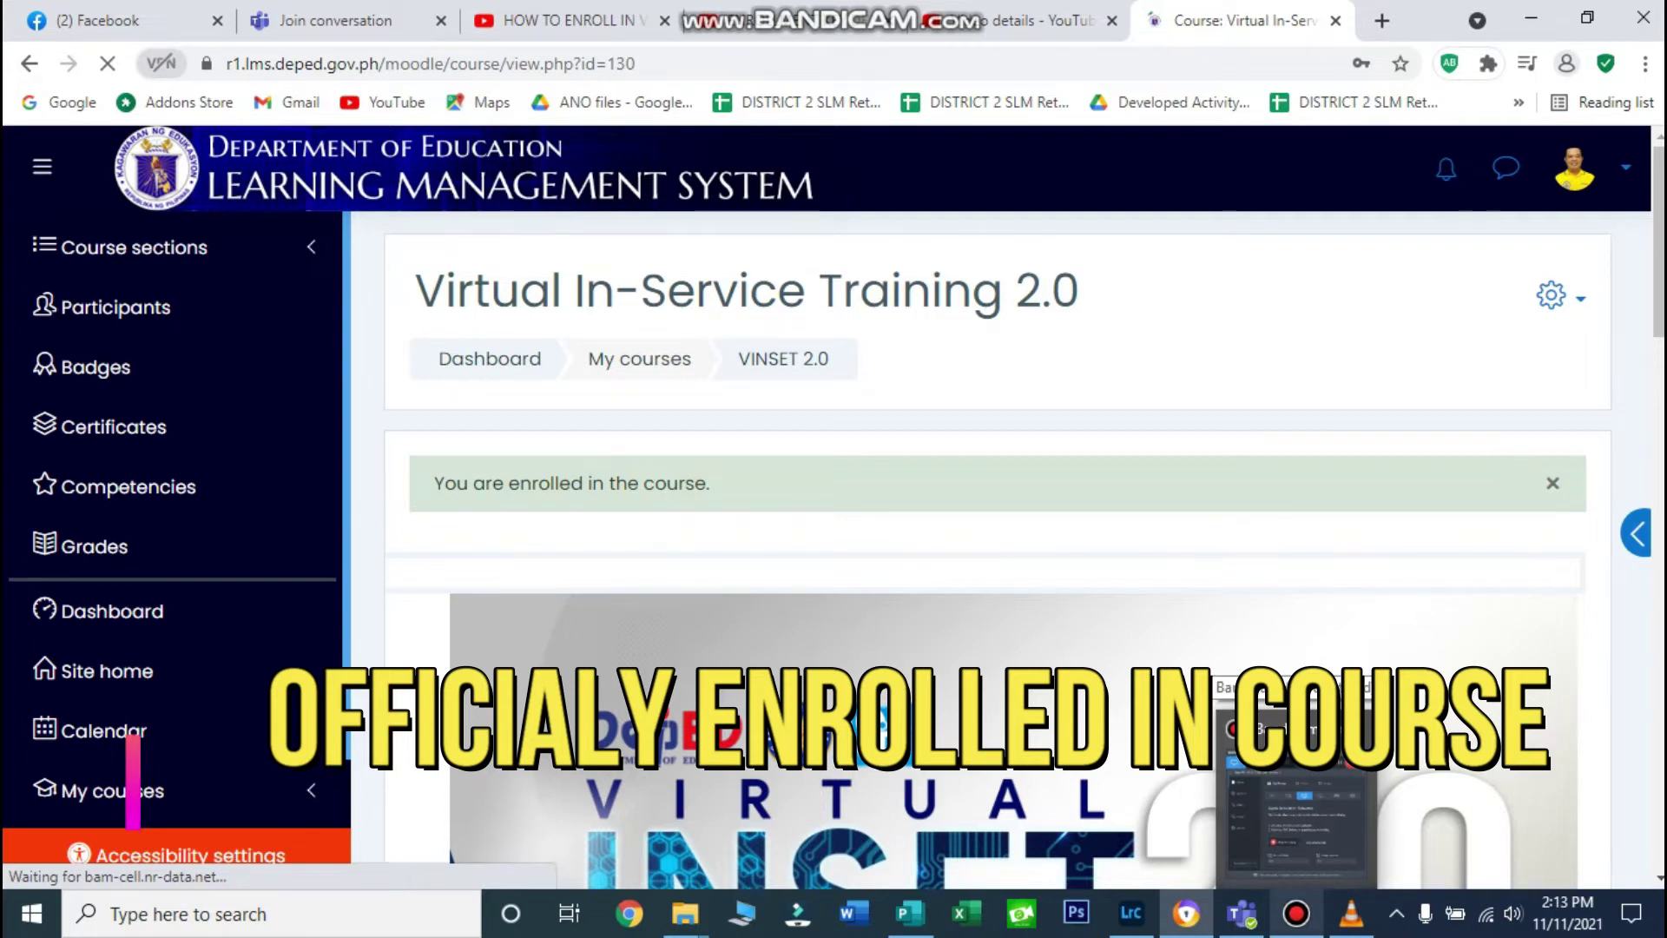
scroll(981, 547, "down", 5)
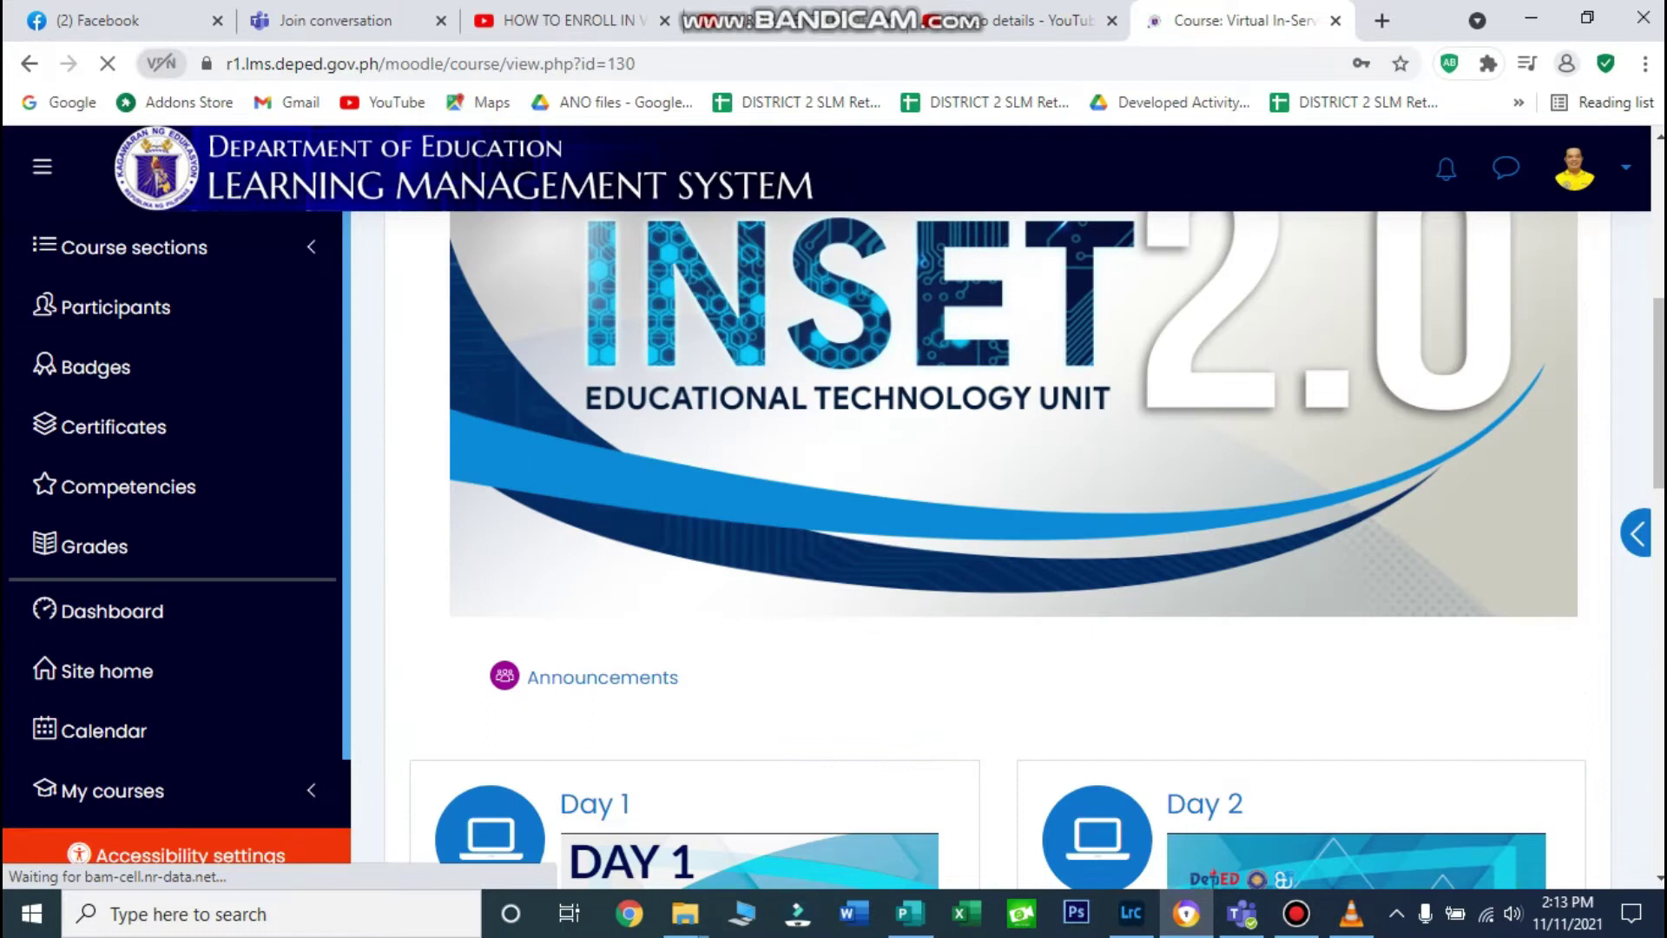
scroll(1006, 547, "down", 1)
scroll(1007, 547, "down", 5)
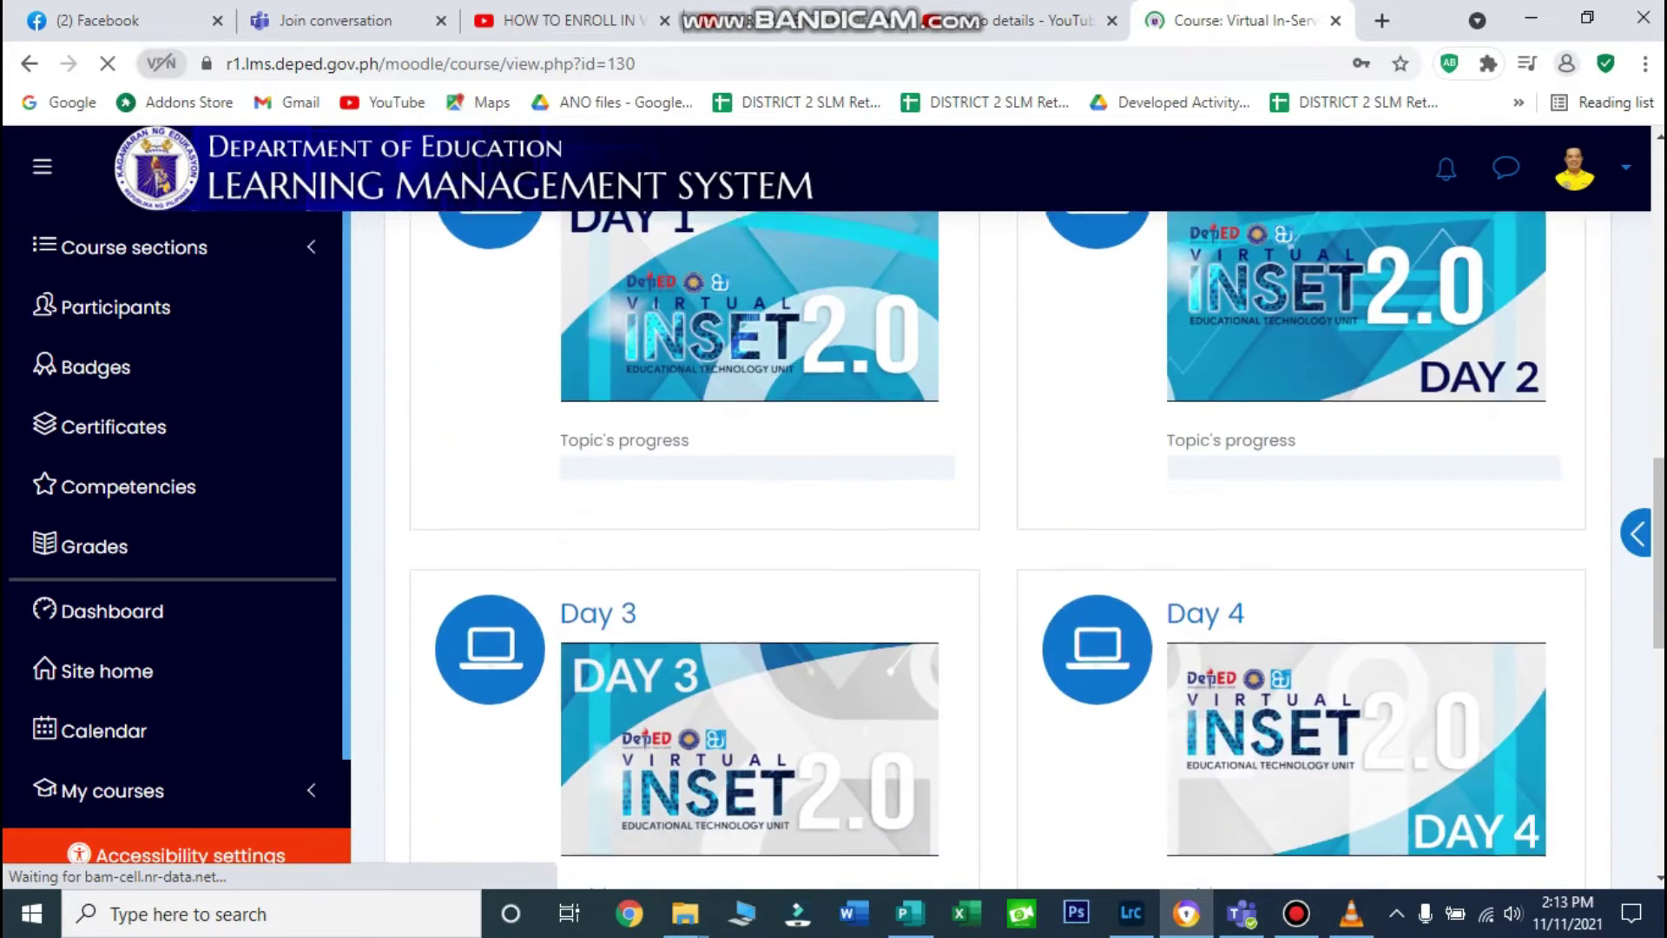
scroll(1007, 547, "down", 4)
scroll(1007, 547, "down", 3)
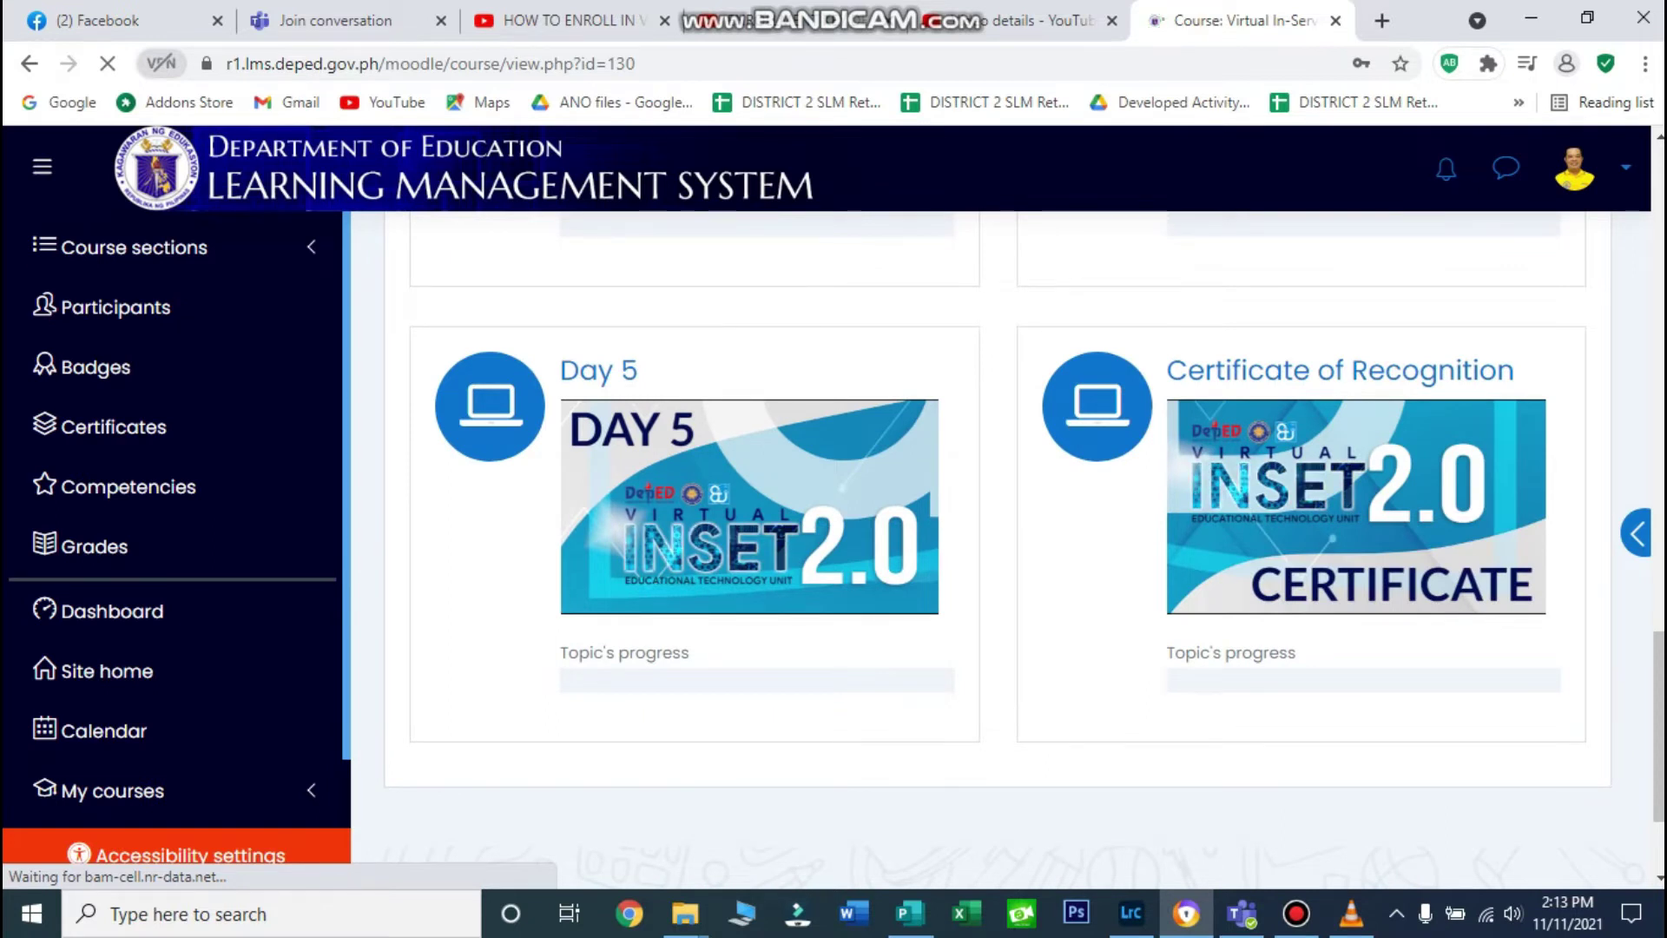
scroll(1007, 548, "up", 1)
scroll(1007, 547, "up", 8)
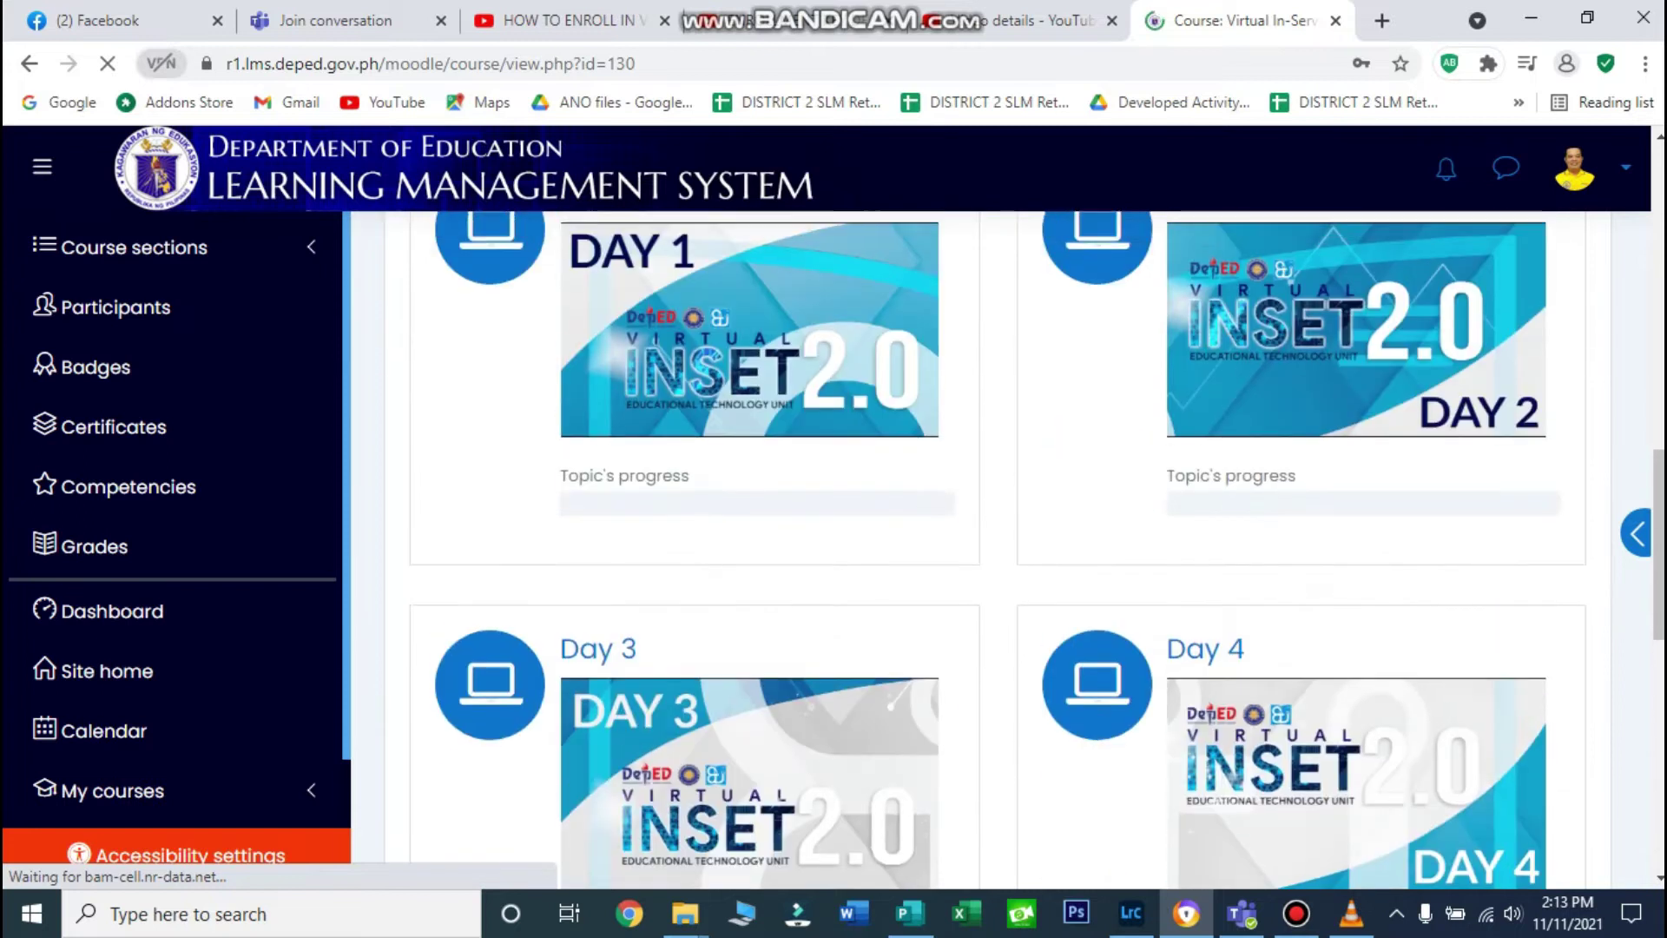
scroll(1007, 547, "up", 1)
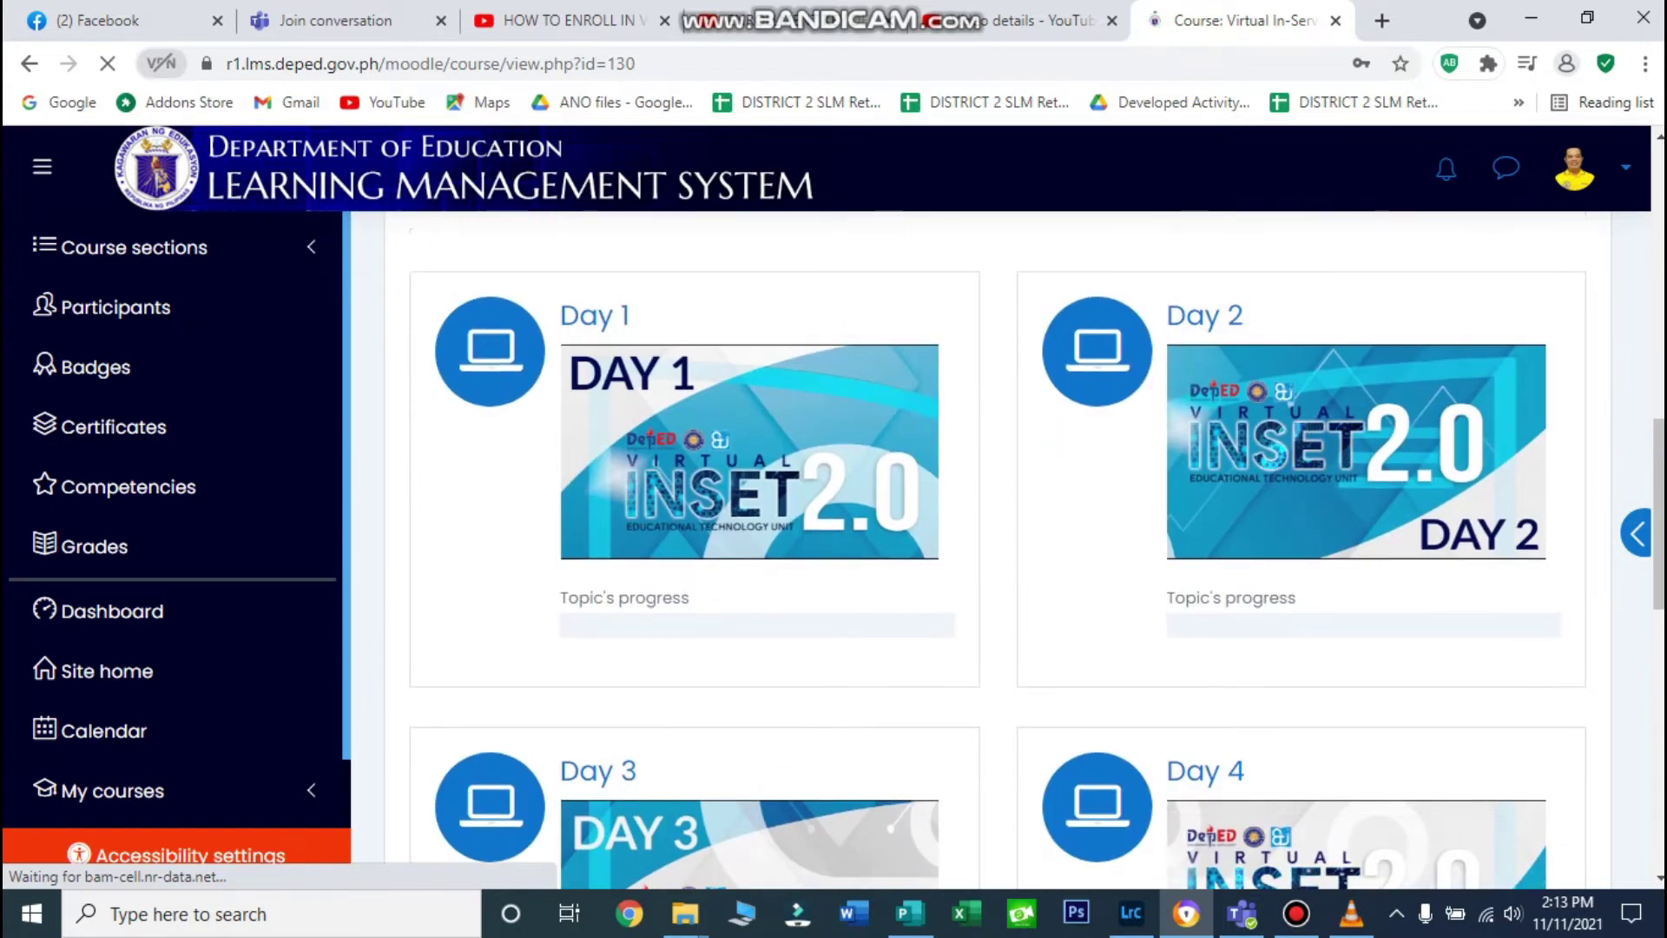
scroll(1008, 547, "down", 8)
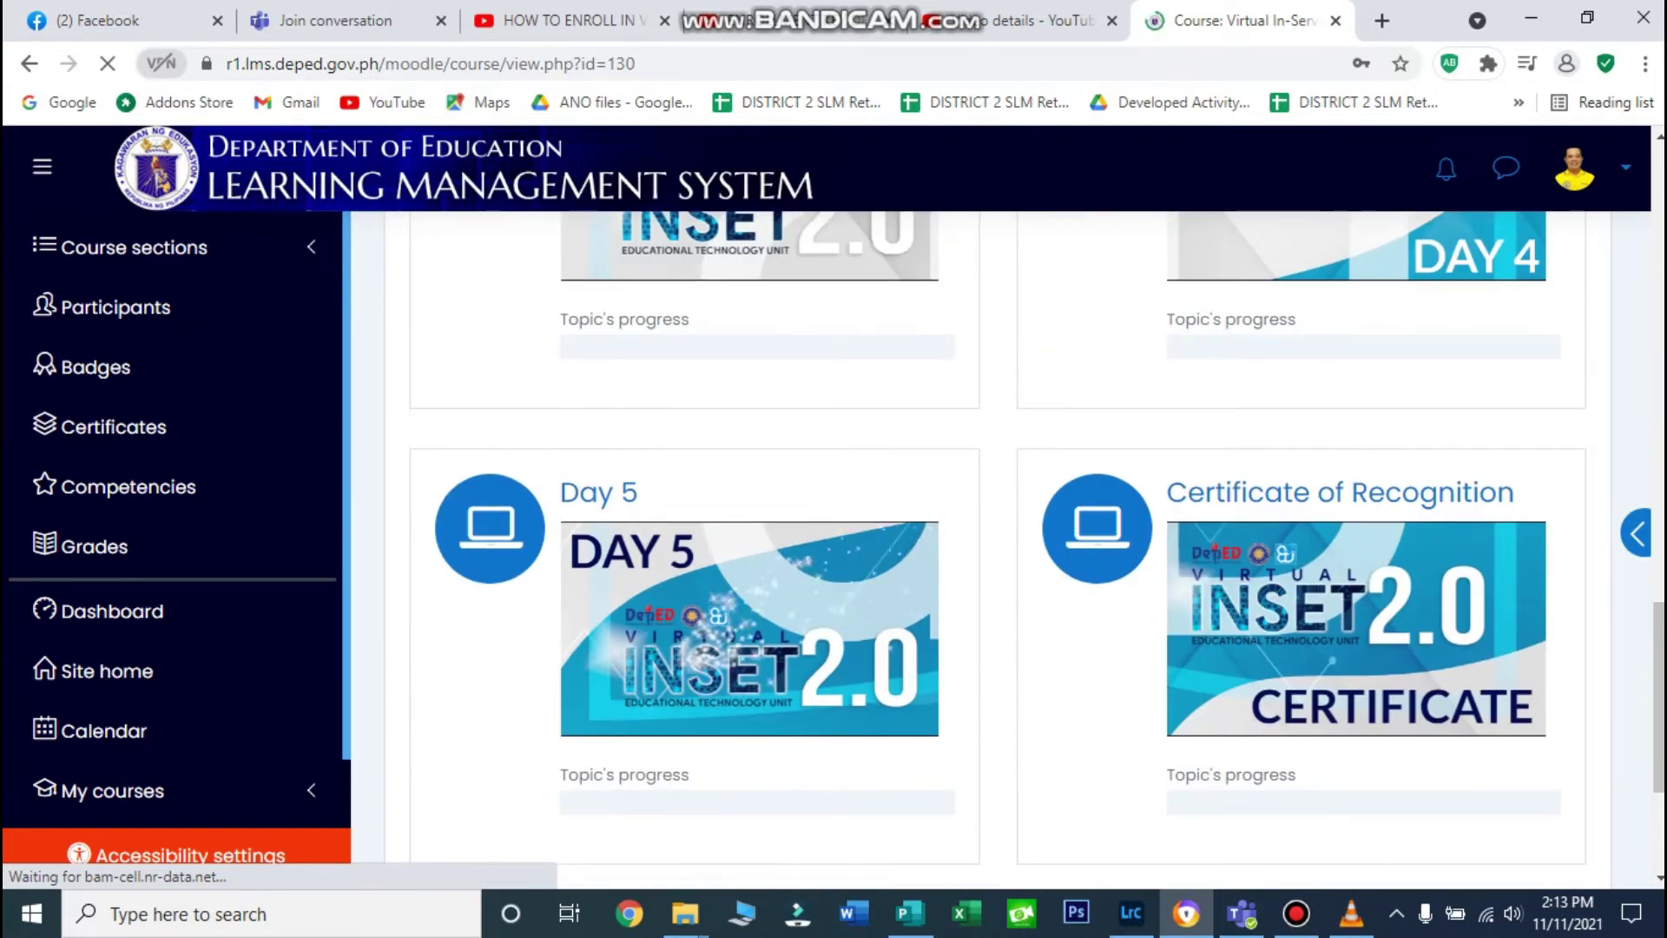
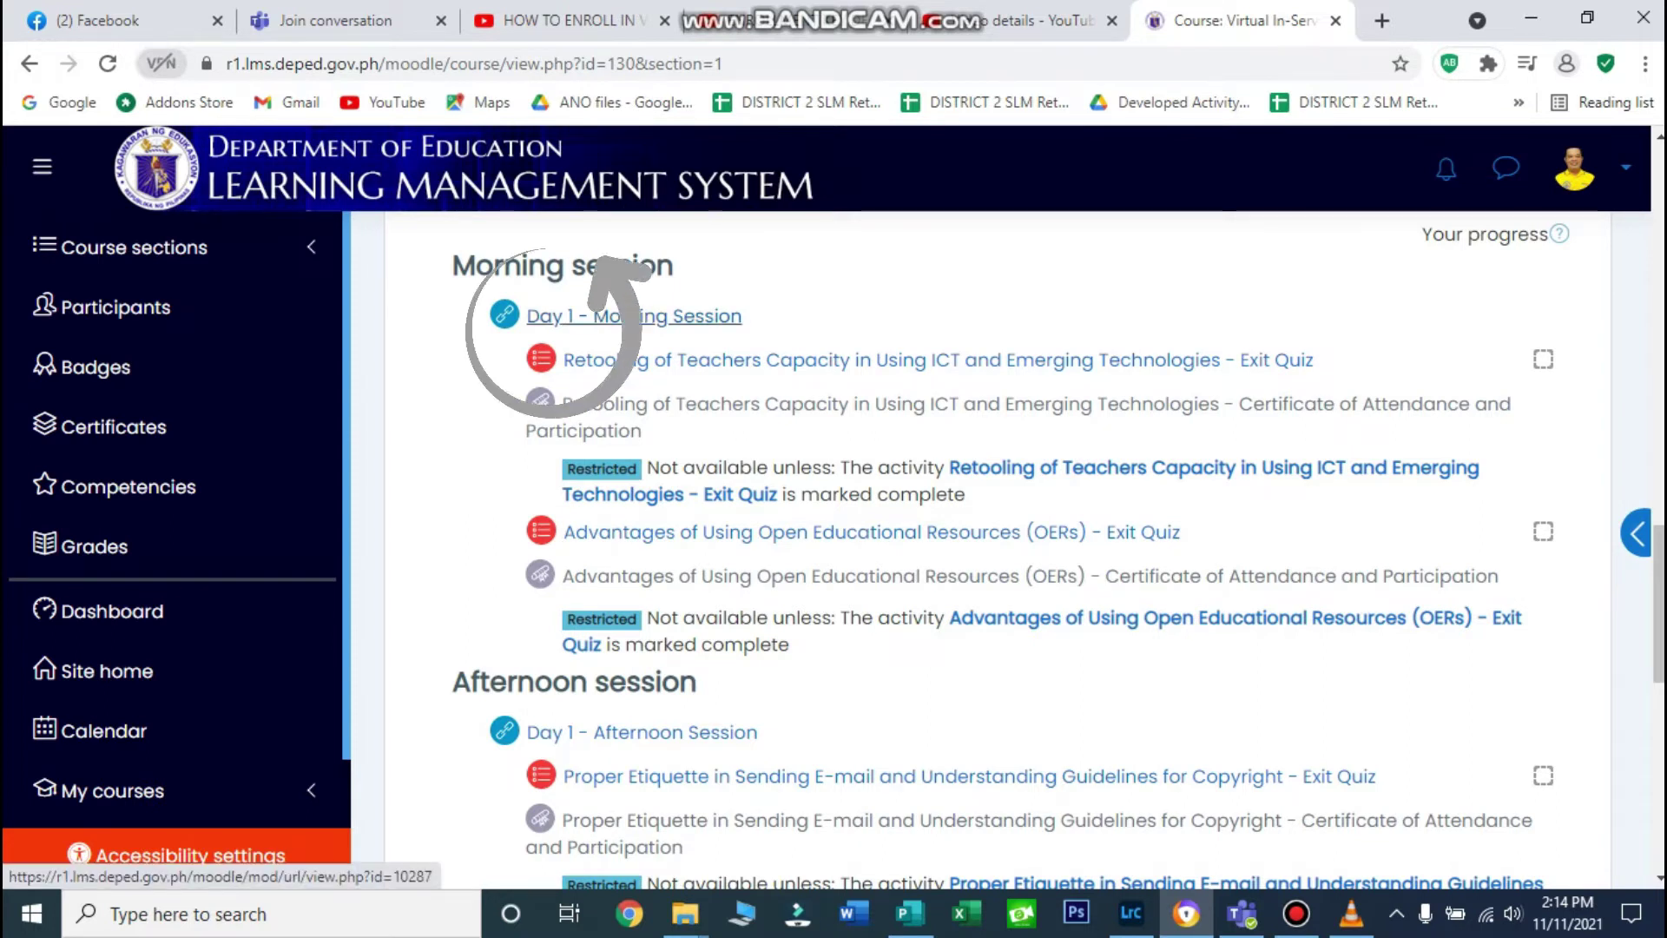
Go from the Day 1 - Morning Session activity to the ICT and Emerging Technologies Exit Quiz
left_click(634, 316)
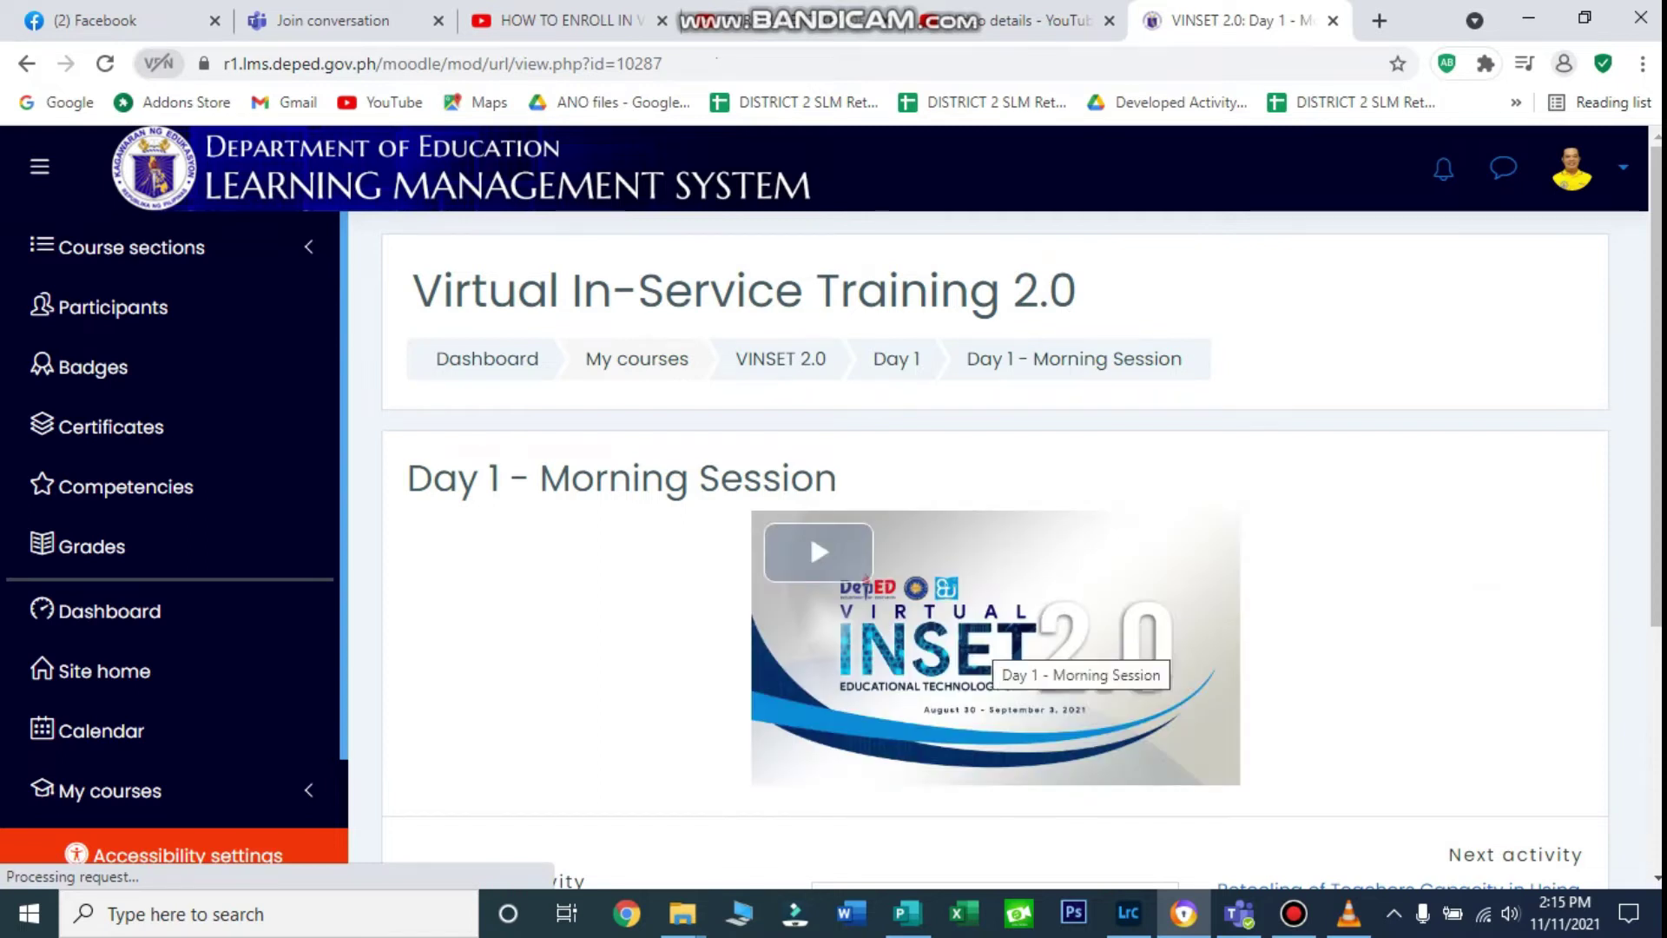
scroll(995, 660, "down", 2)
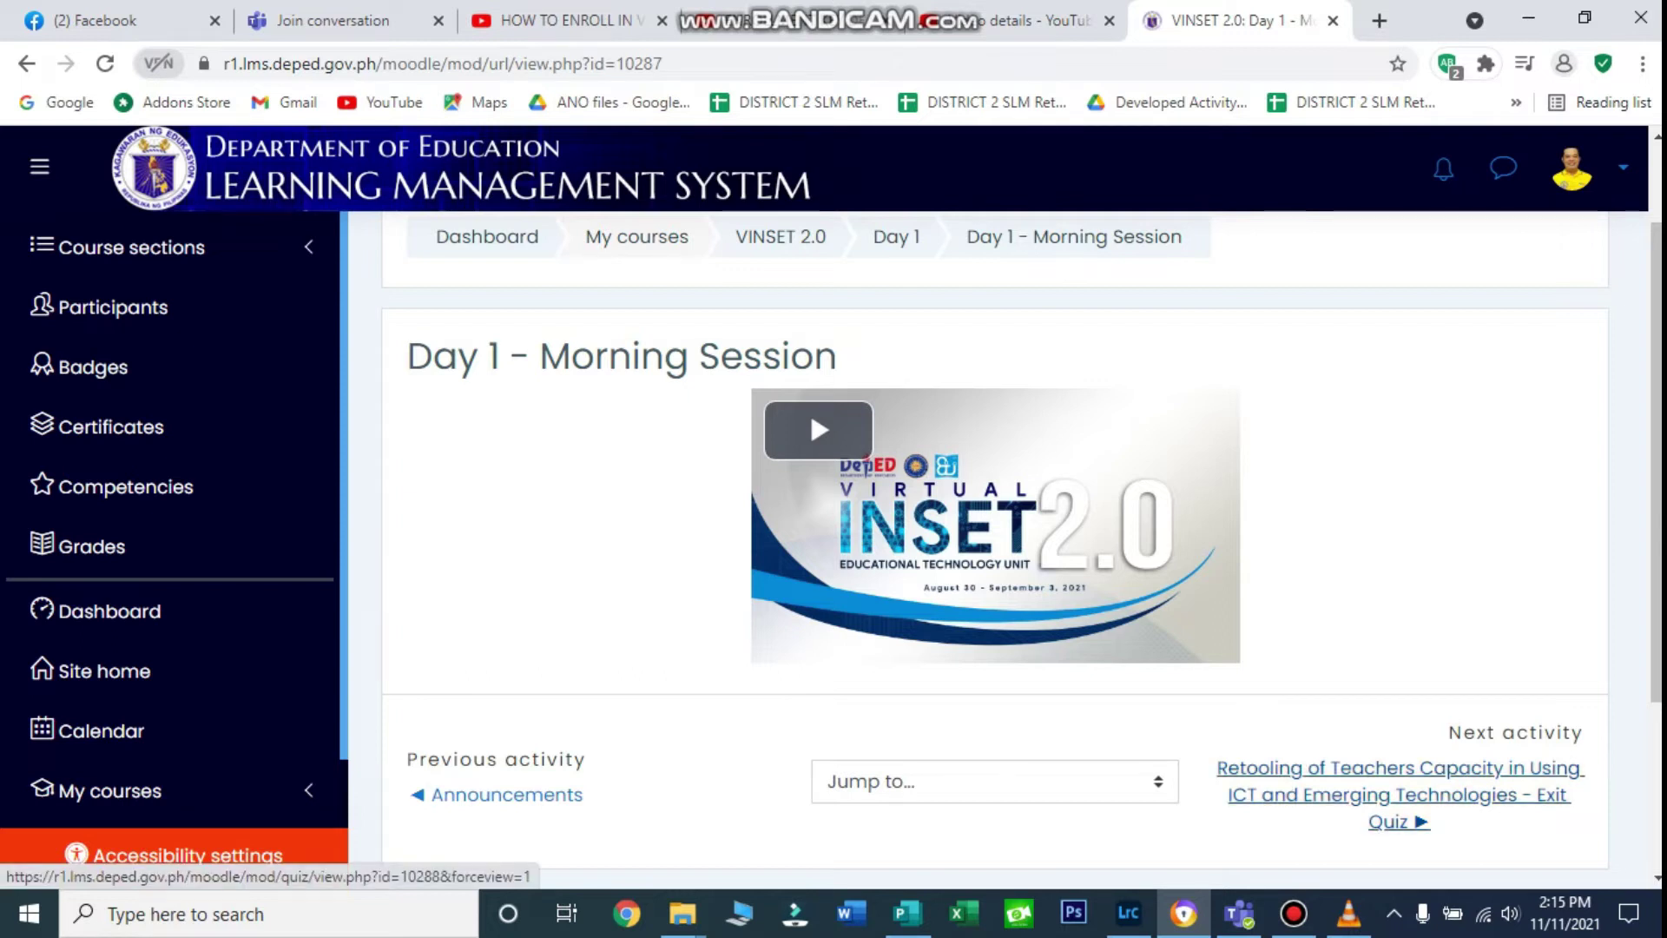
left_click(1398, 782)
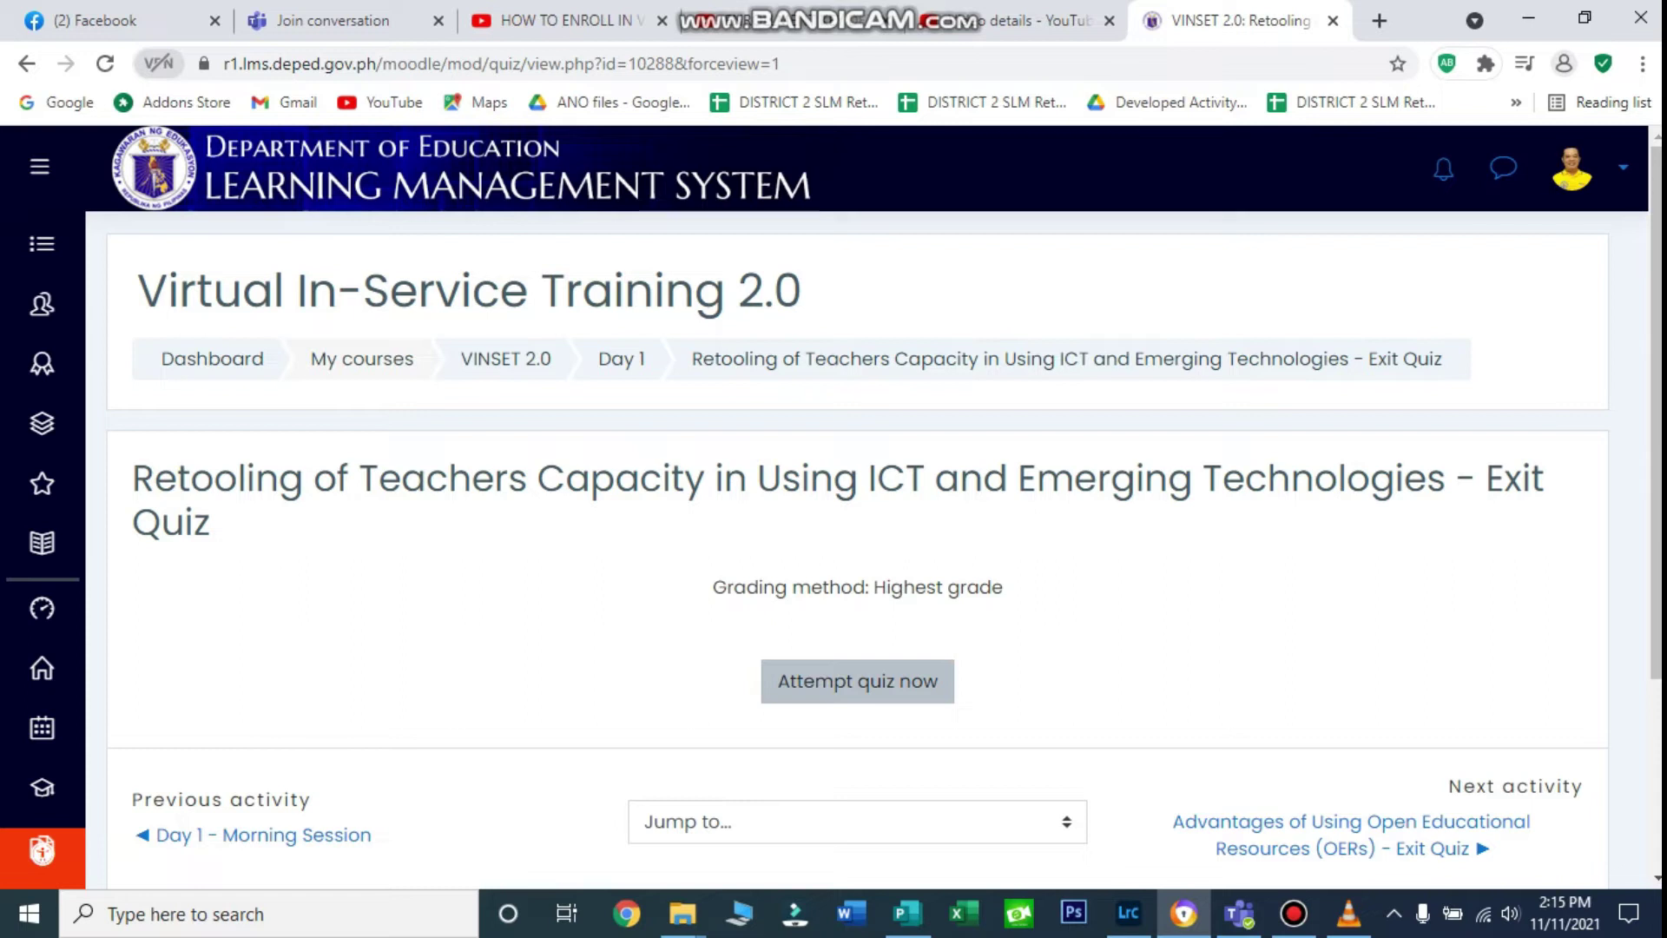
Start a new attempt of the ICT and Emerging Technologies exit quiz
left_click(857, 681)
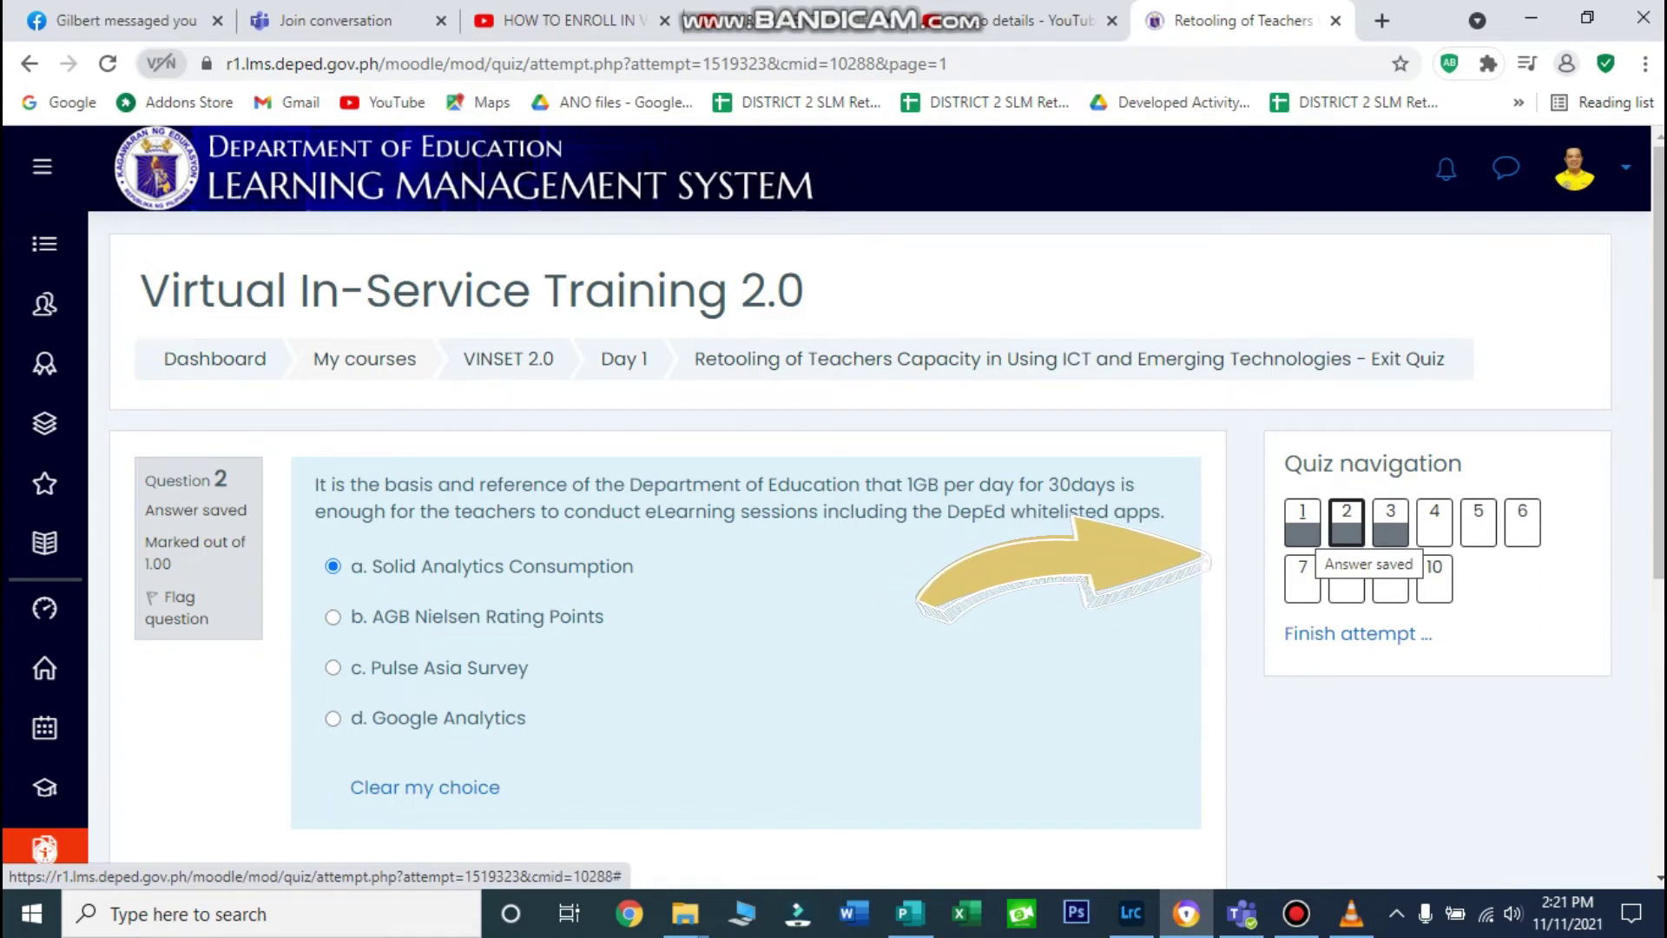
Answer question 4 with True and question 5 with option d
left_click(1303, 521)
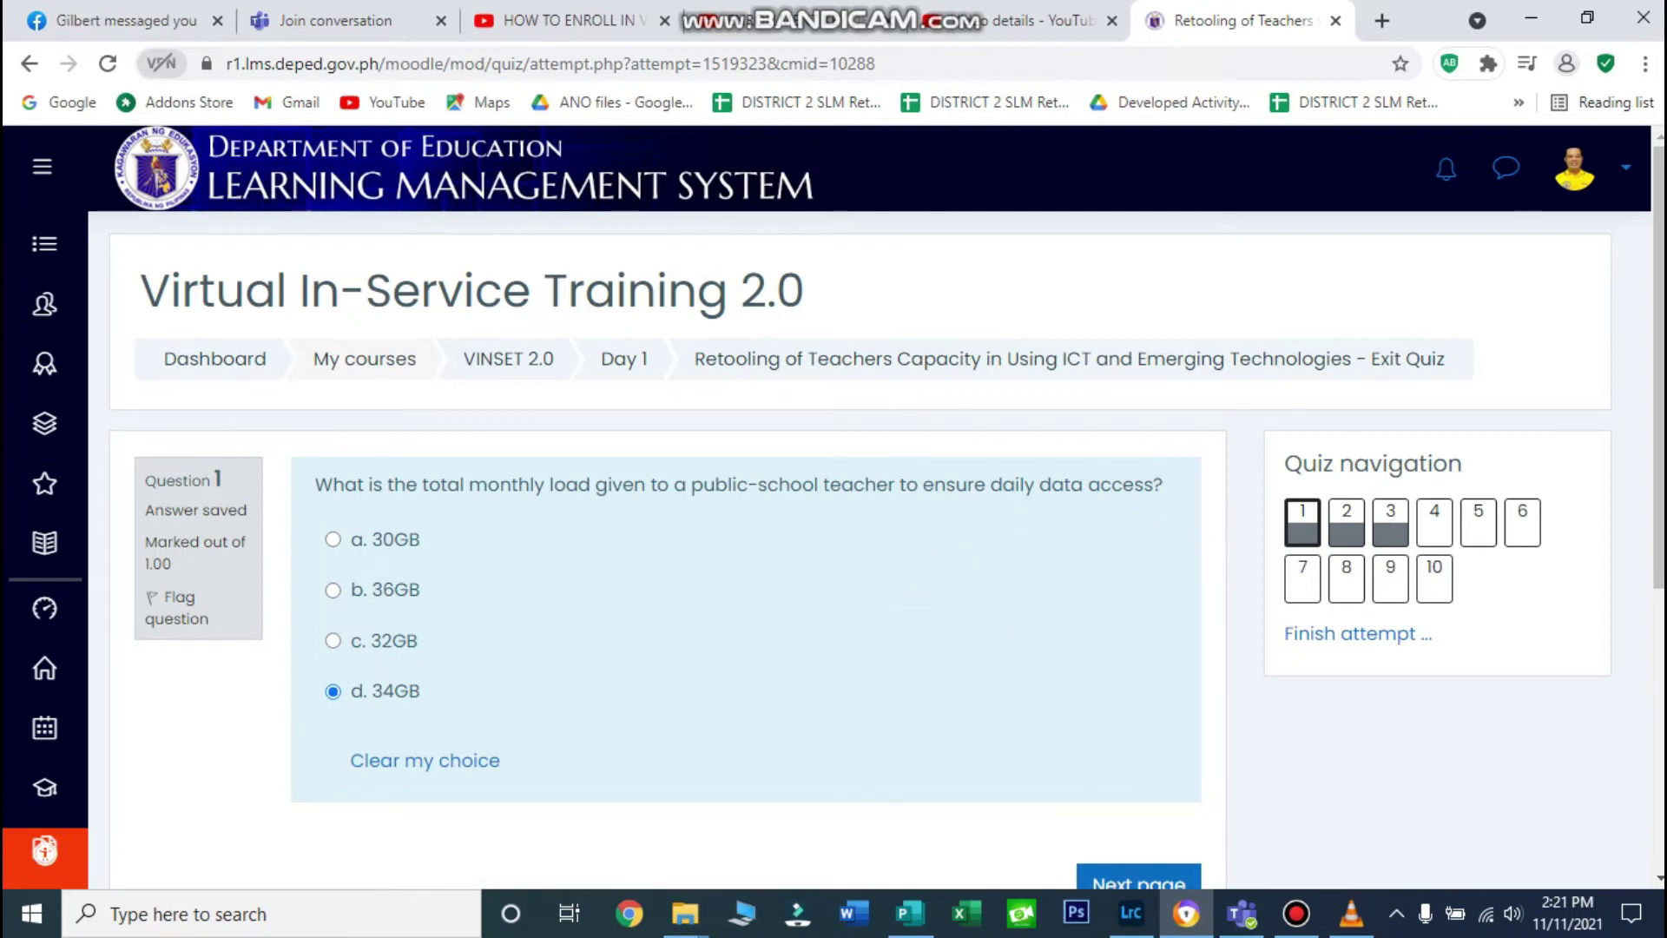
left_click(1435, 521)
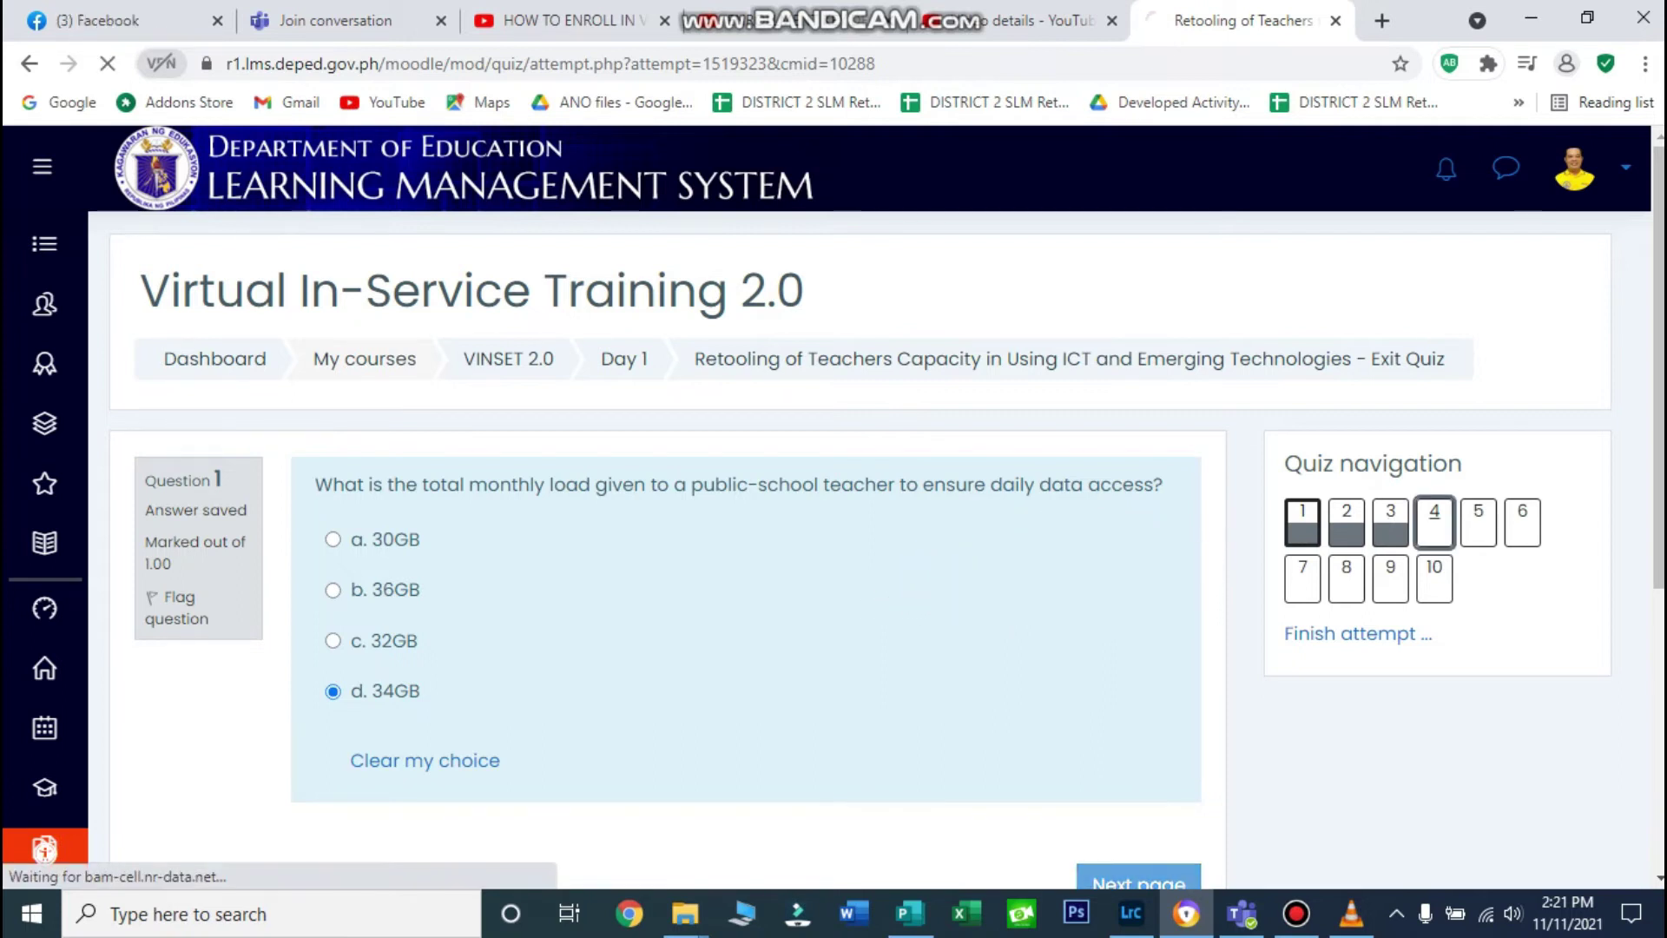
left_click(328, 622)
left_click(1139, 790)
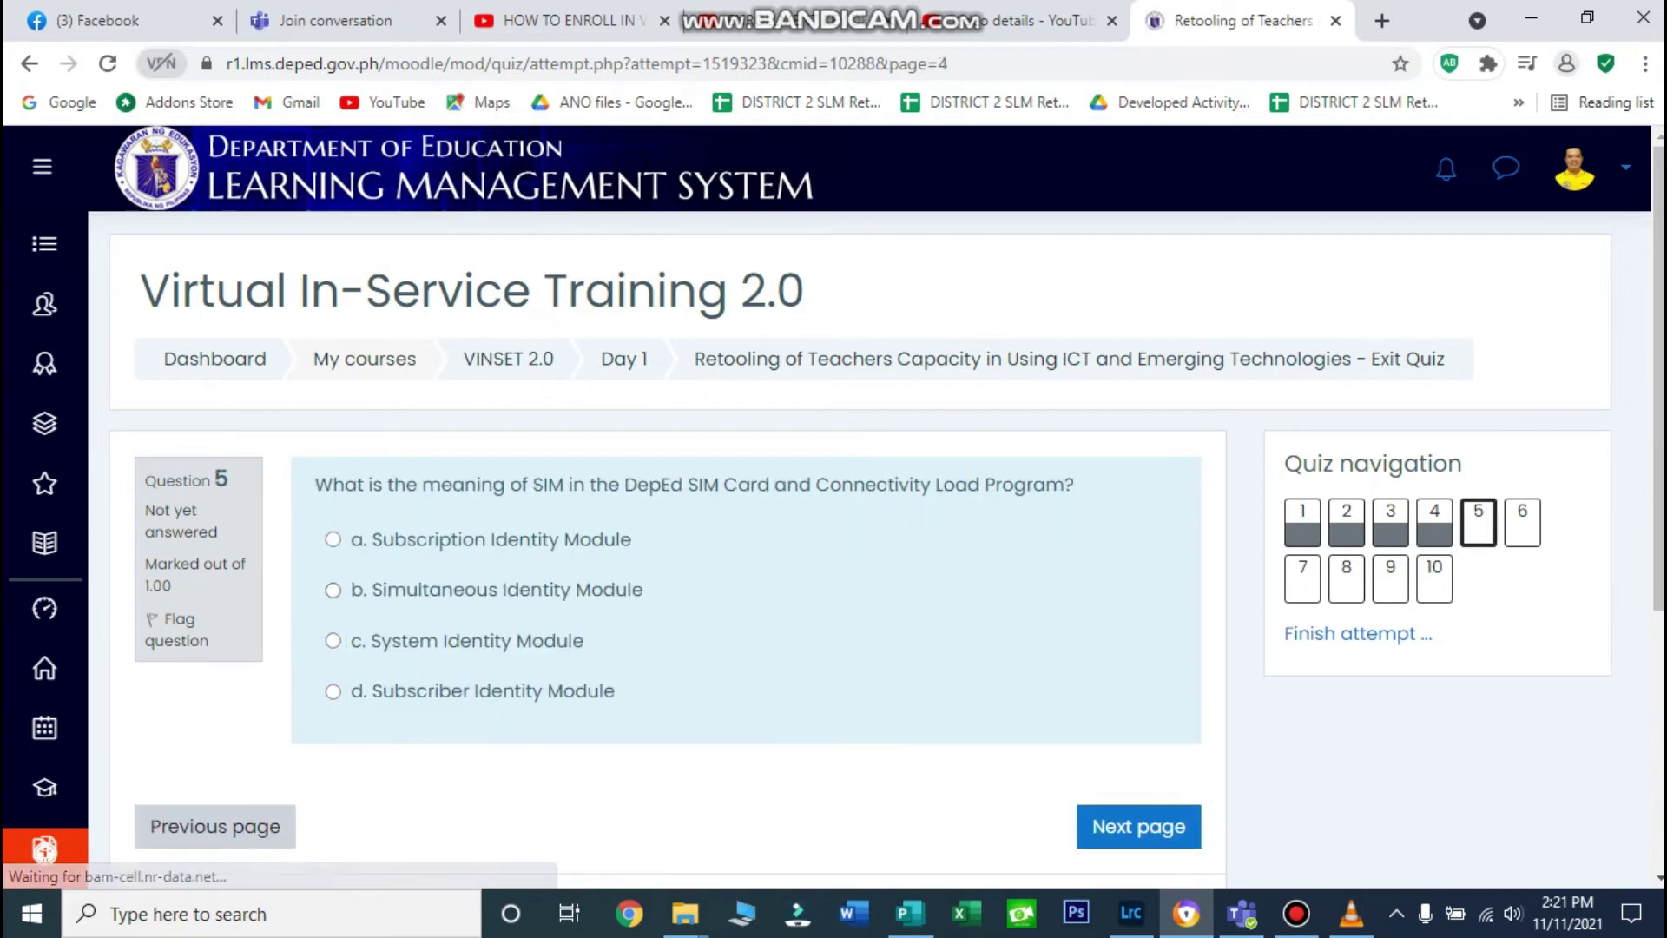
left_click(332, 691)
left_click(1139, 878)
Tick options a, c, d and DepEd Radio for question 6
left_click(333, 617)
left_click(333, 668)
left_click(333, 717)
left_click(333, 566)
left_click(1138, 853)
Choose All of the above for question 7 and True for question 8
left_click(332, 743)
scroll(746, 607, "down", 1)
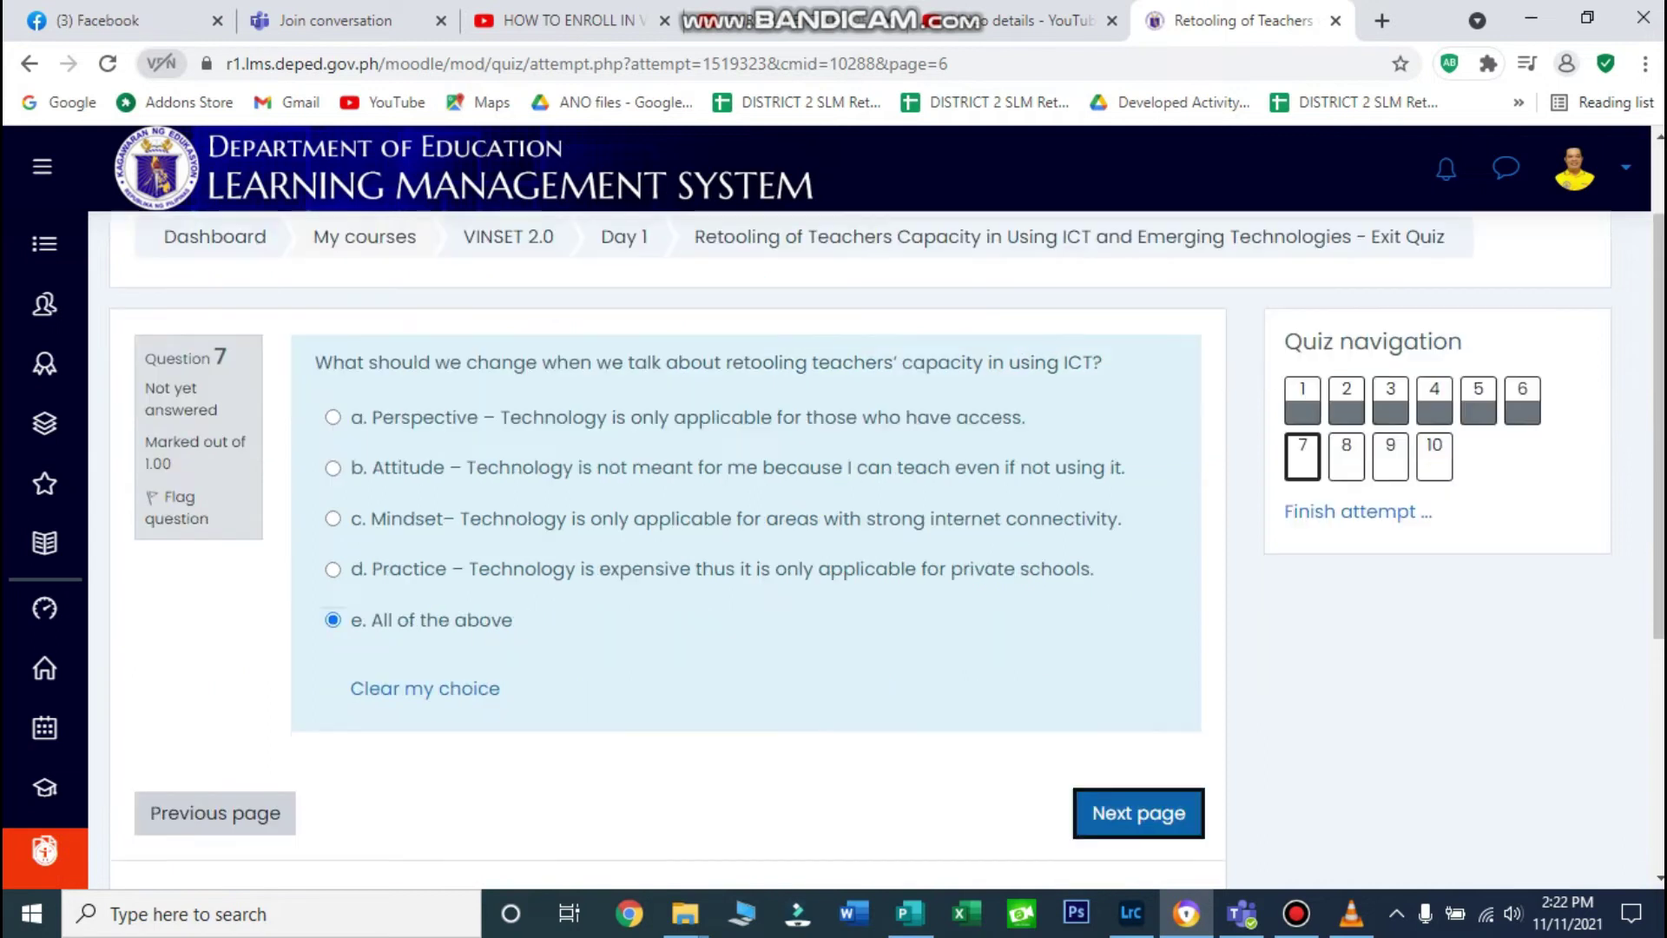
left_click(1138, 813)
left_click(329, 596)
left_click(1139, 793)
Answer question 9 with Be forward thinking and question 10 with True, then finish the attempt
left_click(333, 494)
left_click(1138, 790)
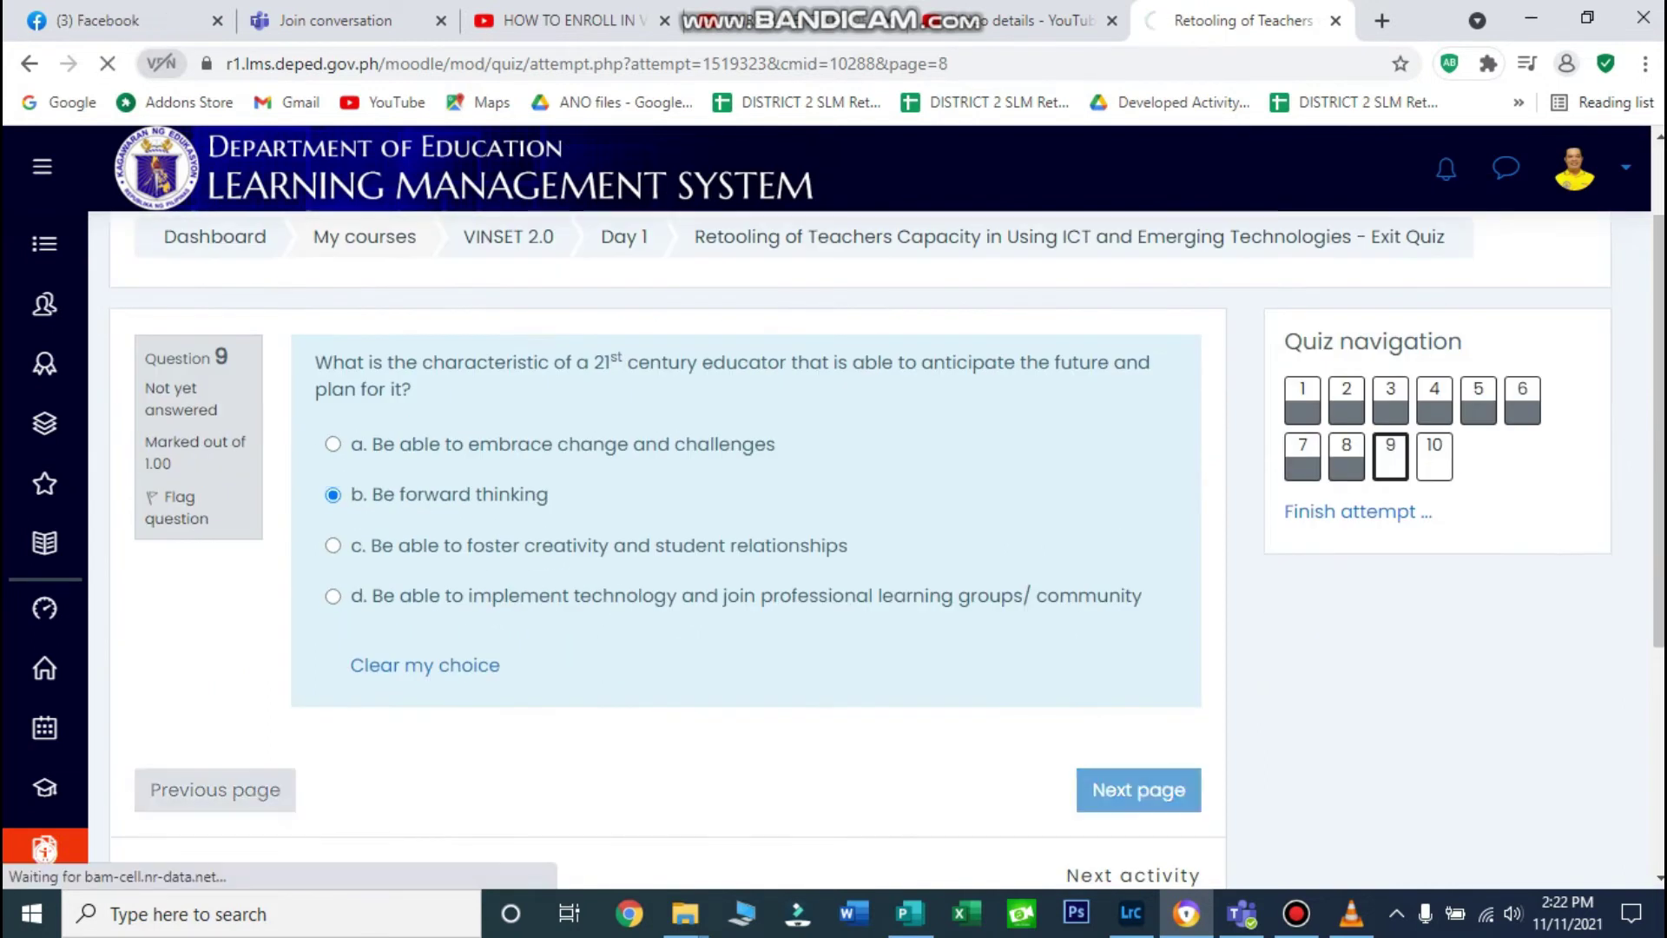
left_click(329, 596)
left_click(1112, 792)
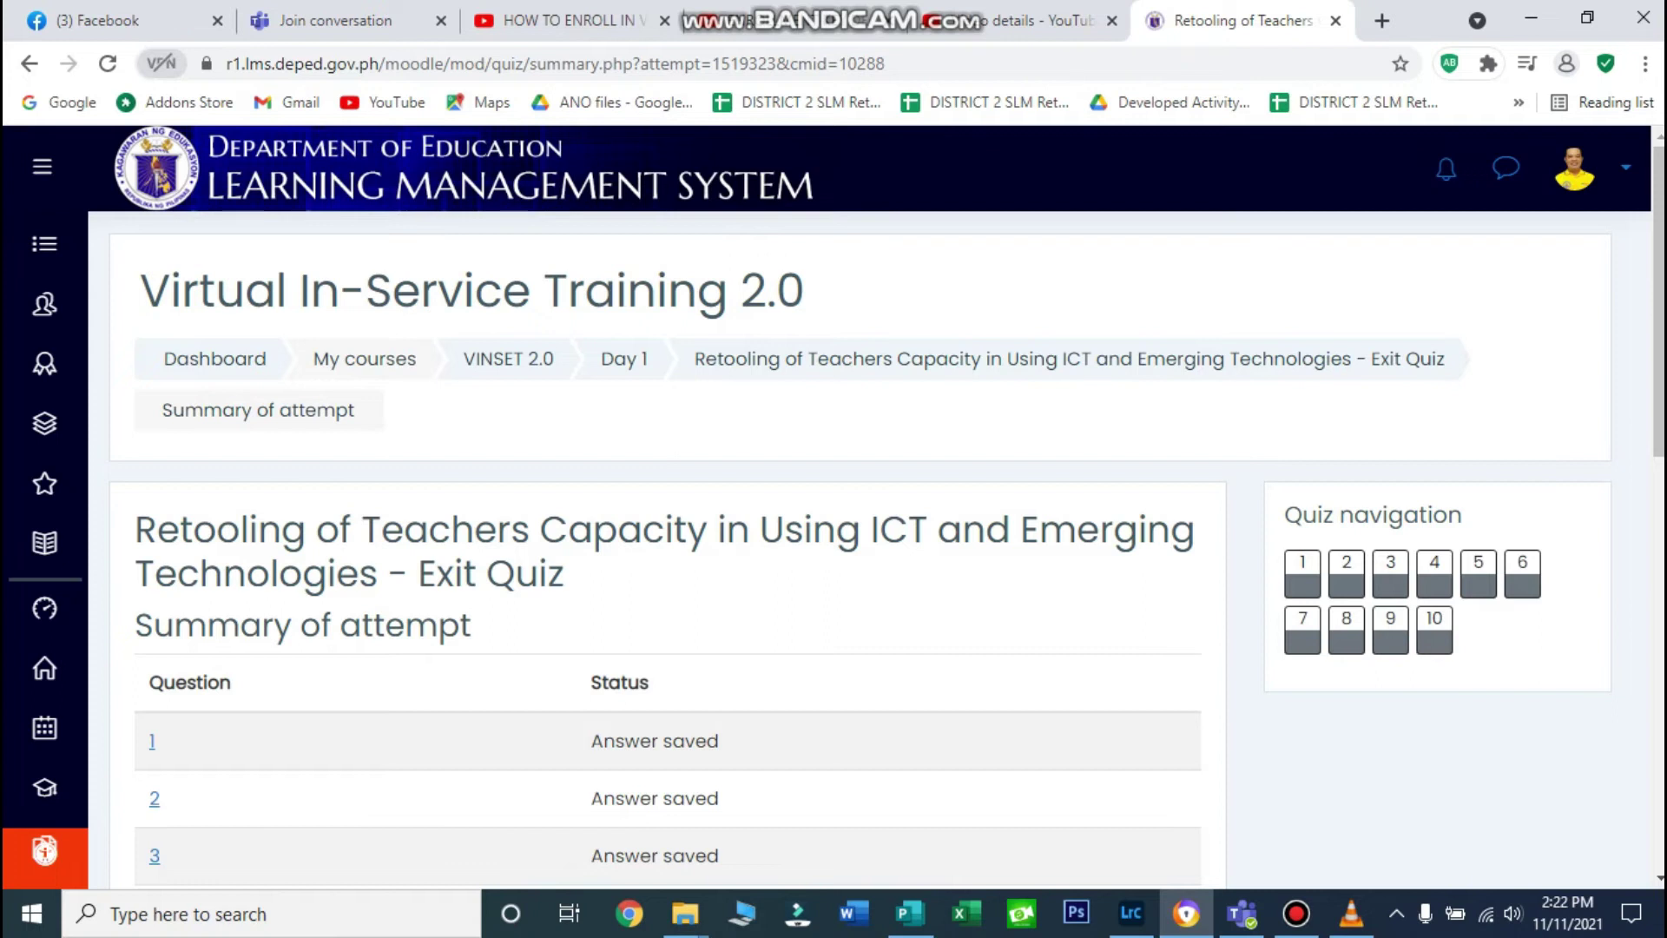
scroll(859, 547, "down", 3)
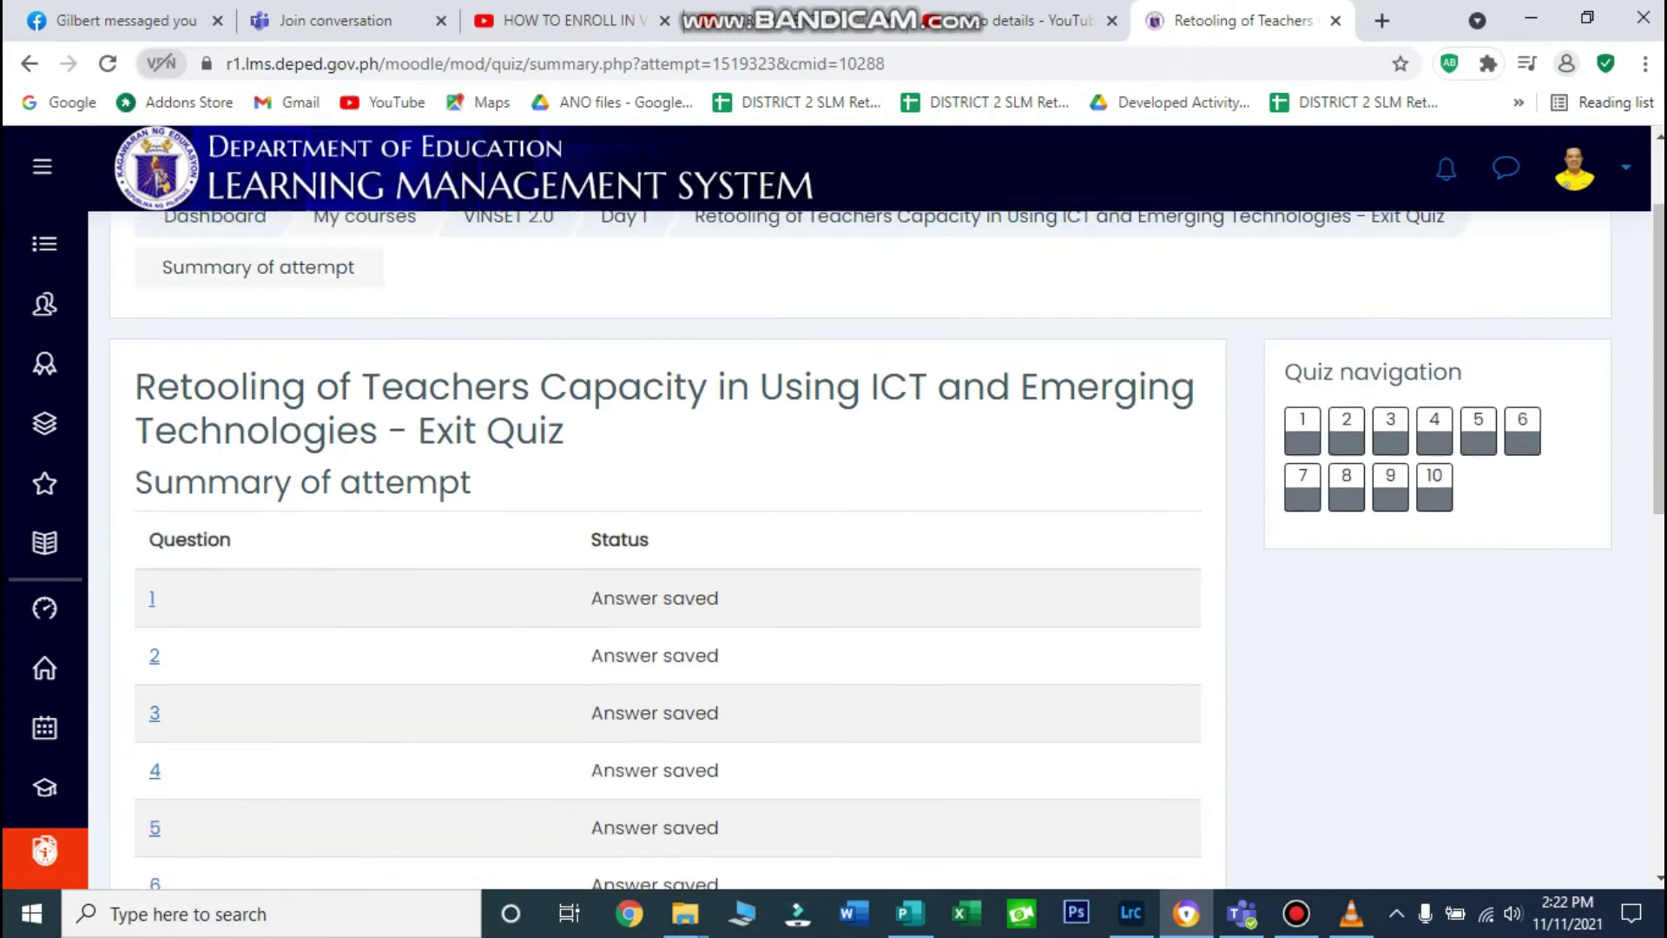
scroll(668, 547, "down", 2)
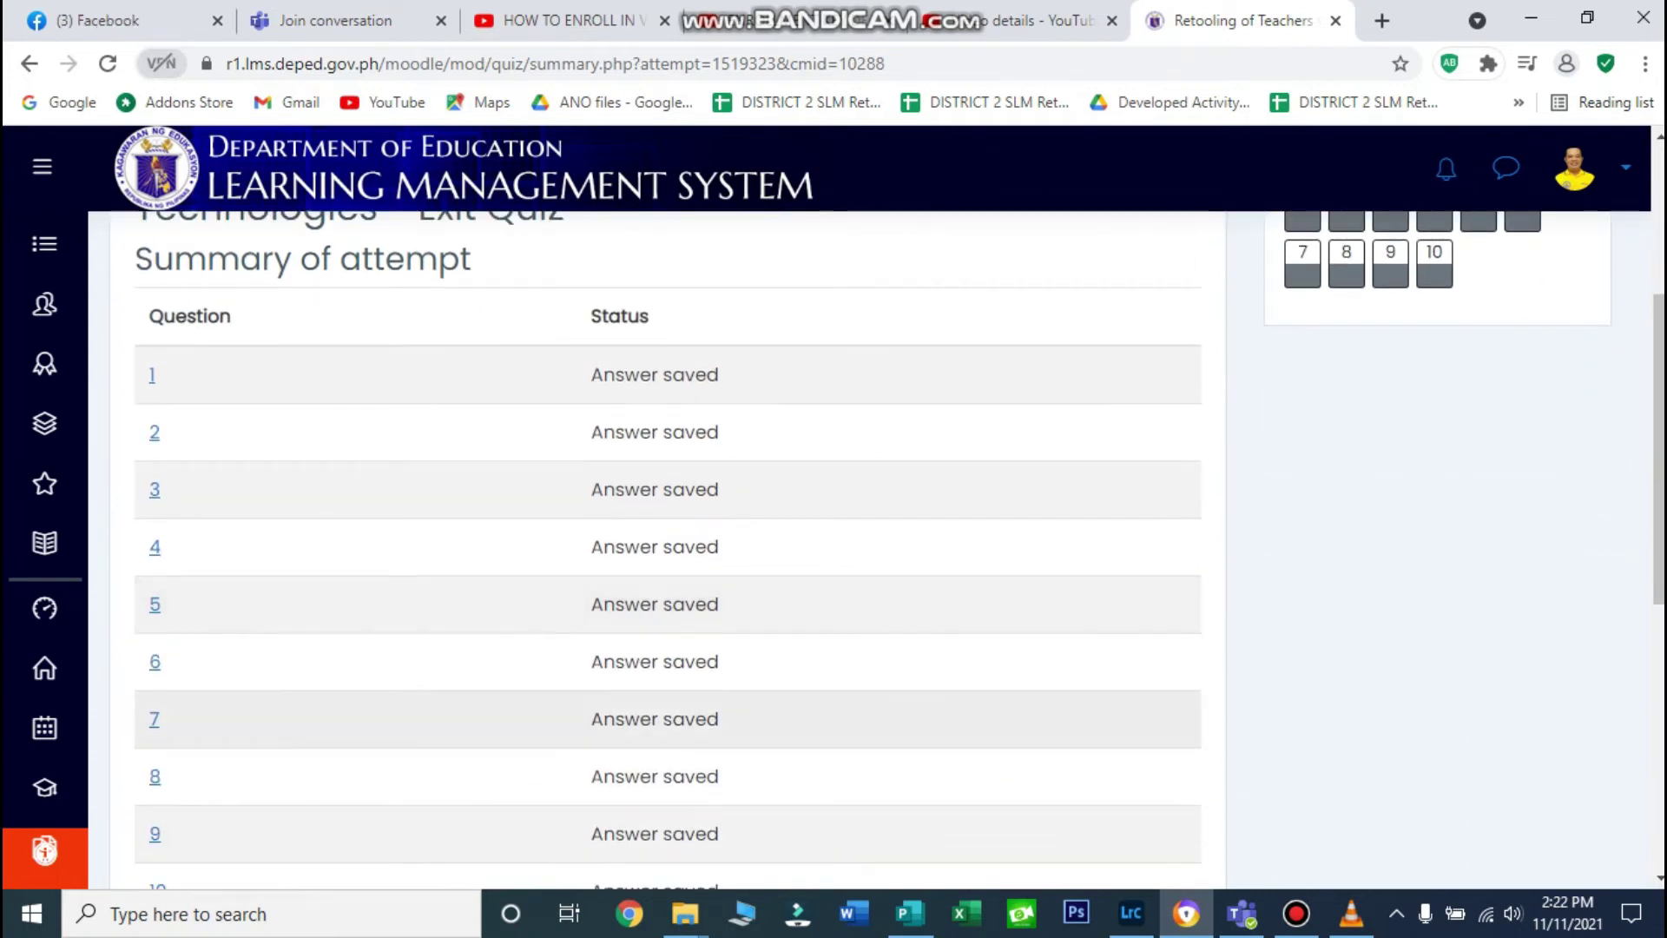
scroll(669, 548, "down", 5)
scroll(669, 548, "up", 3)
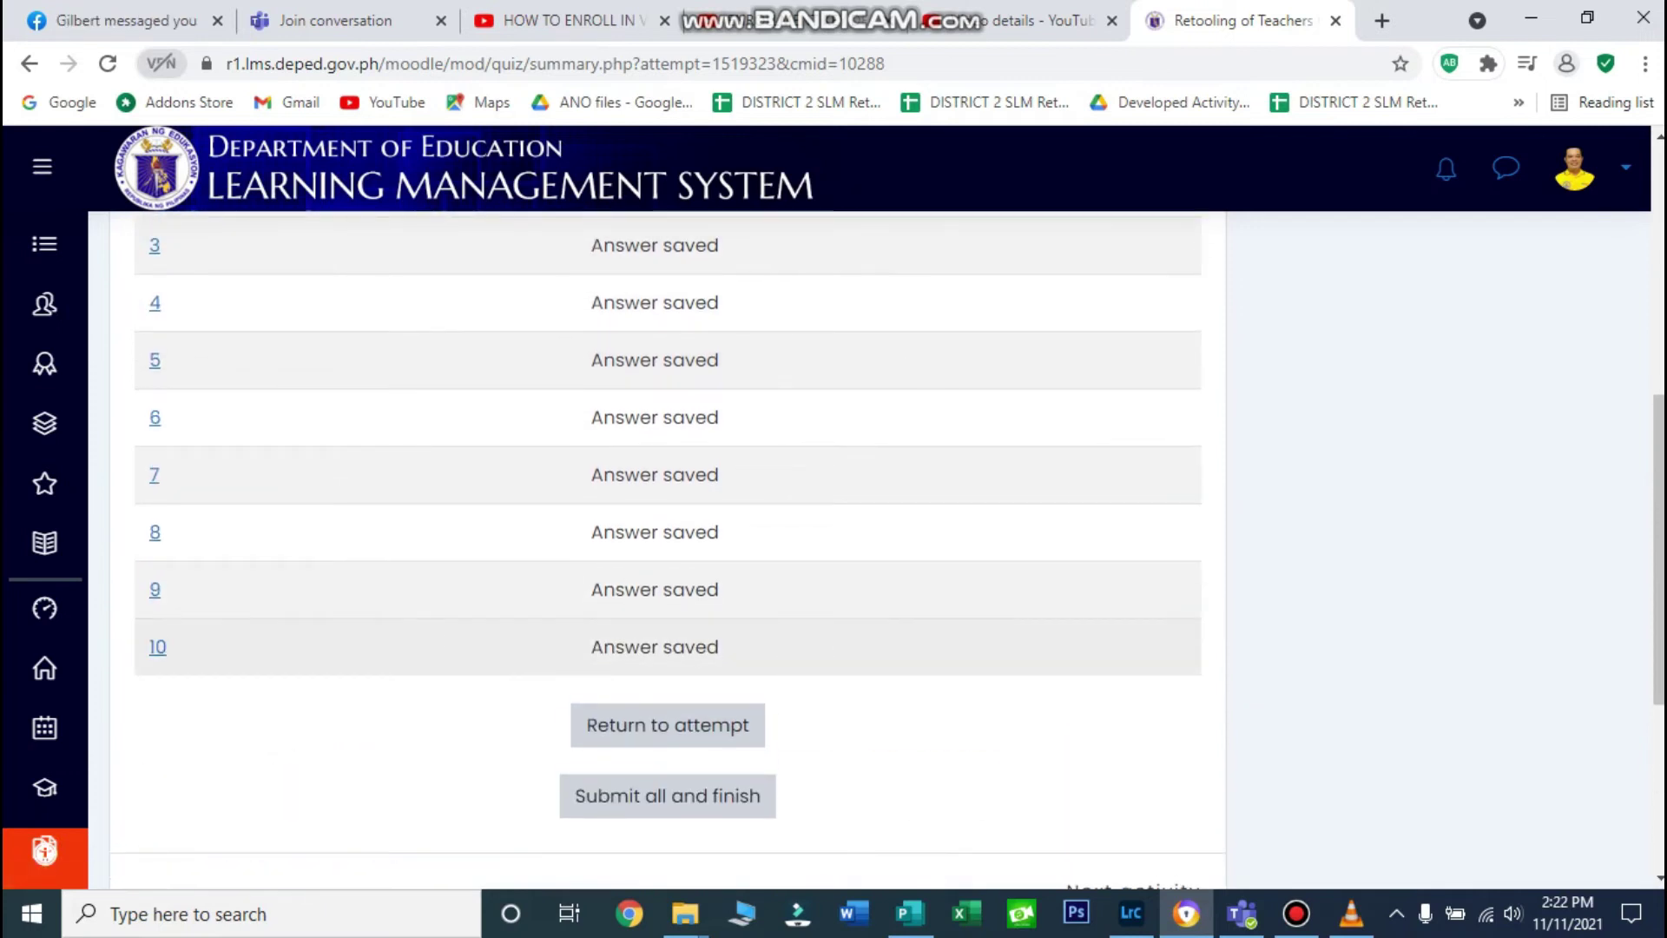
scroll(668, 547, "up", 2)
scroll(669, 548, "up", 3)
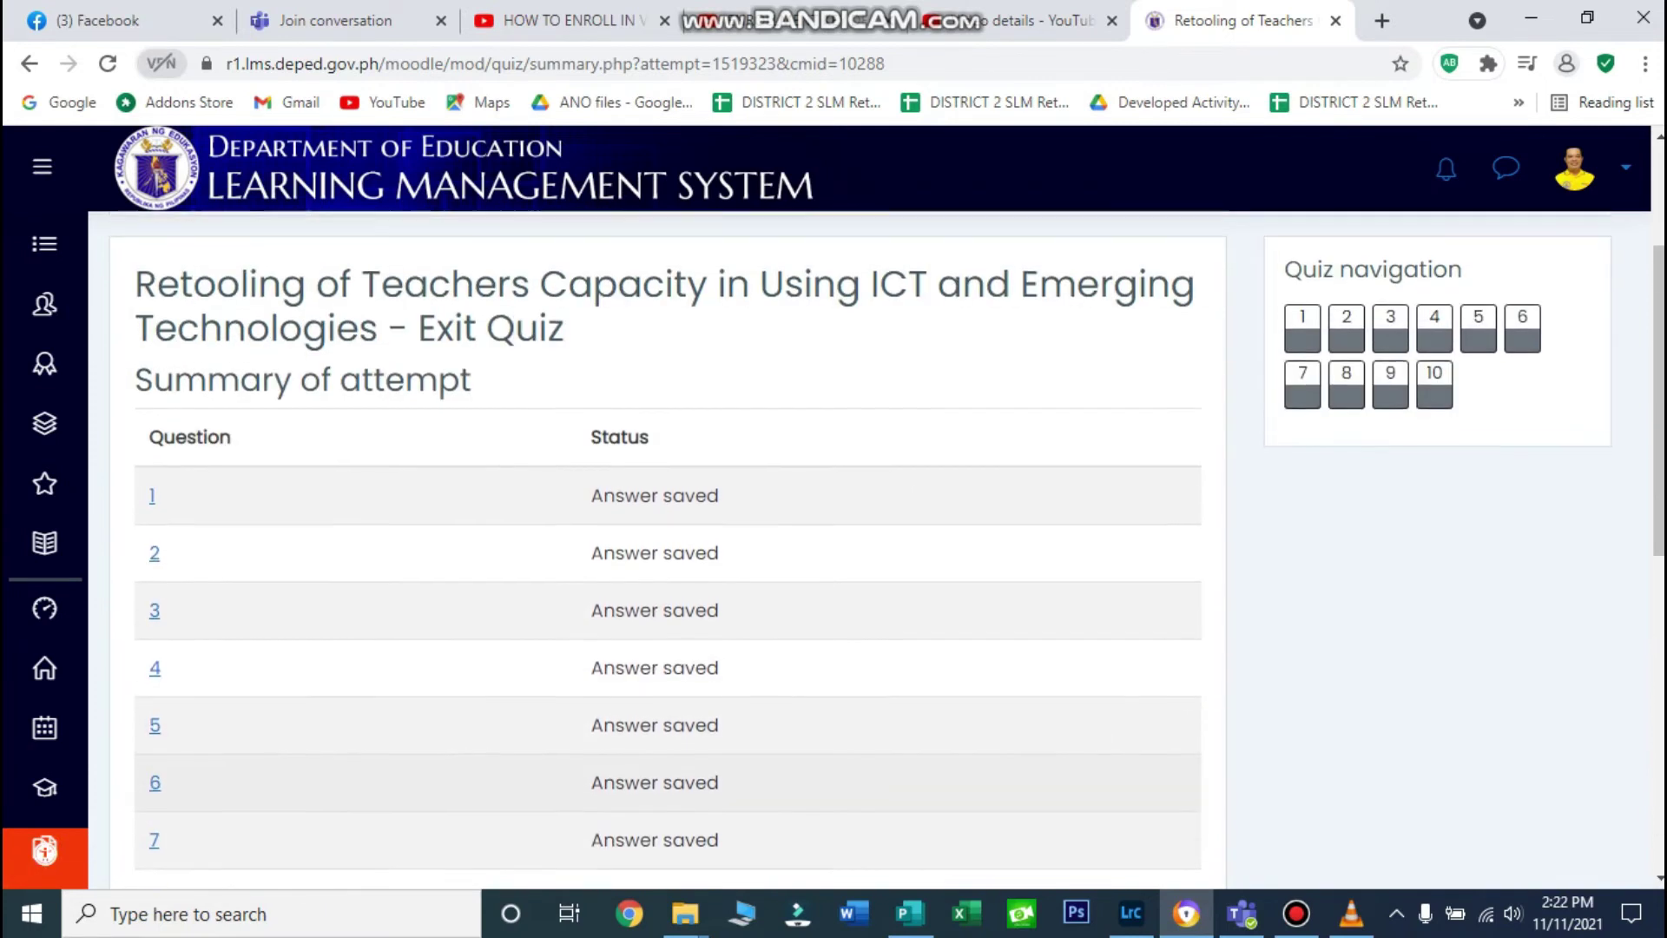
scroll(669, 547, "down", 5)
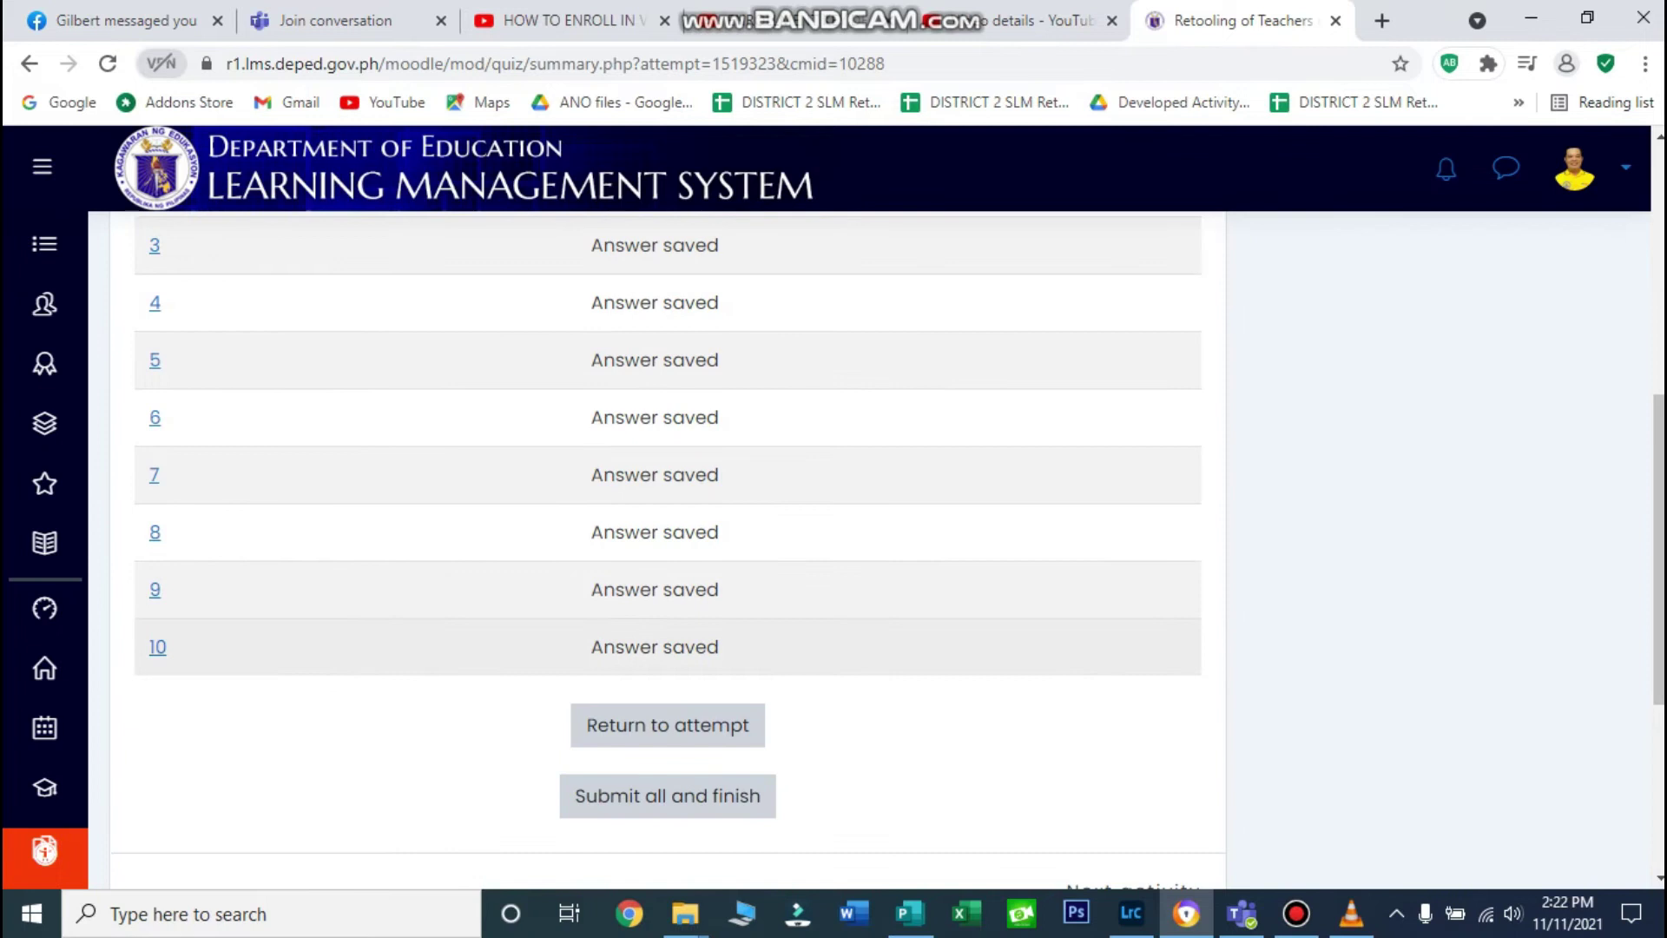
scroll(669, 547, "up", 5)
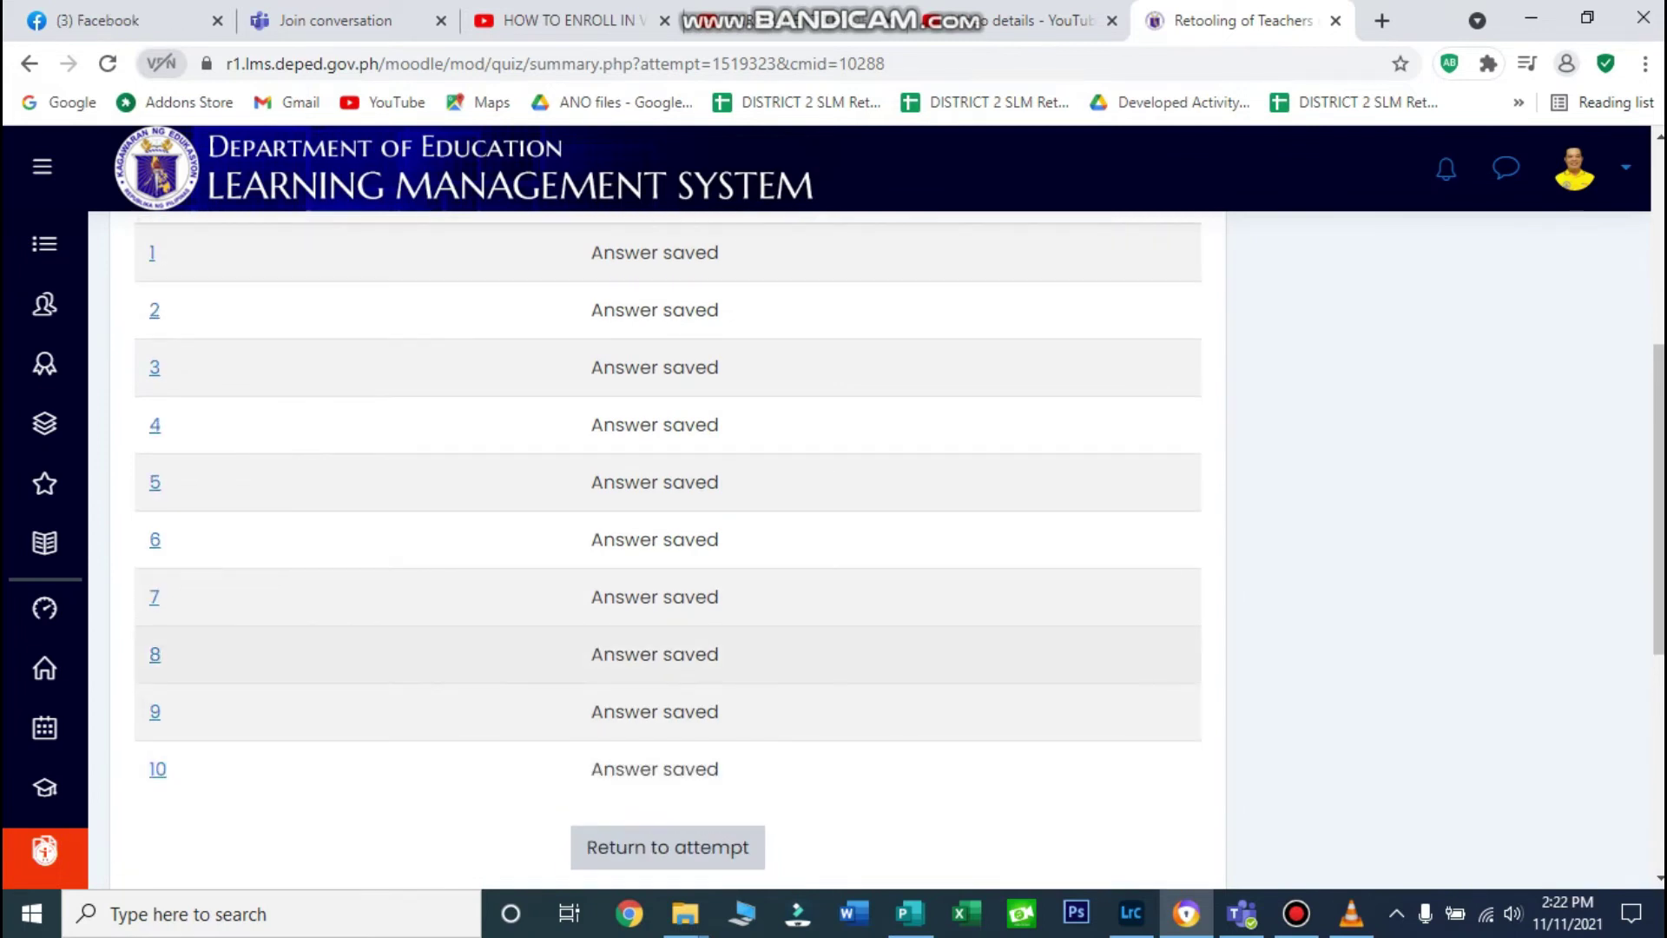
scroll(669, 547, "down", 5)
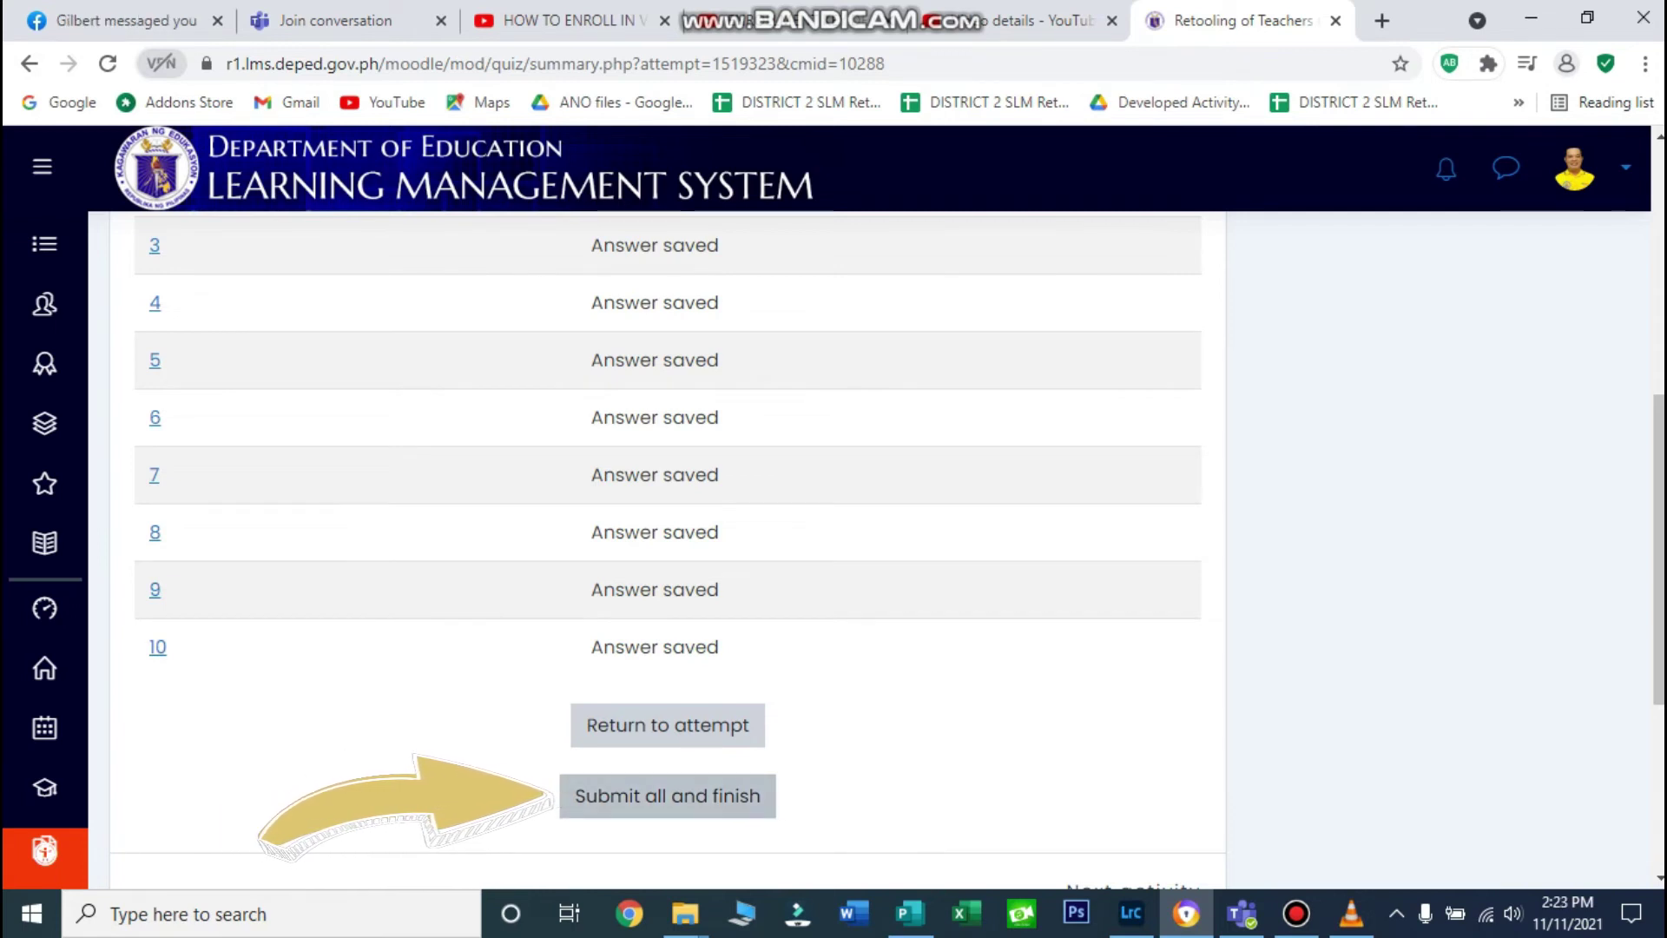
Submit all answers and confirm, finishing the attempt with a 10.00 / 10.00 grade
left_click(667, 795)
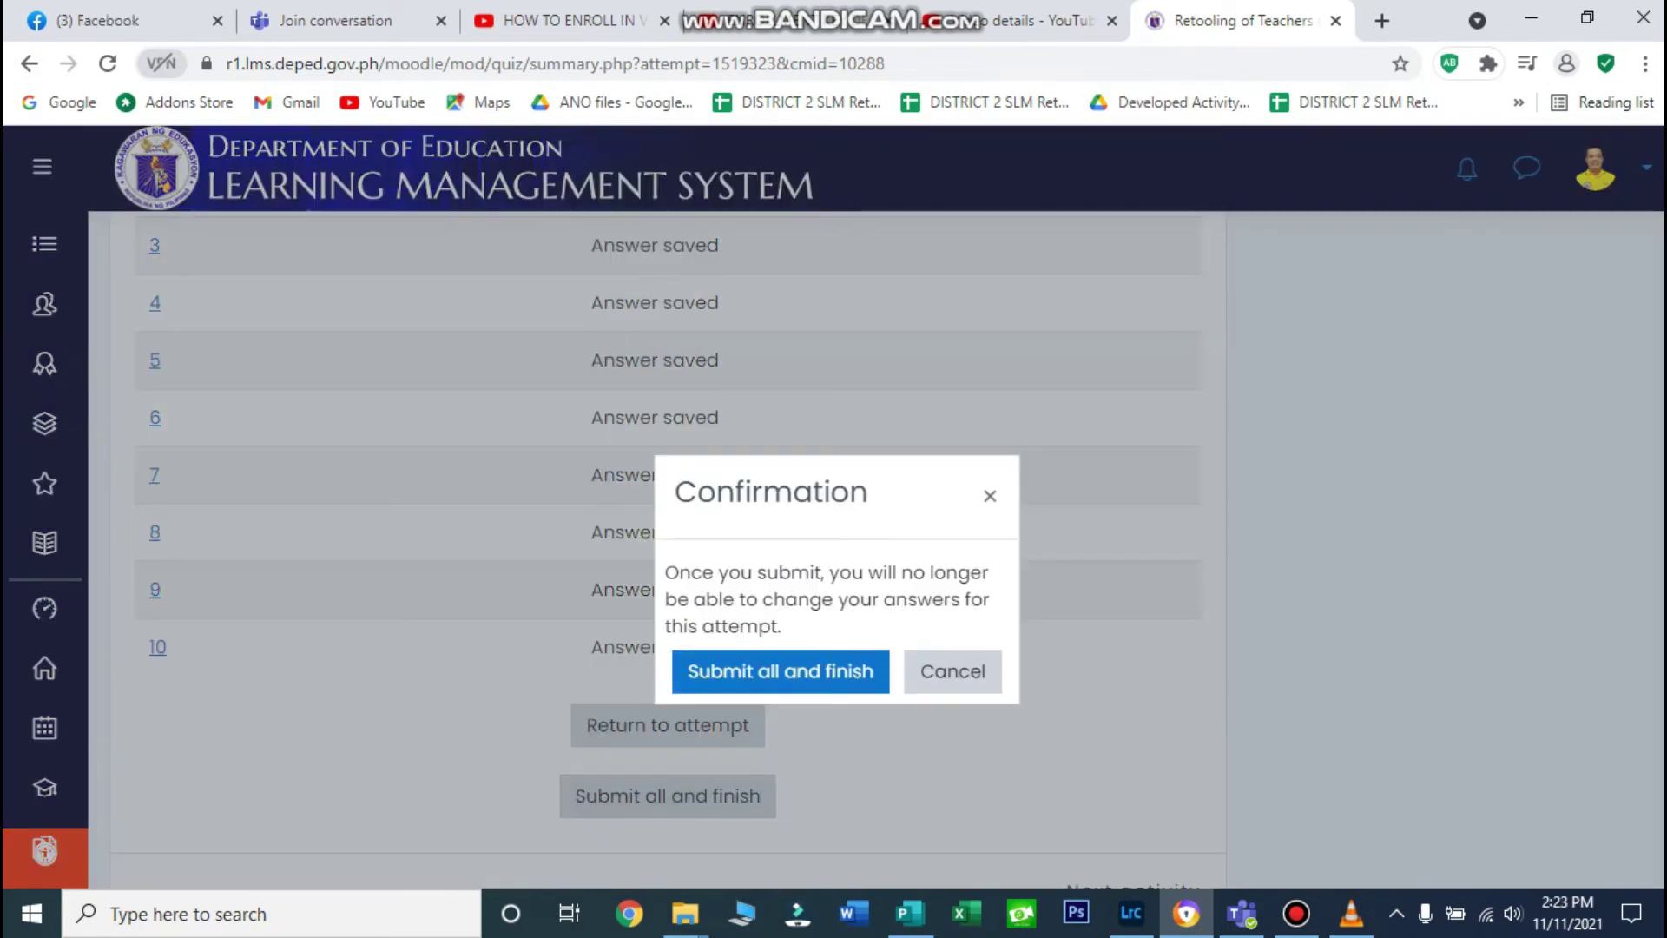
left_click(781, 672)
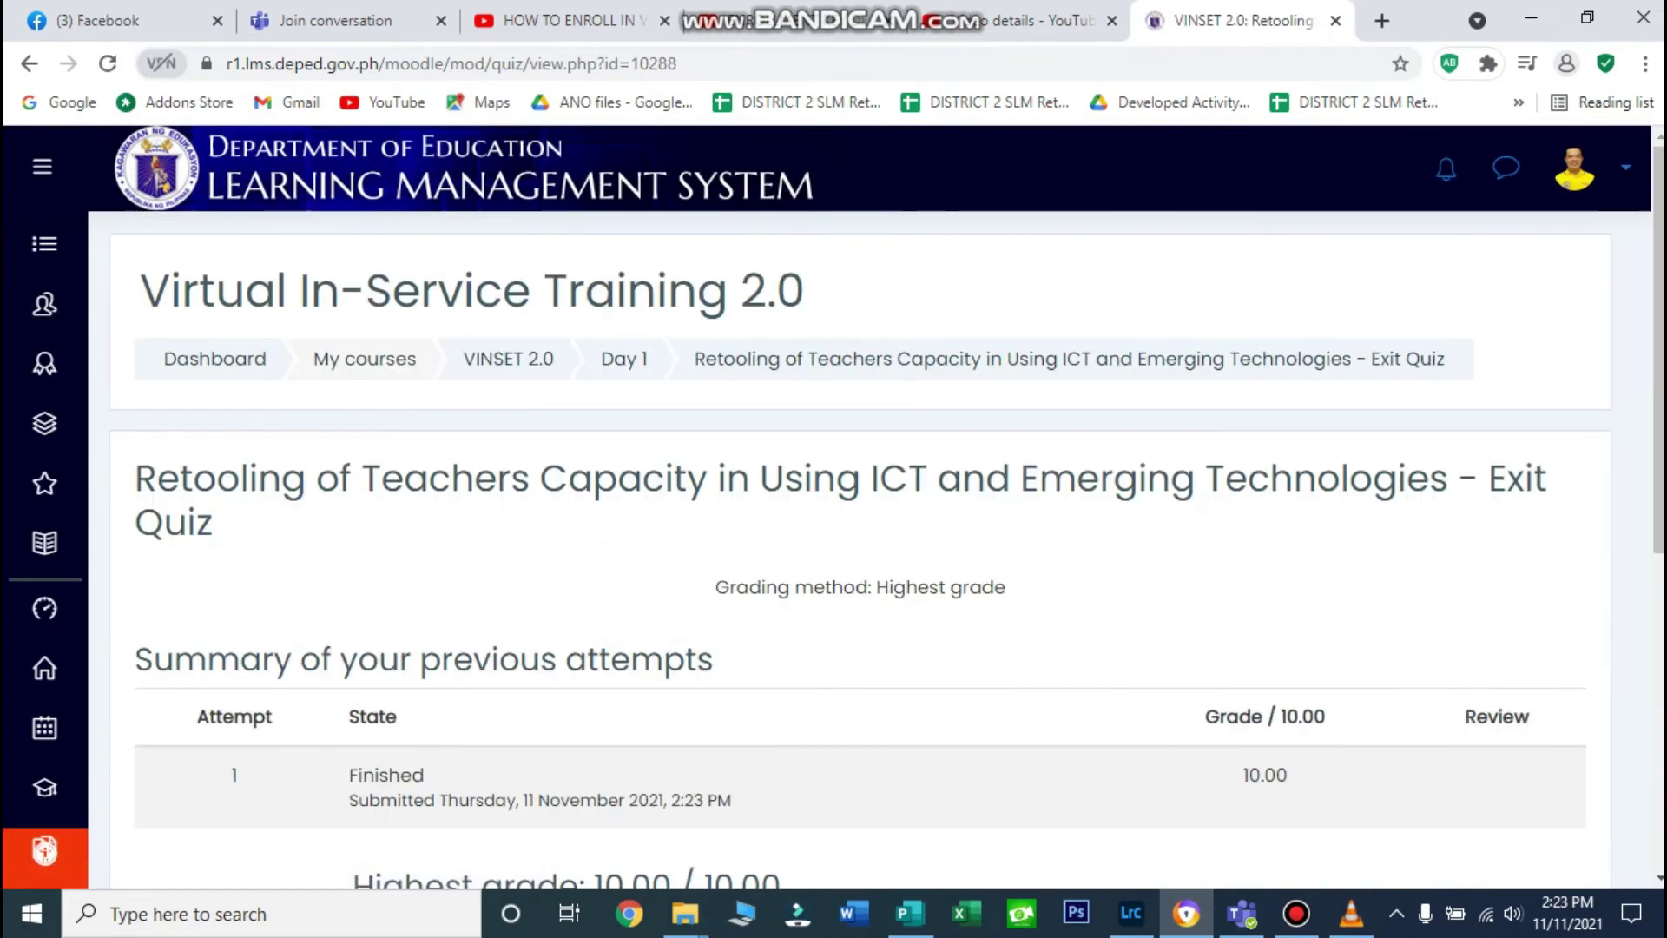
scroll(860, 547, "down", 1)
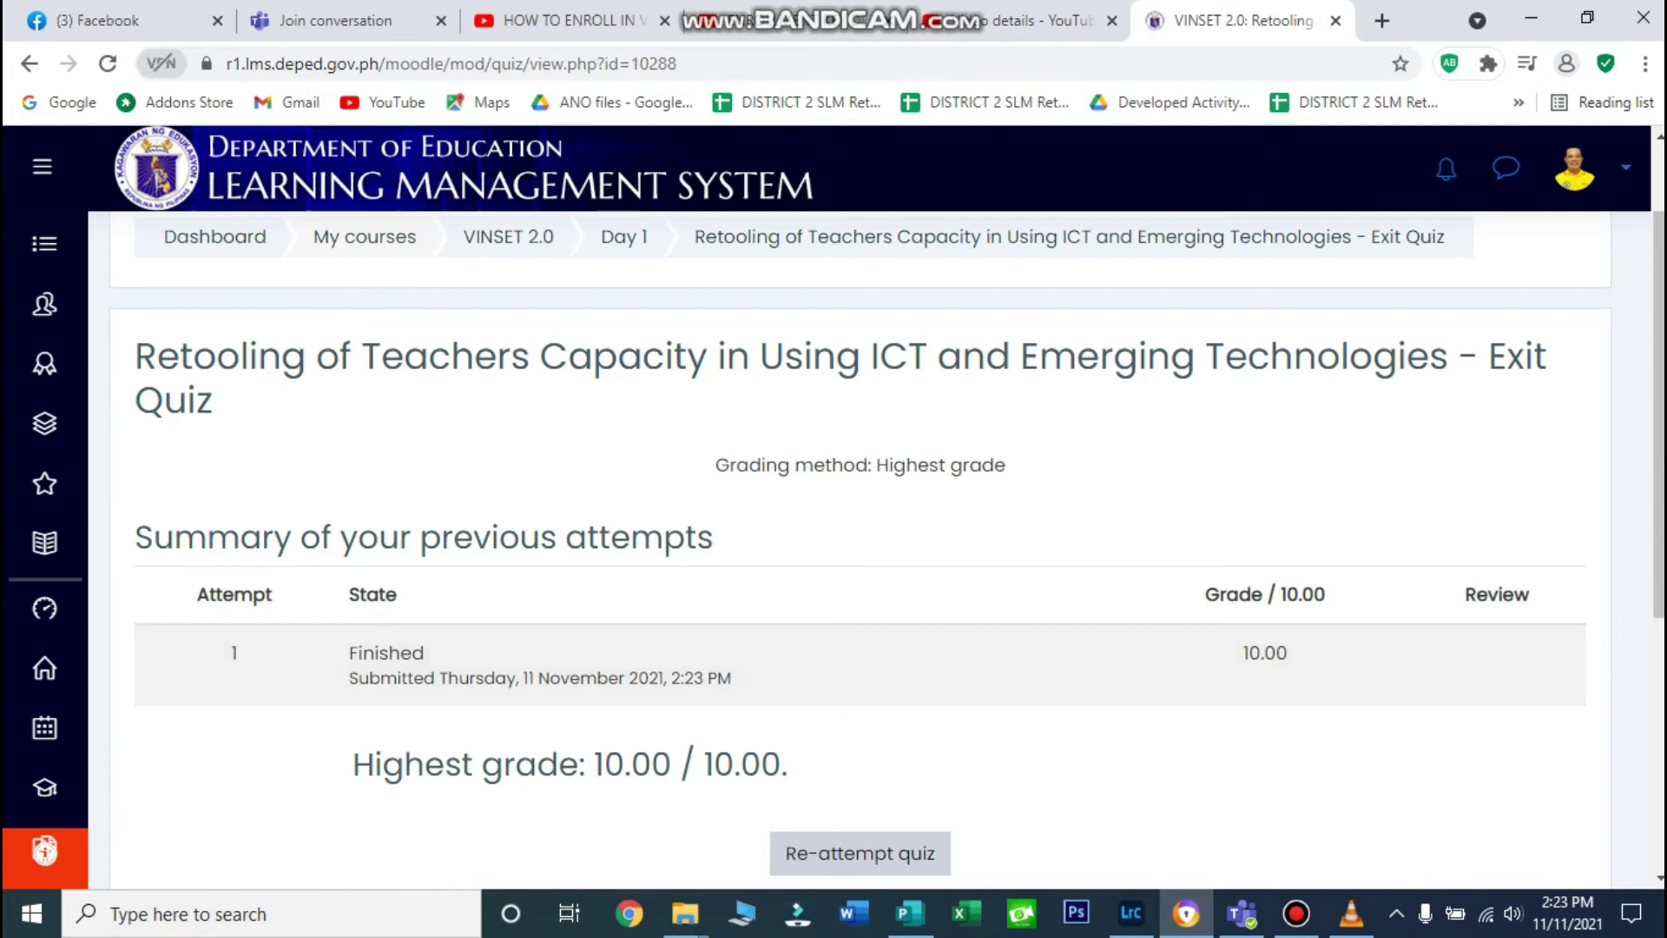
scroll(886, 548, "down", 3)
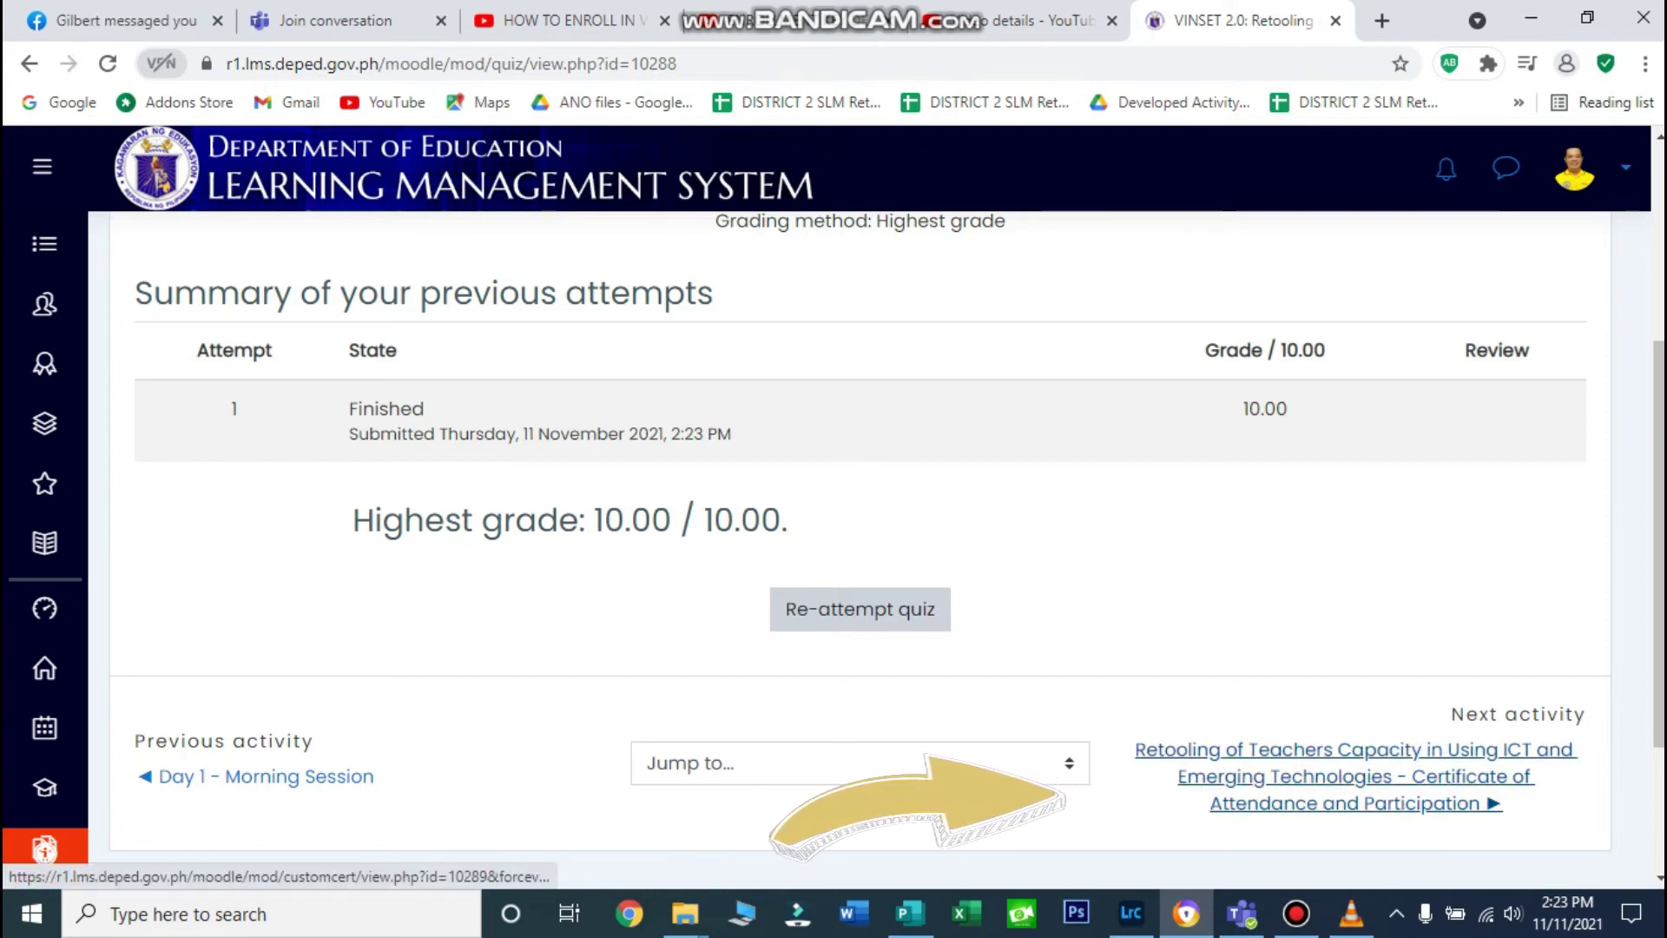
Open the Certificate of Attendance and Participation activity and download its PDF via View certificate
left_click(1356, 777)
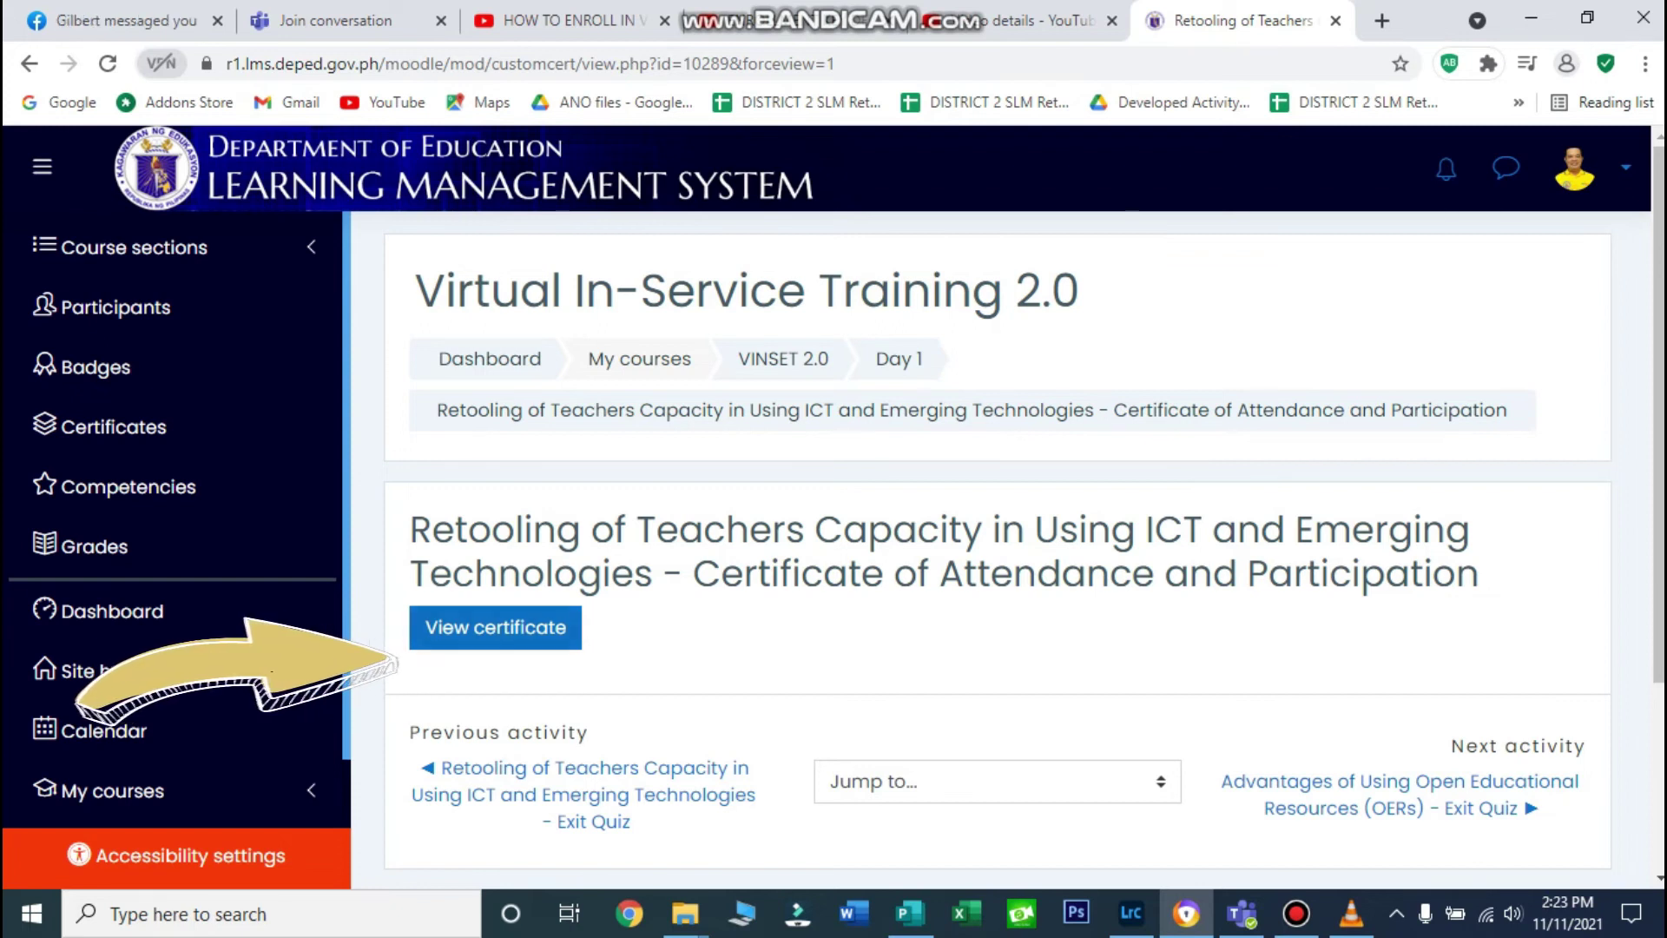
left_click(495, 627)
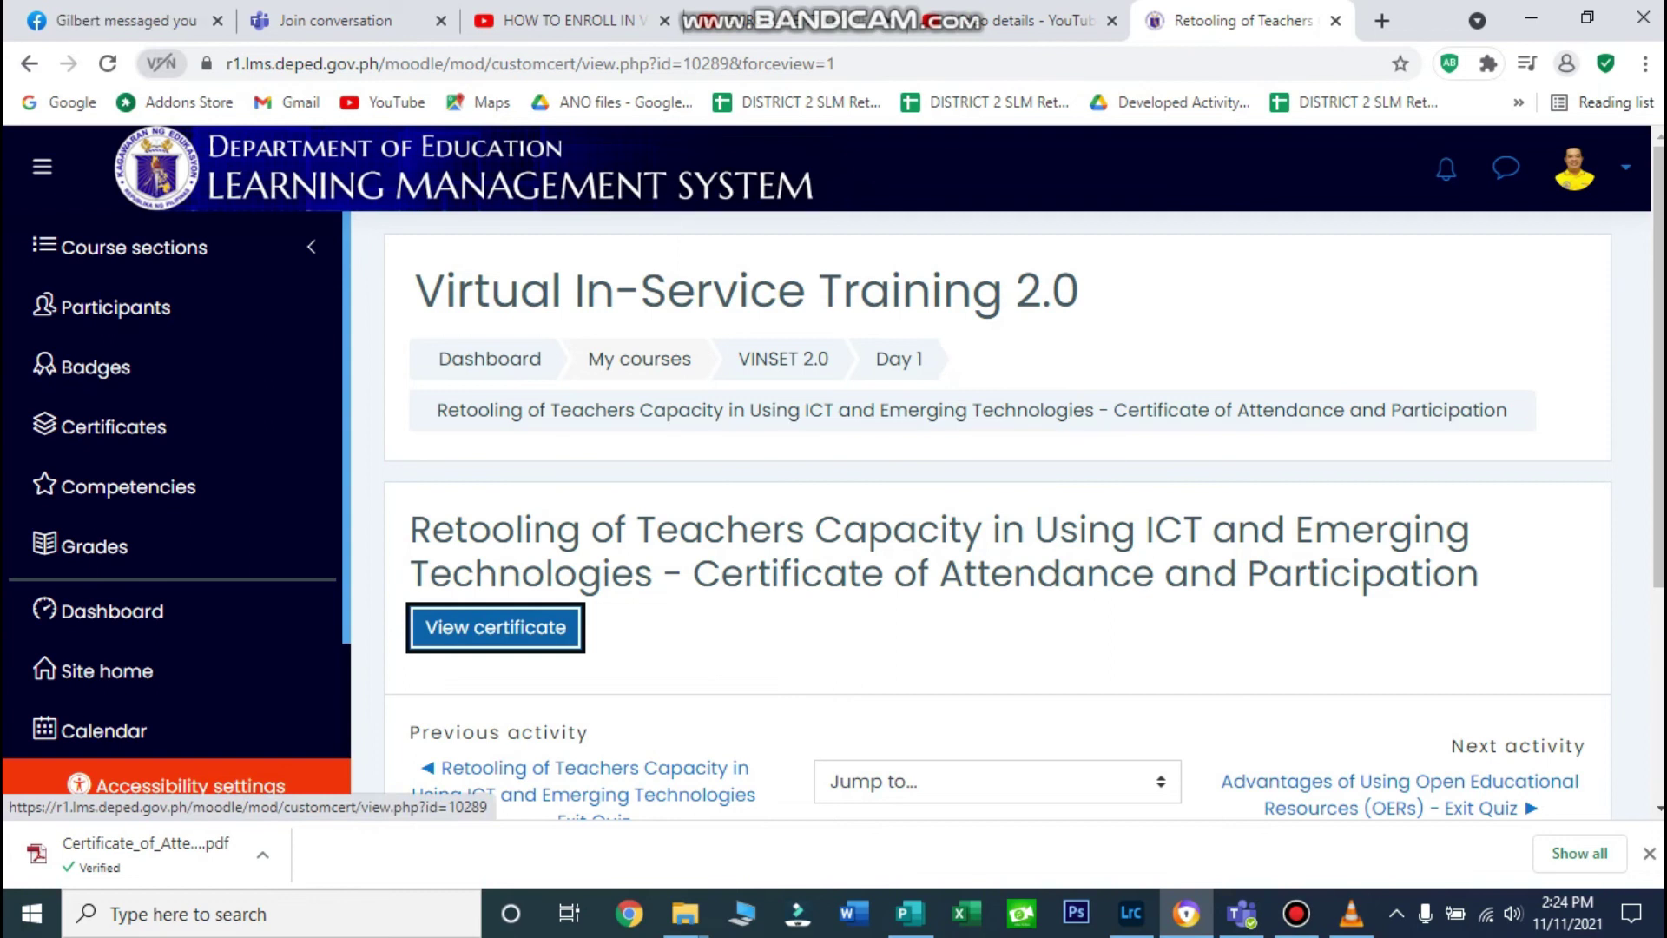
scroll(1389, 686, "down", 1)
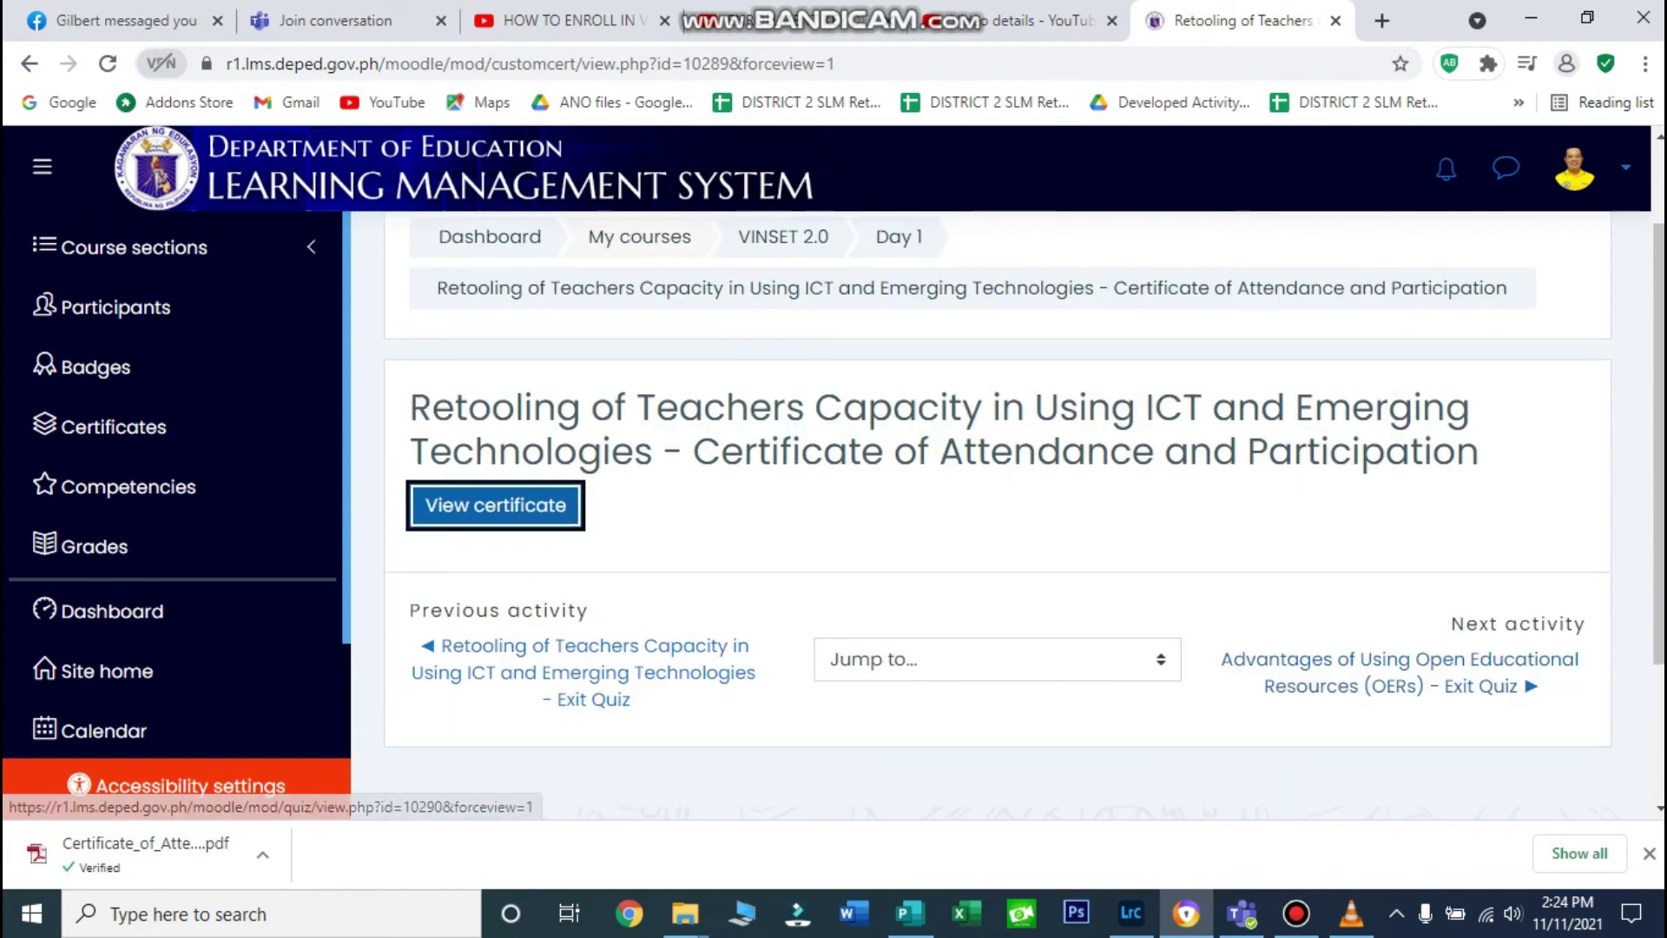
scroll(1389, 678, "up", 1)
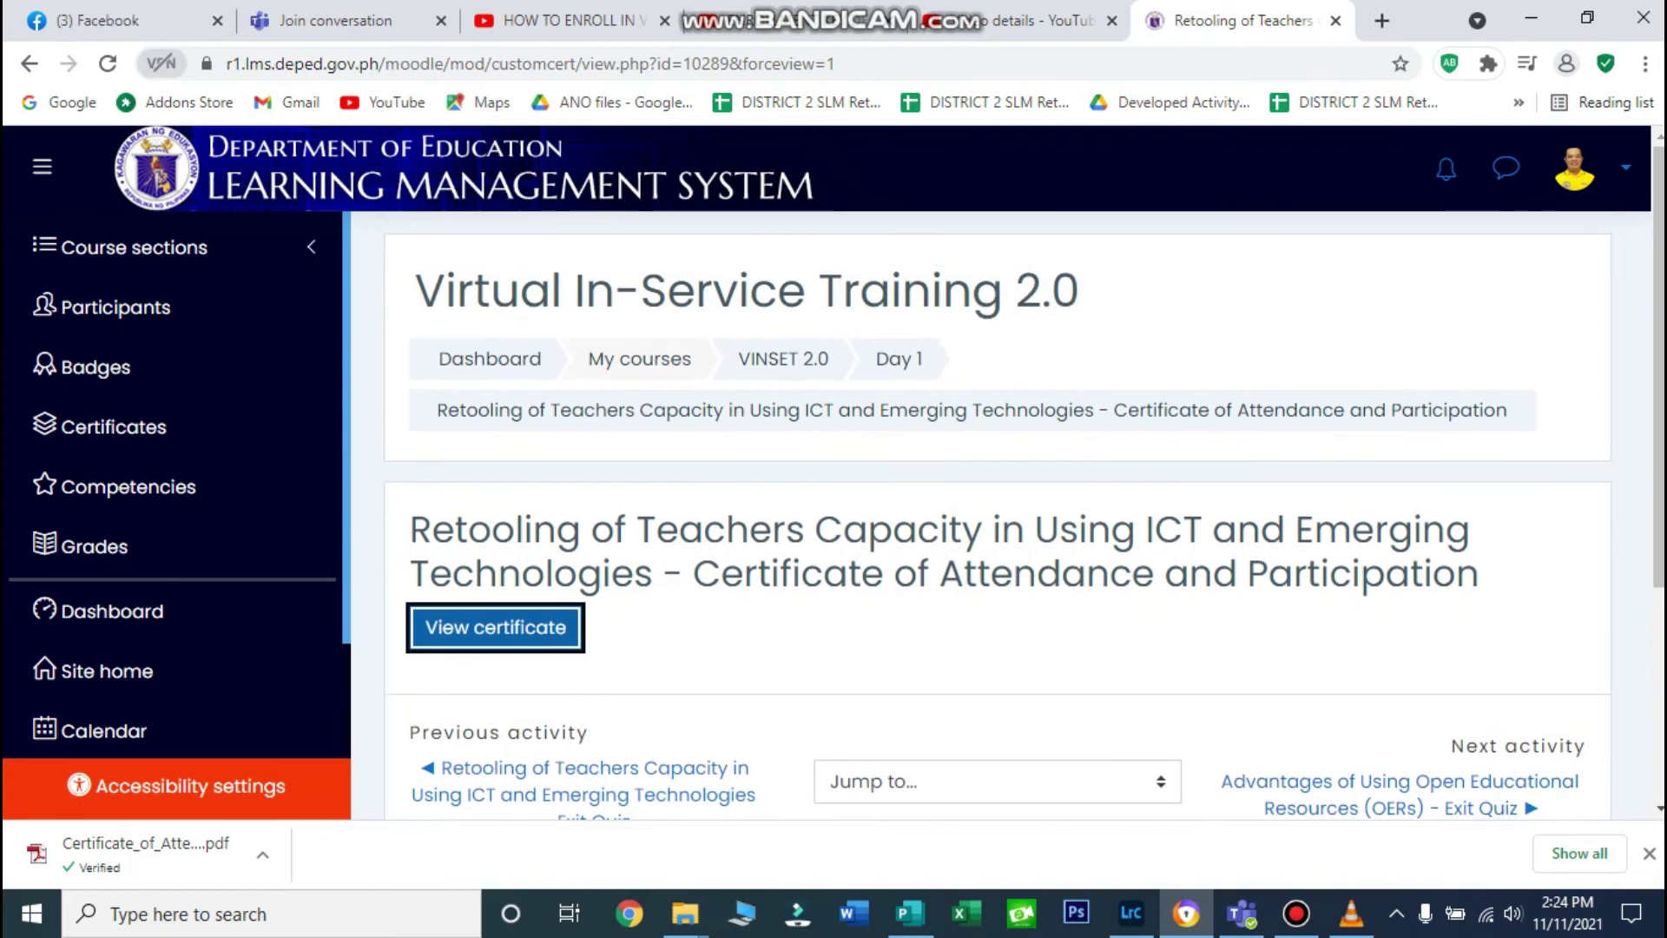
scroll(997, 517, "down", 1)
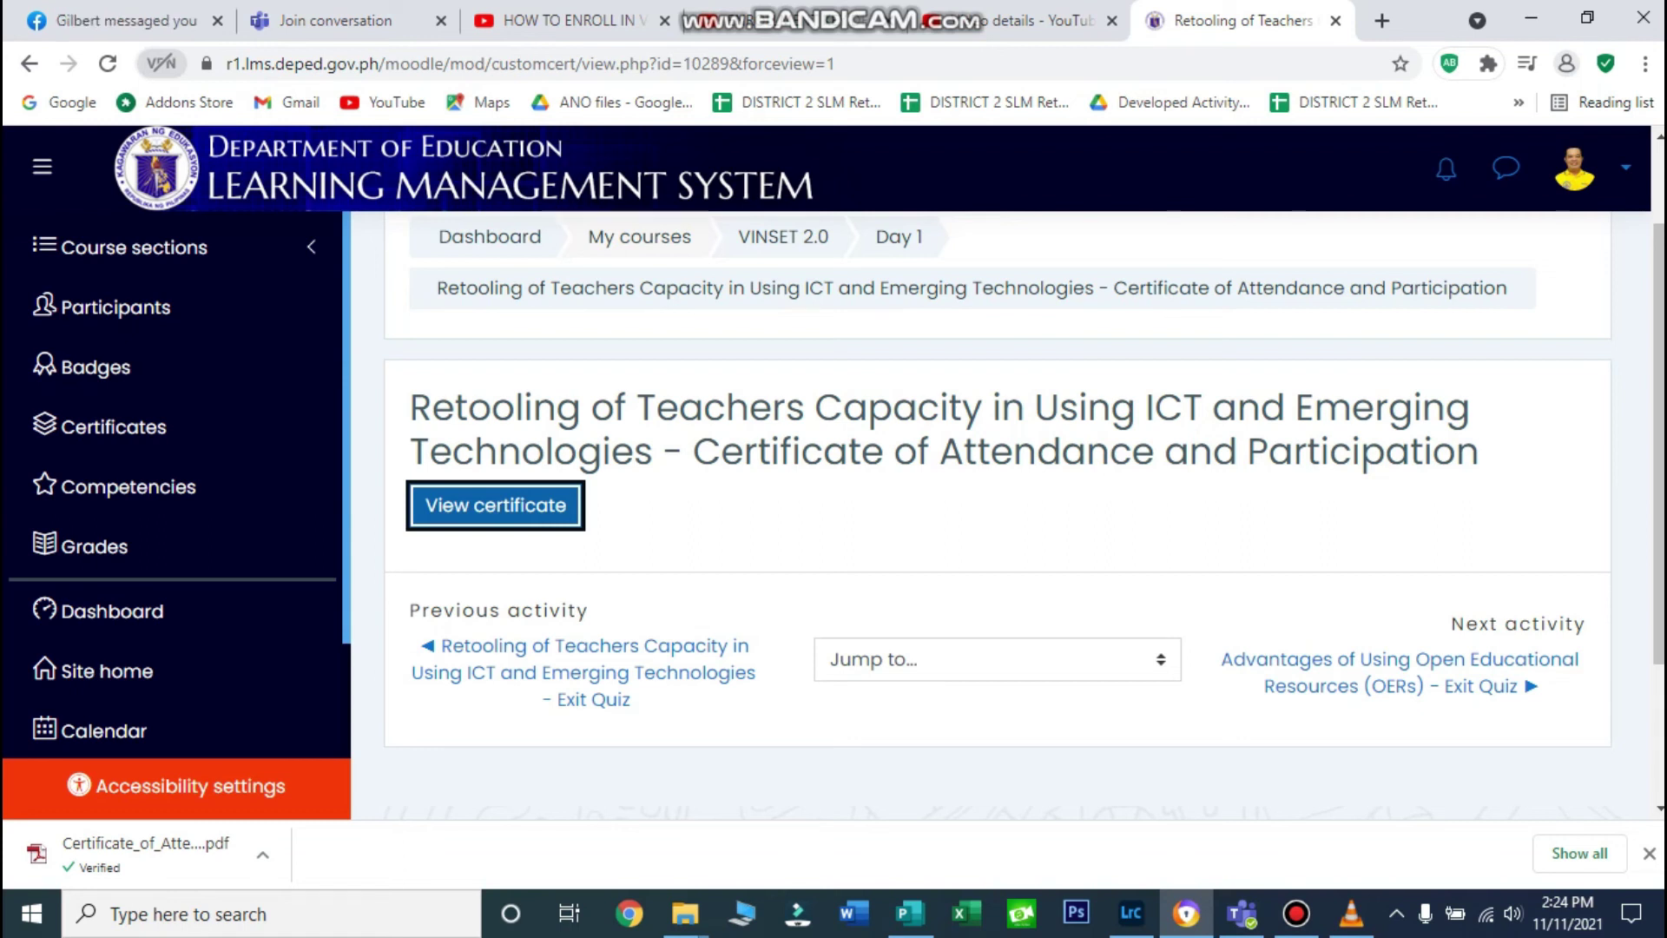
scroll(1023, 514, "down", 1)
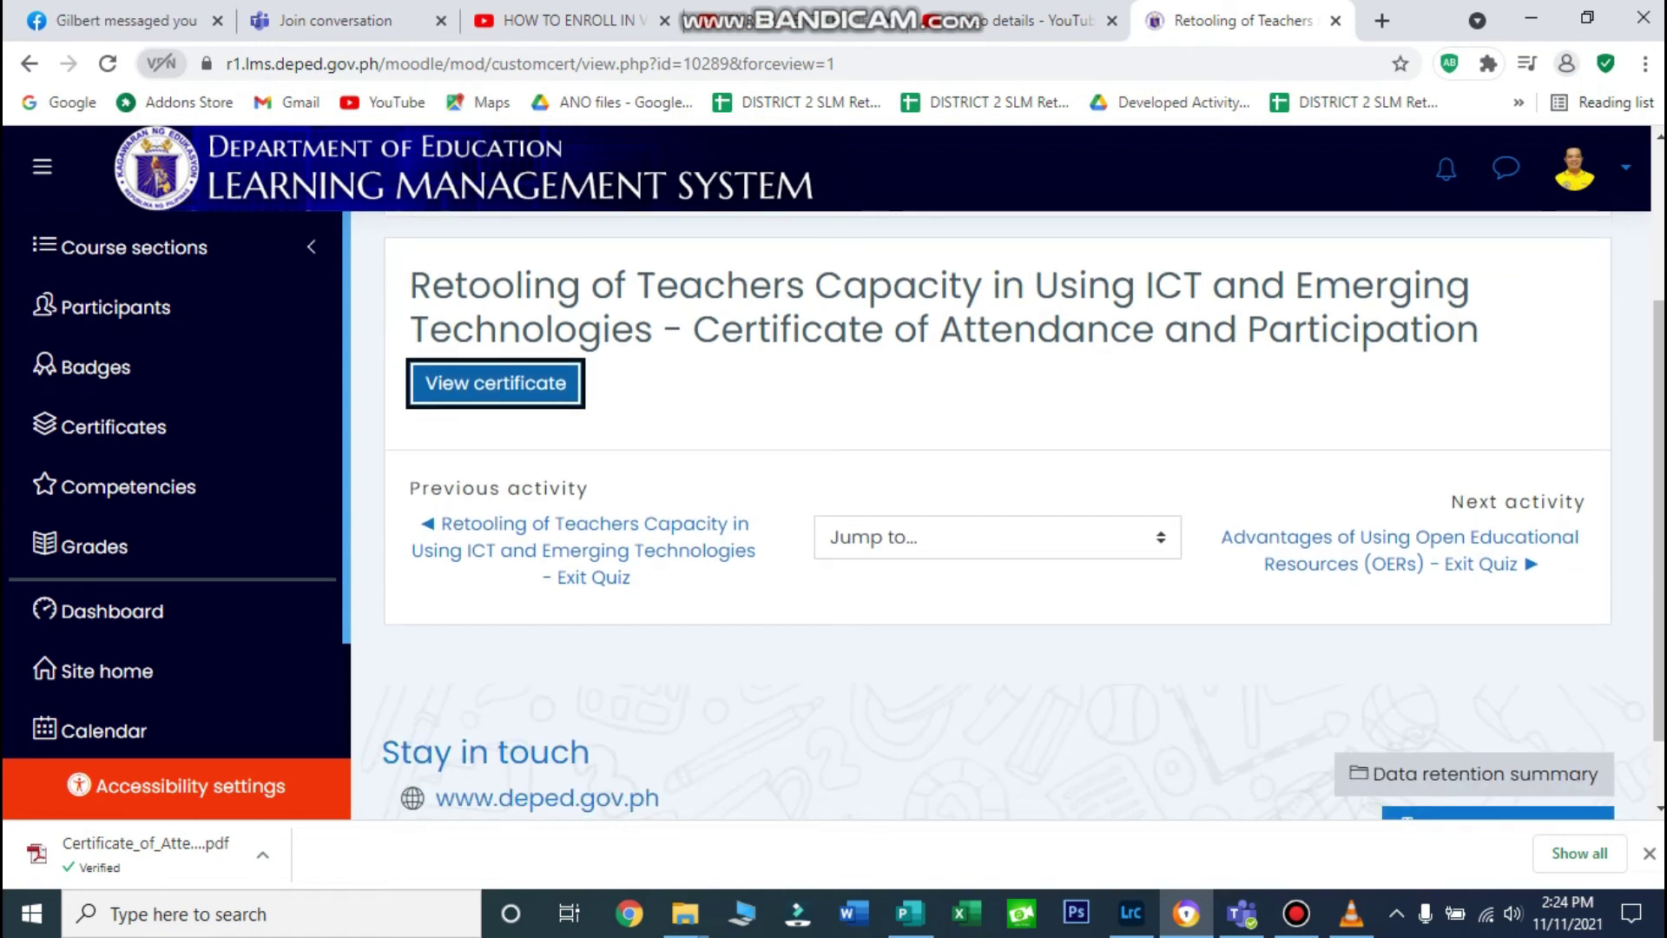